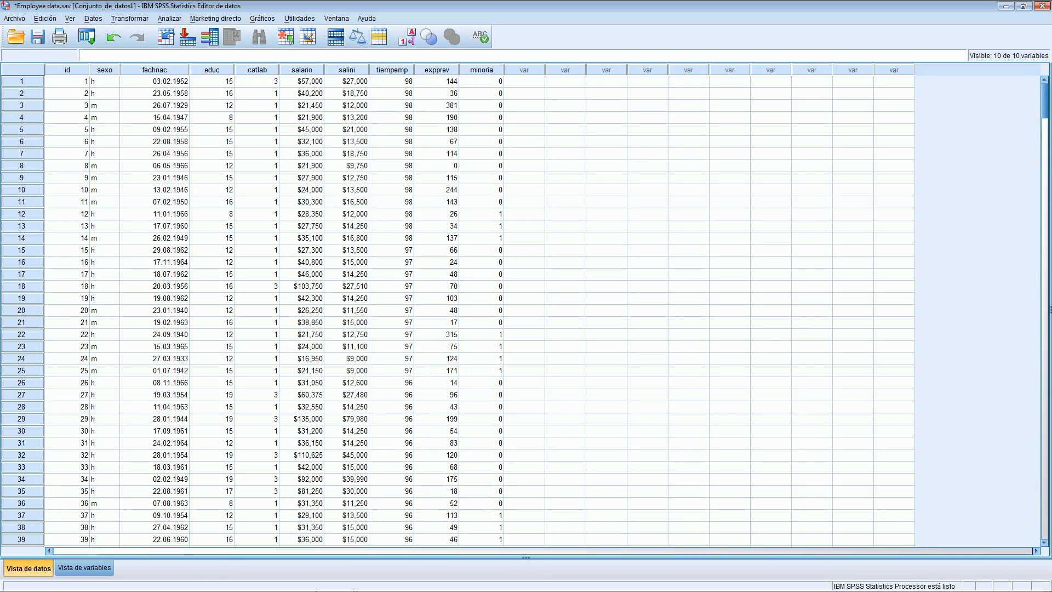
Review the employee data set's variables one by one, from id through minoría.
left_click(65, 70)
left_click(110, 70)
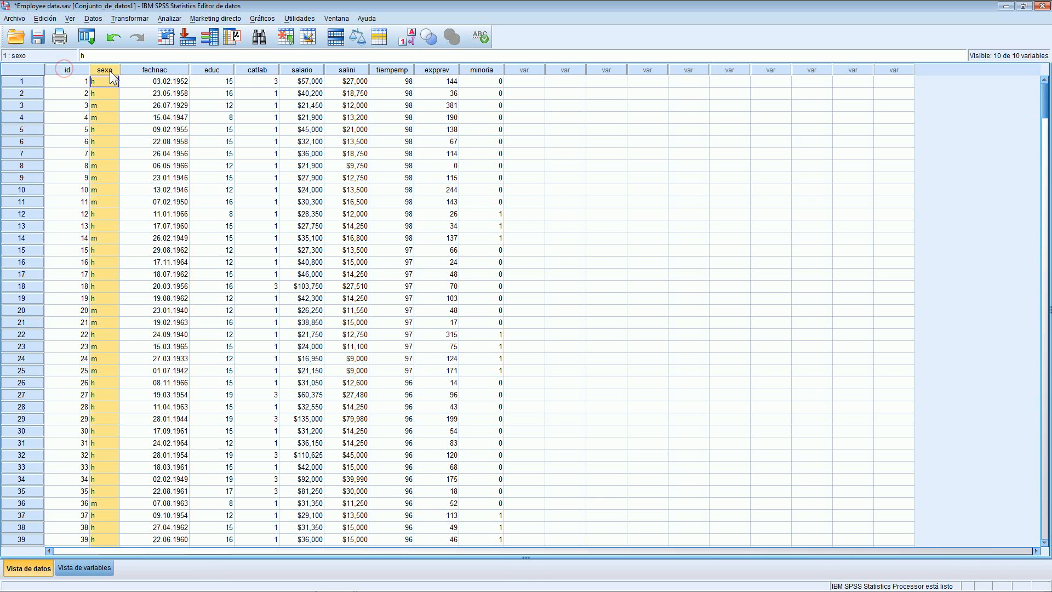
left_click(154, 70)
left_click(222, 67)
left_click(256, 70)
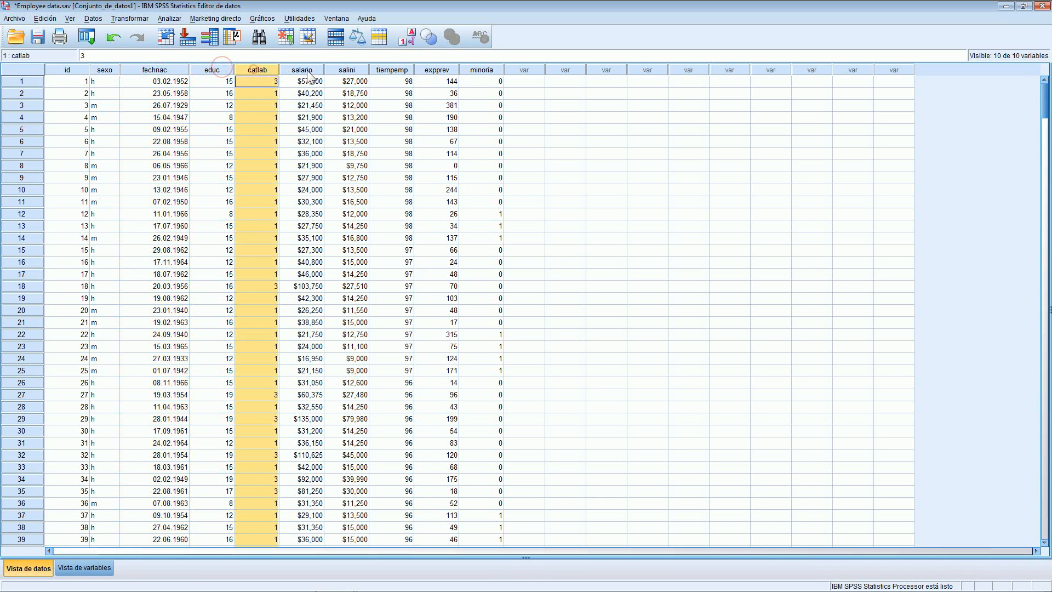
left_click(305, 71)
left_click(347, 69)
left_click(380, 69)
left_click(429, 74)
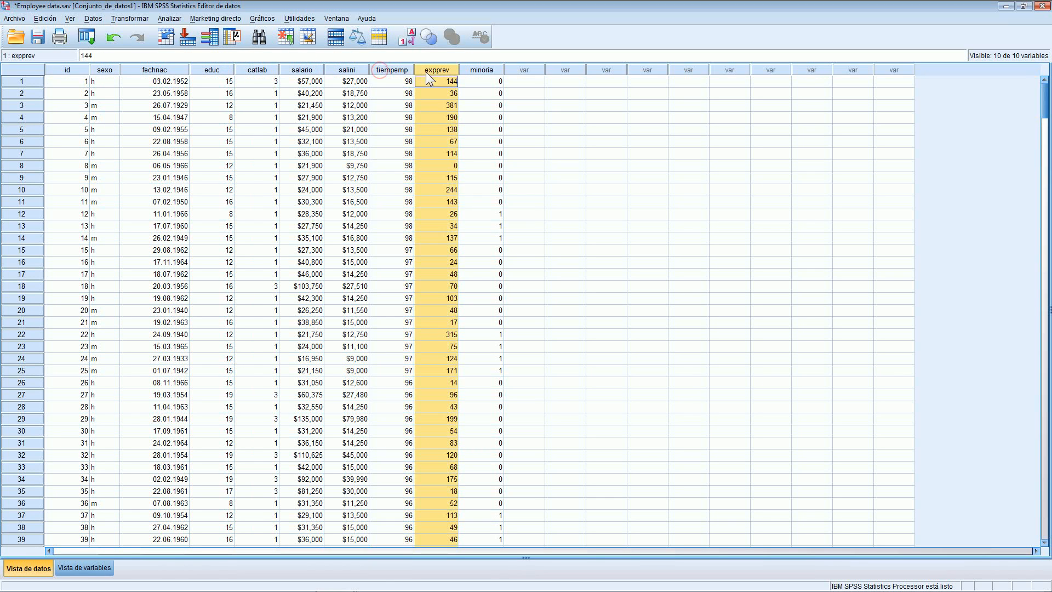
left_click(484, 70)
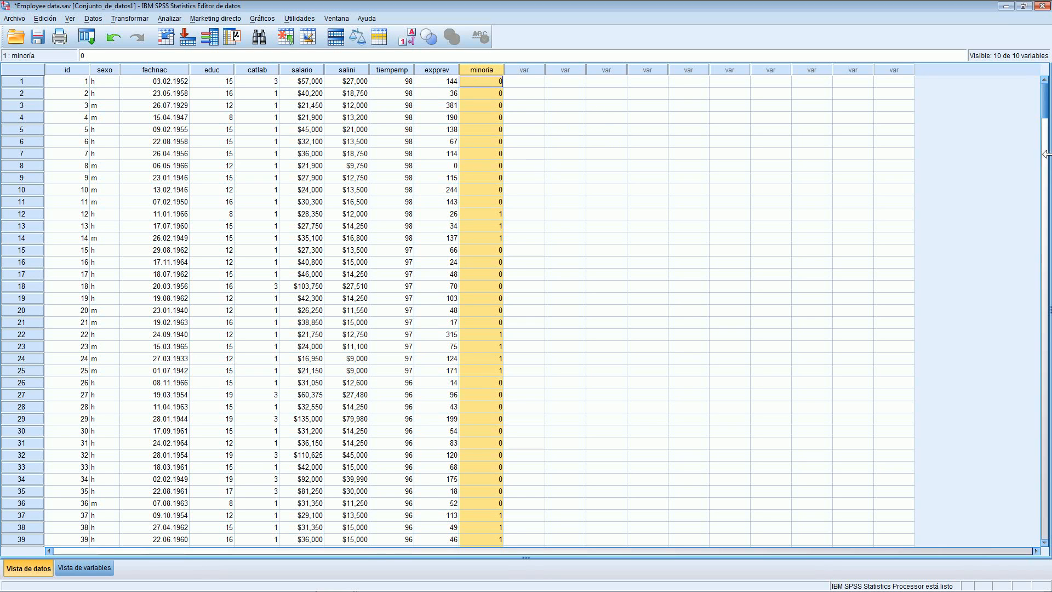
Go to the last case in the data set to check how many employees it holds, and return to the first case.
left_click_drag(1045, 107, 1046, 495)
scroll(3, 389, "down", 7)
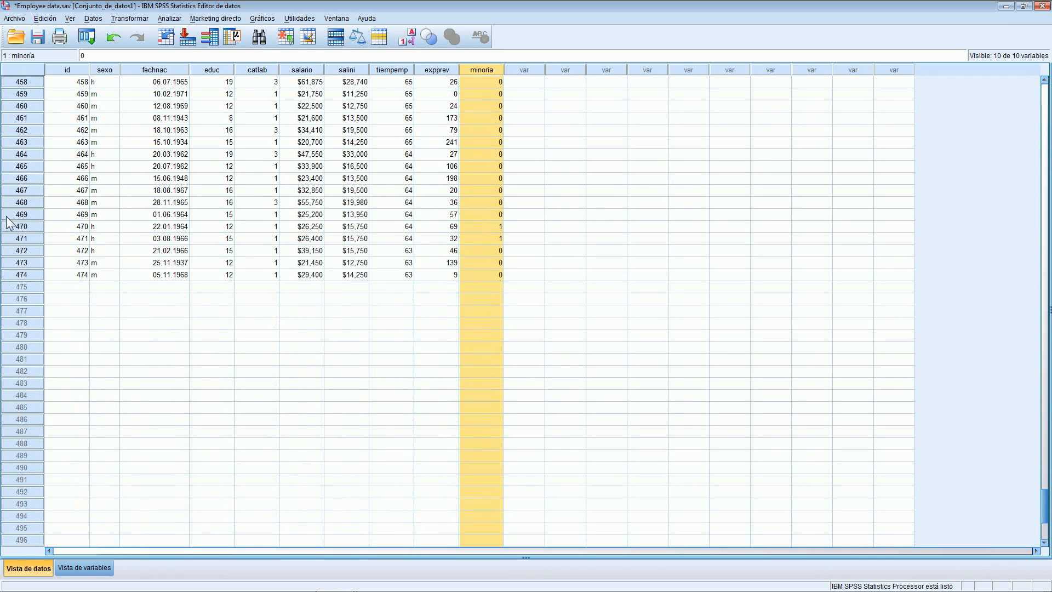
left_click(32, 275)
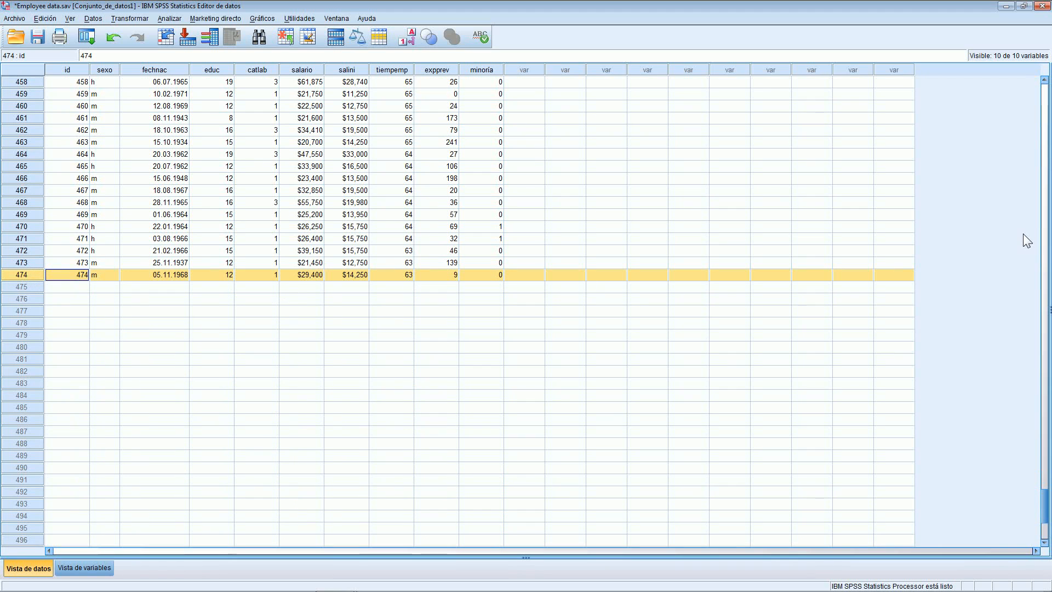
left_click_drag(1044, 517, 1029, 67)
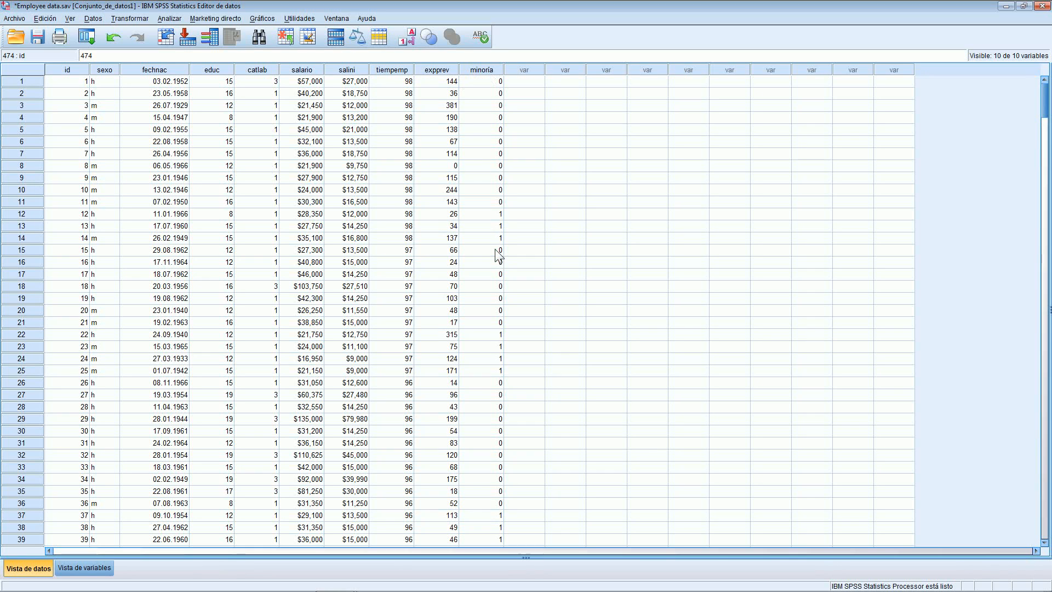
Inspect the value labels defined for the catlab variable and return to the data view.
double_click(267, 70)
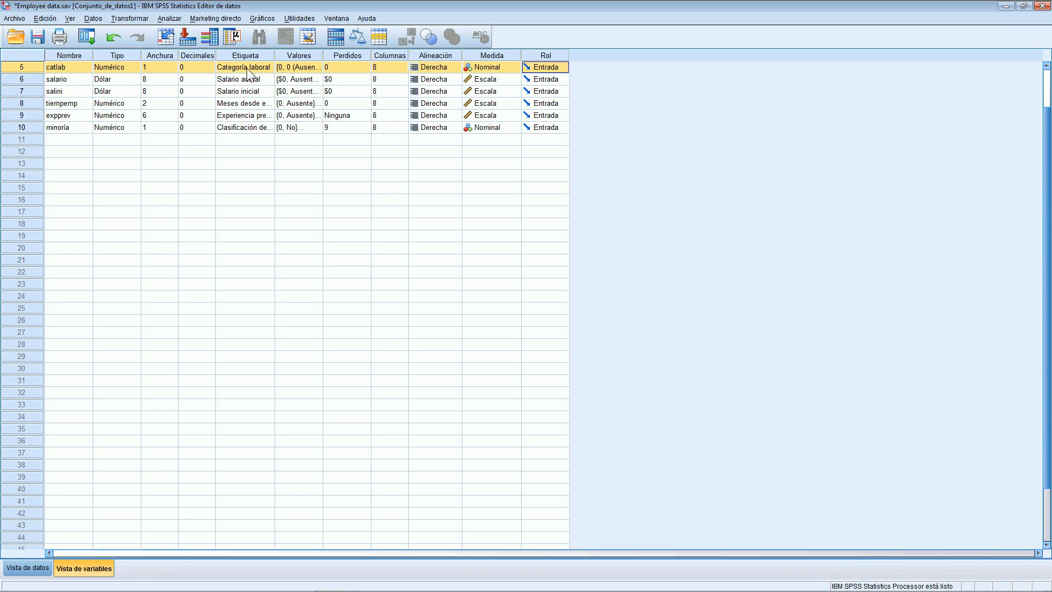
left_click(305, 68)
left_click(317, 66)
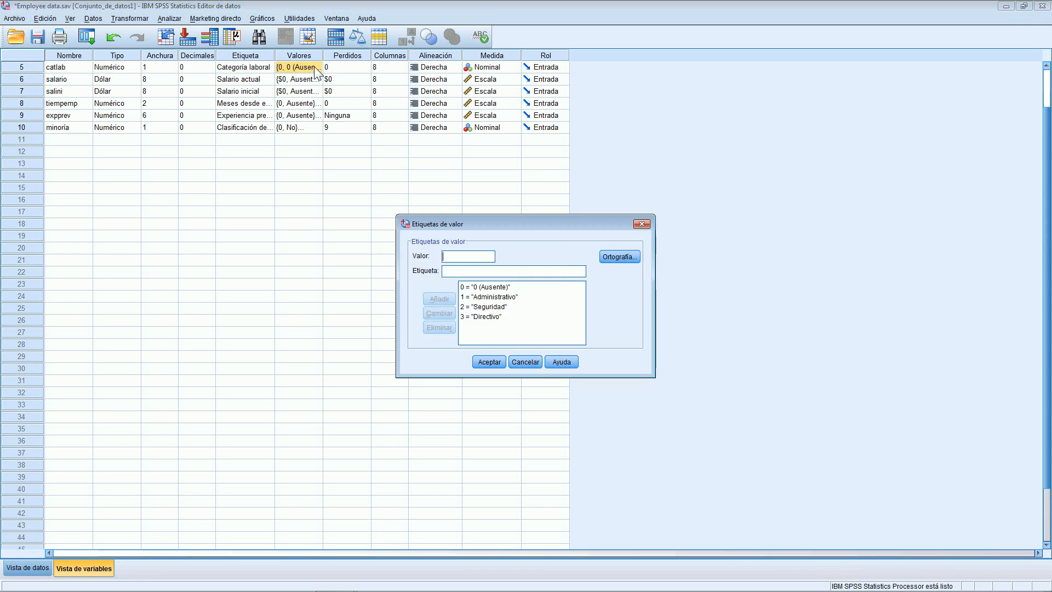
left_click(491, 307)
left_click(488, 317)
left_click(489, 362)
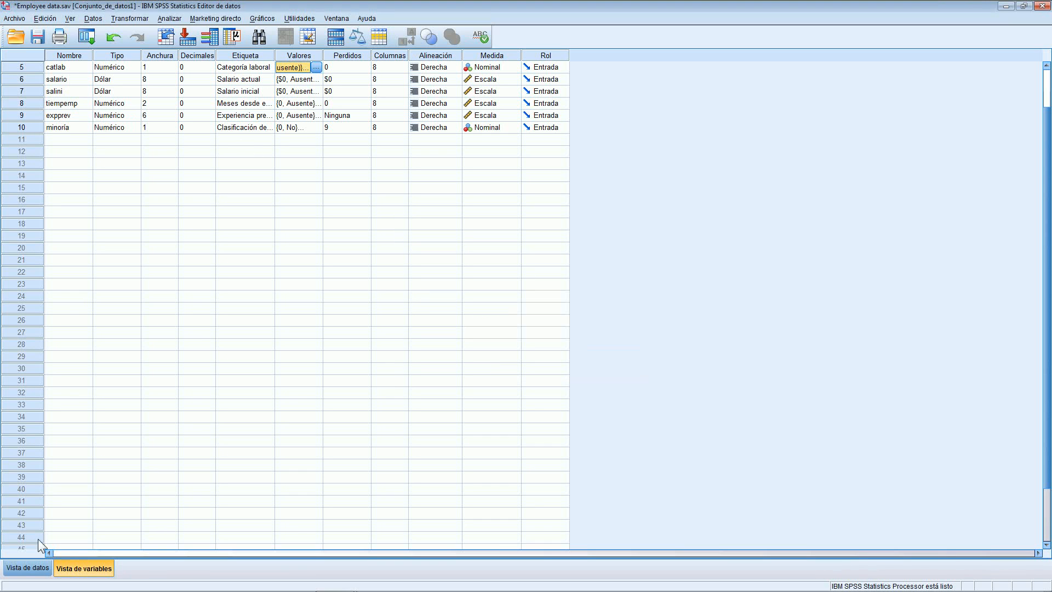
left_click(34, 567)
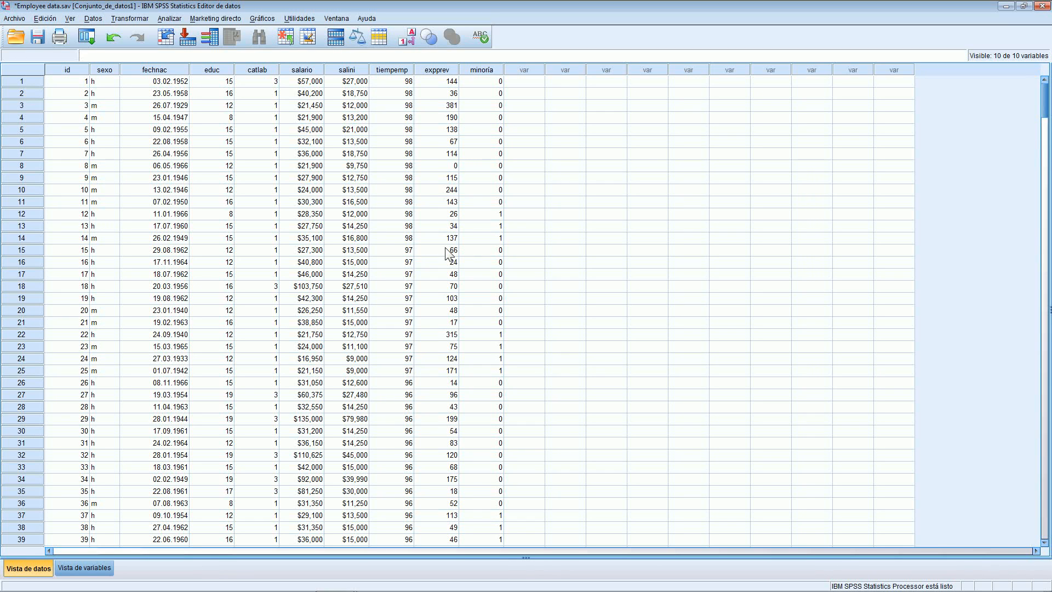
Set up a contingency table with Sexo [sexo] in the rows and Categoría laboral [catlab] in the columns.
left_click(110, 71)
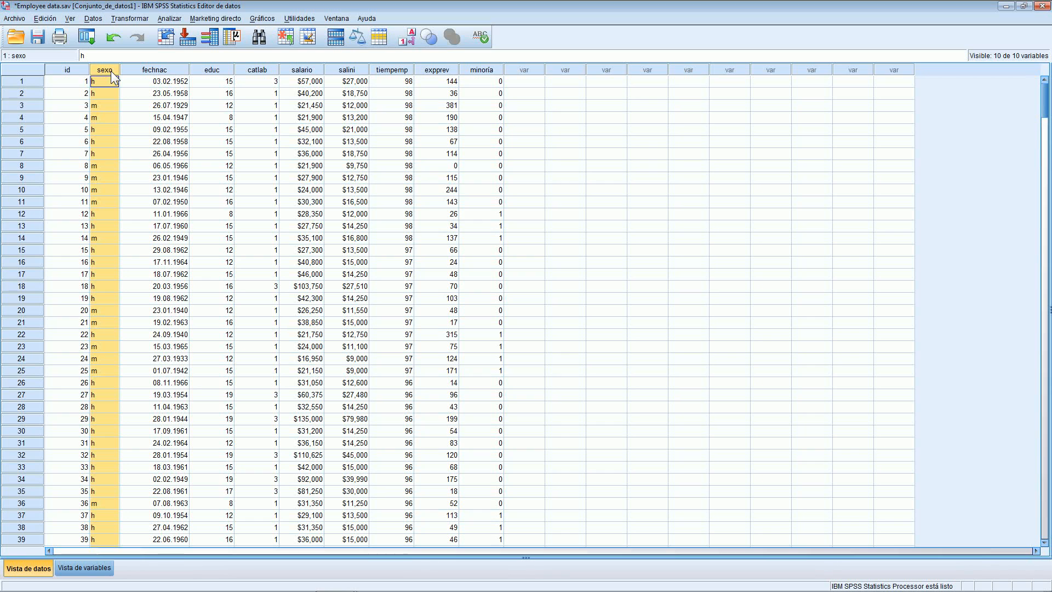
left_click(258, 69)
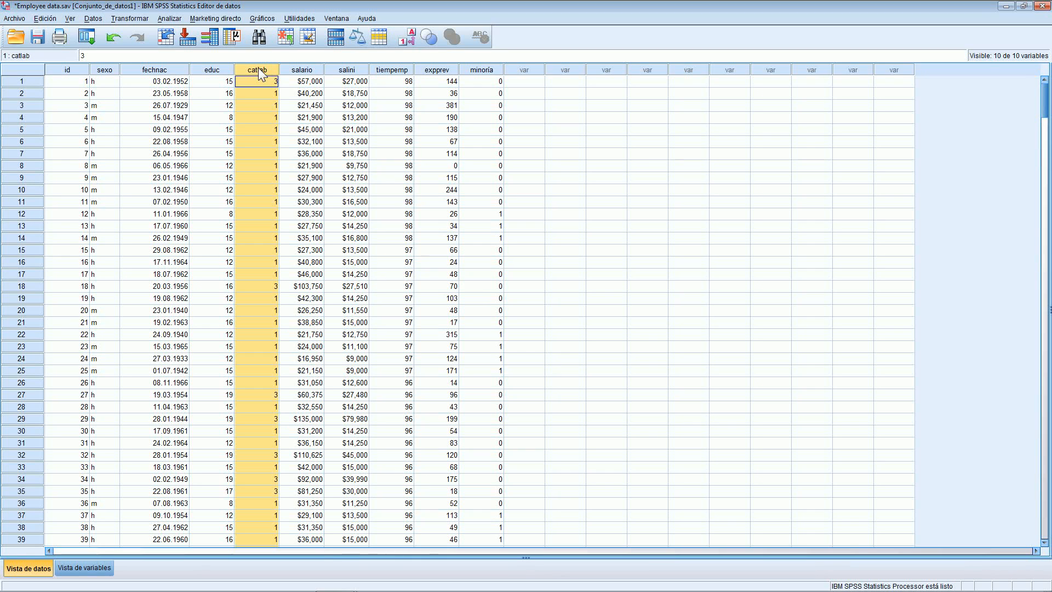
left_click(173, 20)
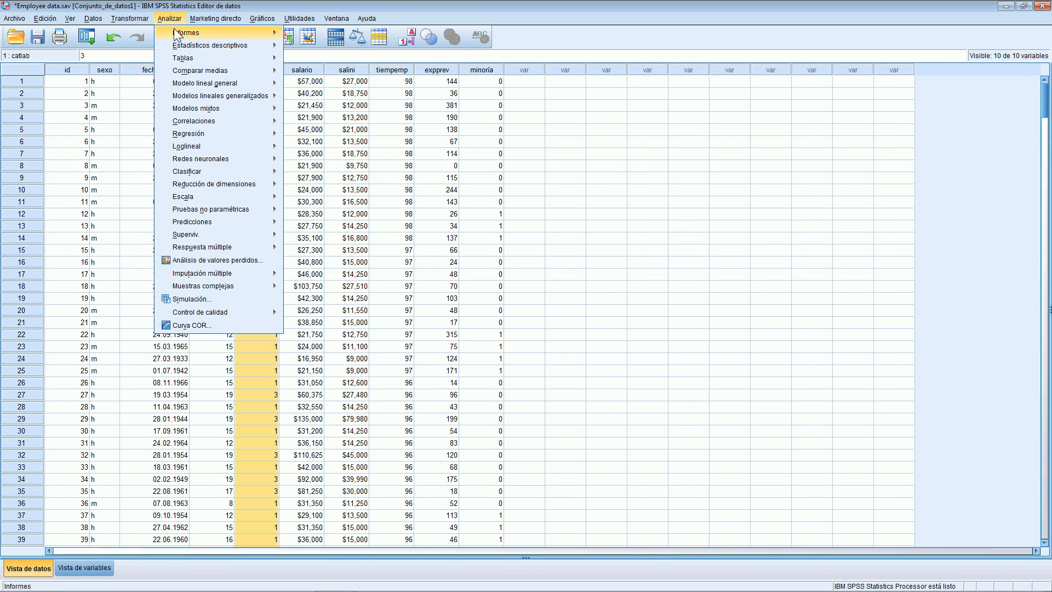
mouse_move(187, 50)
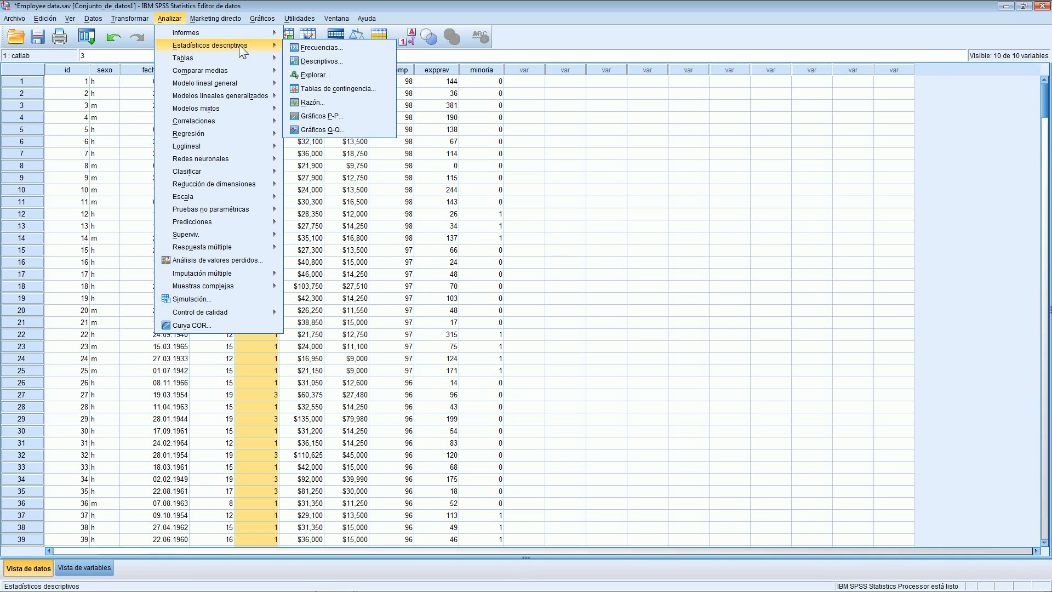
left_click(323, 87)
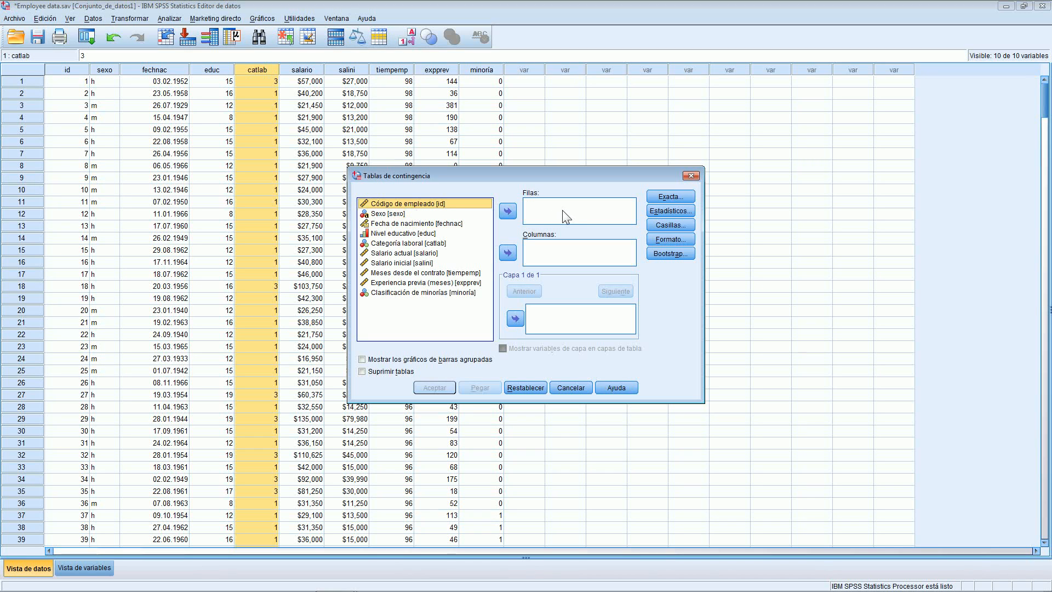
left_click(406, 214)
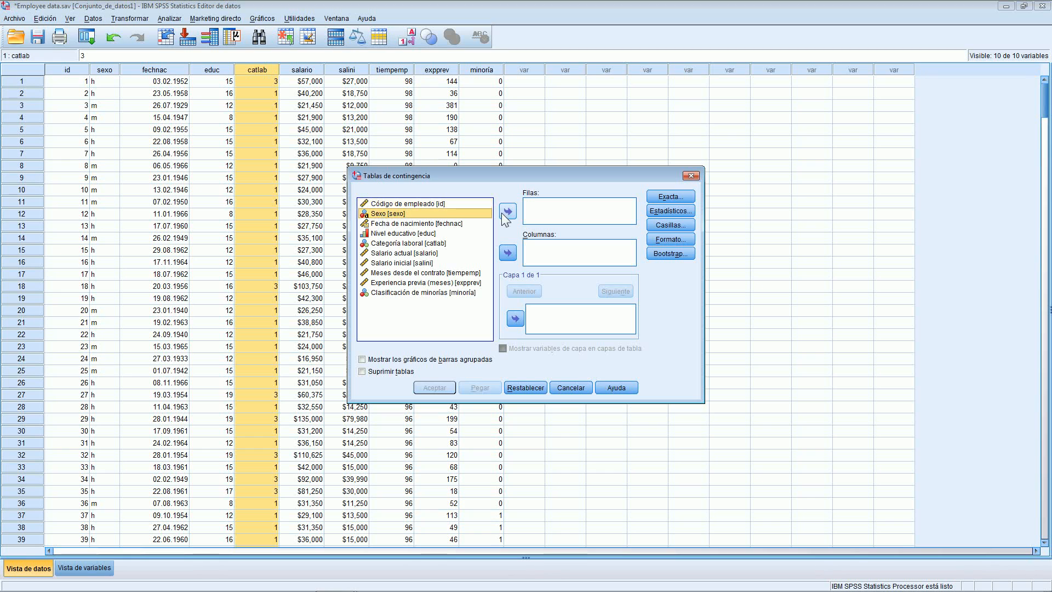
left_click(503, 213)
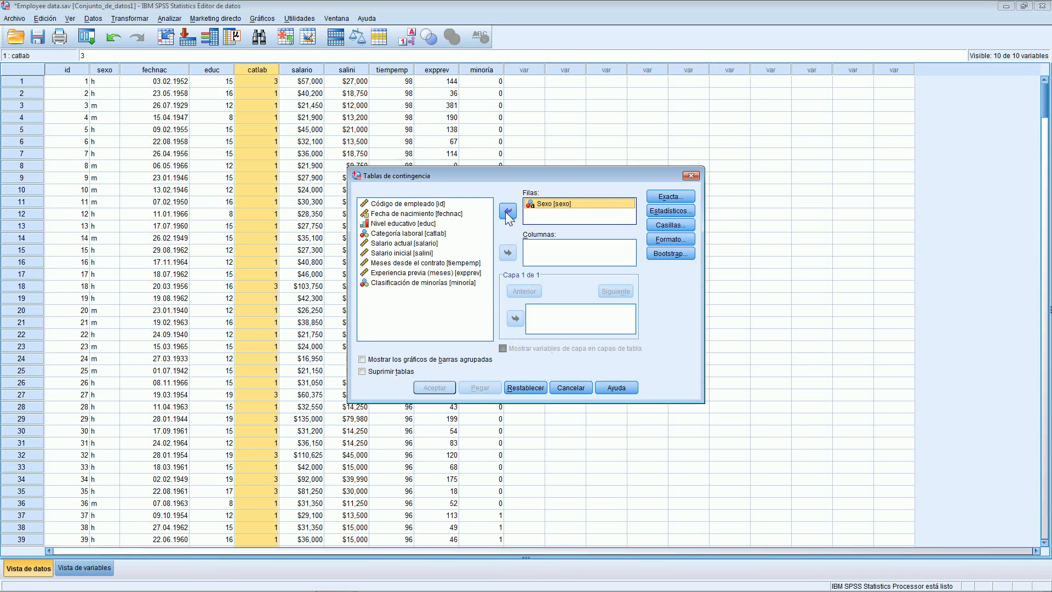
left_click(394, 234)
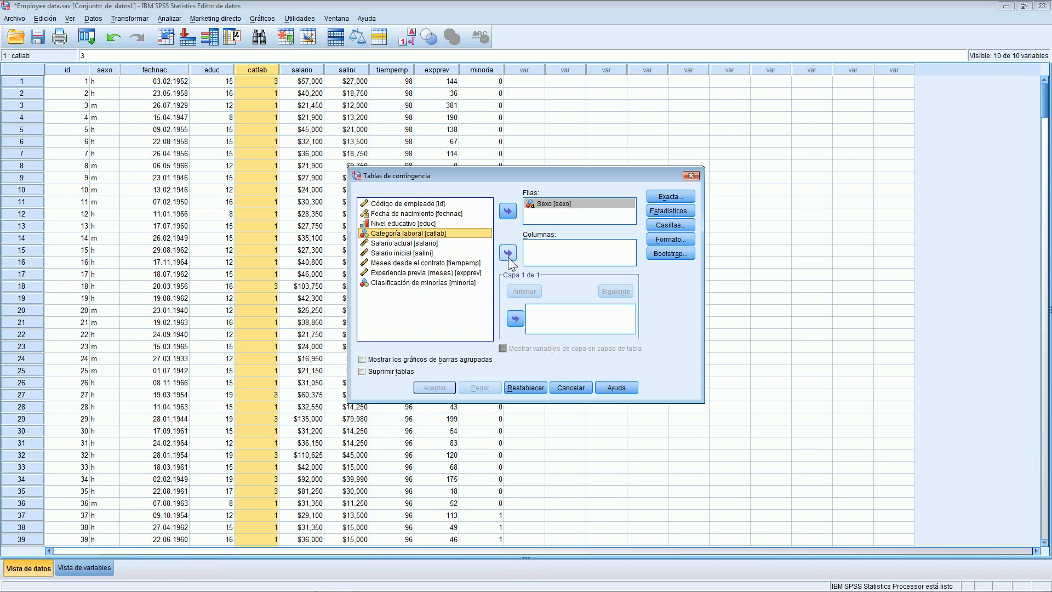
left_click(508, 256)
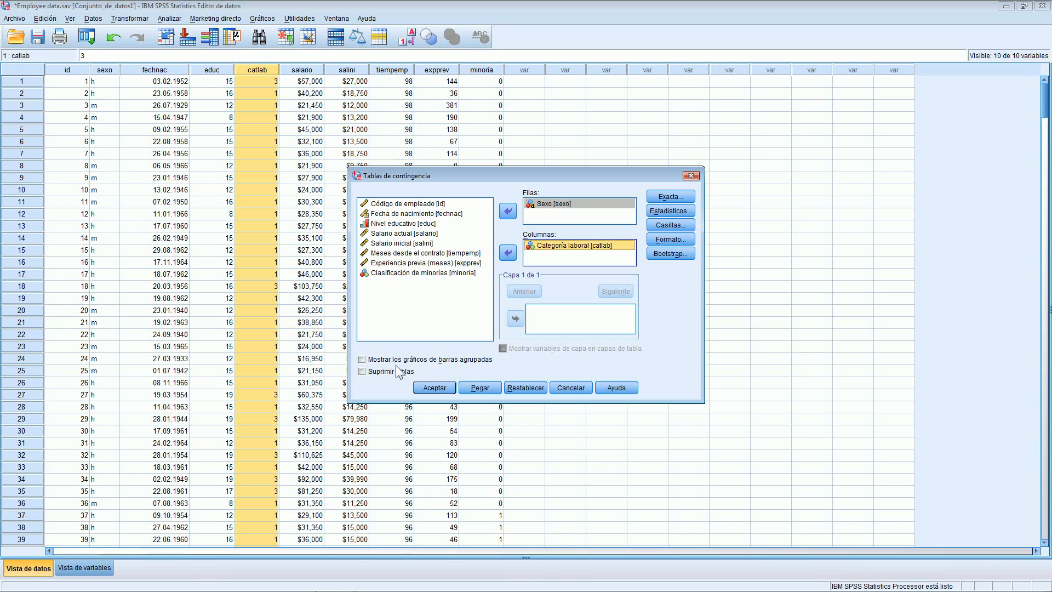
Enable clustered bar charts for the contingency table and check the optional statistics without adding any.
left_click(363, 360)
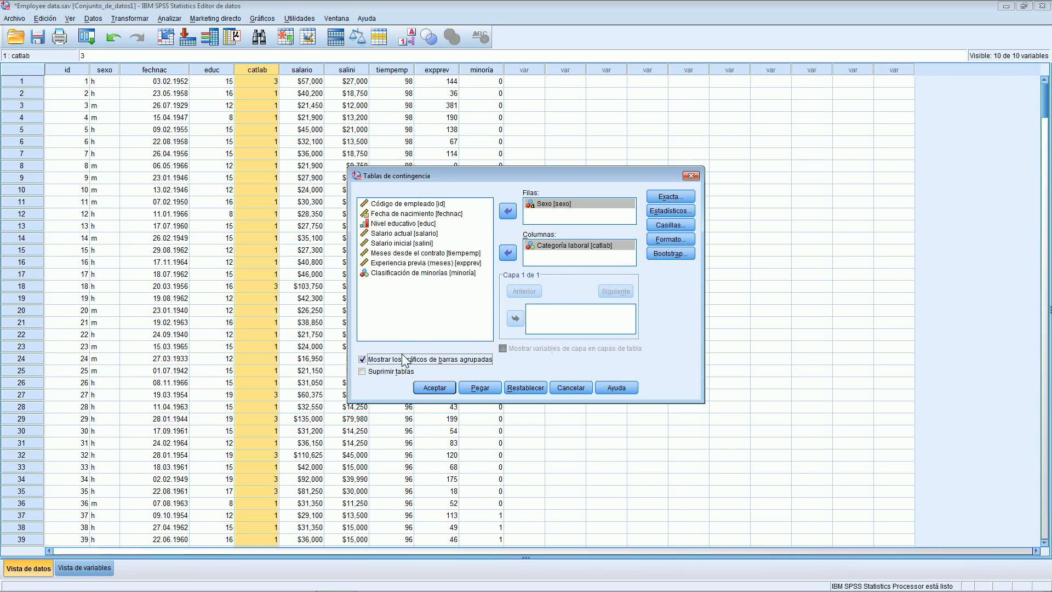
left_click(673, 212)
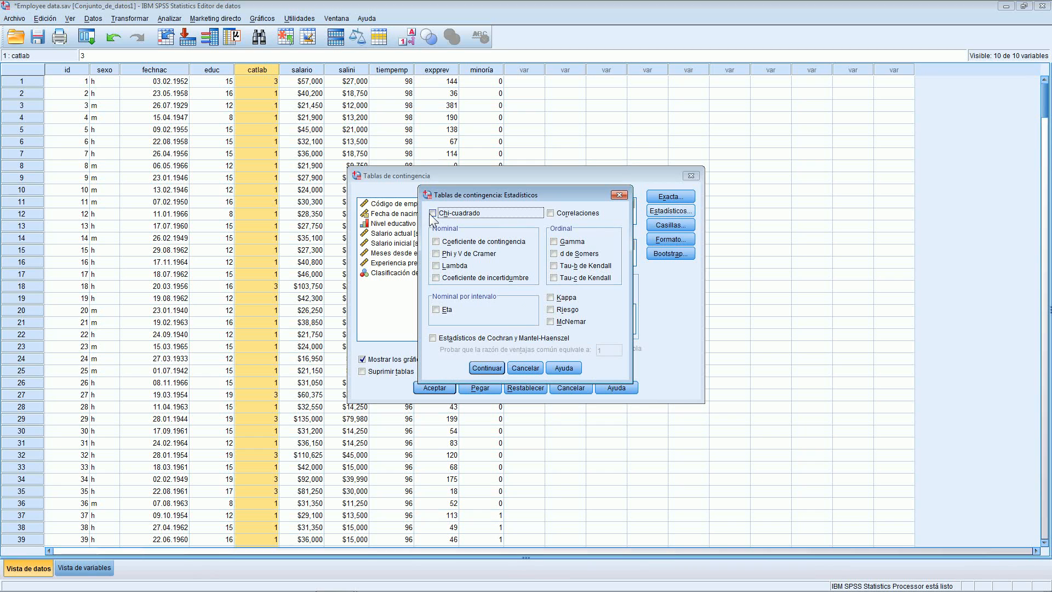
left_click(530, 370)
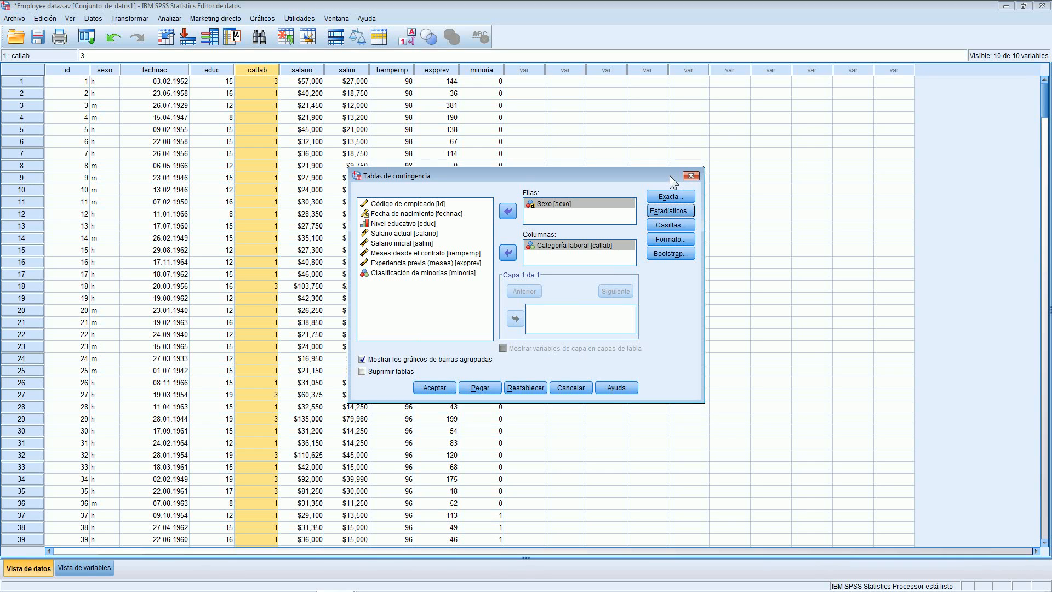
Add row percentages to the contingency table's cells alongside the observed counts and run the analysis.
left_click(675, 226)
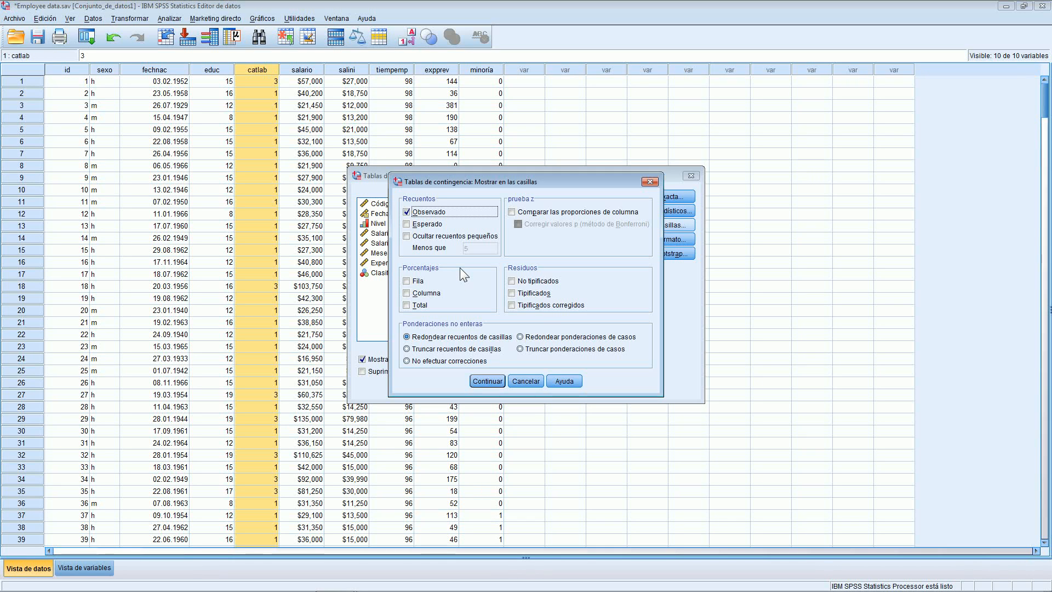
left_click(405, 281)
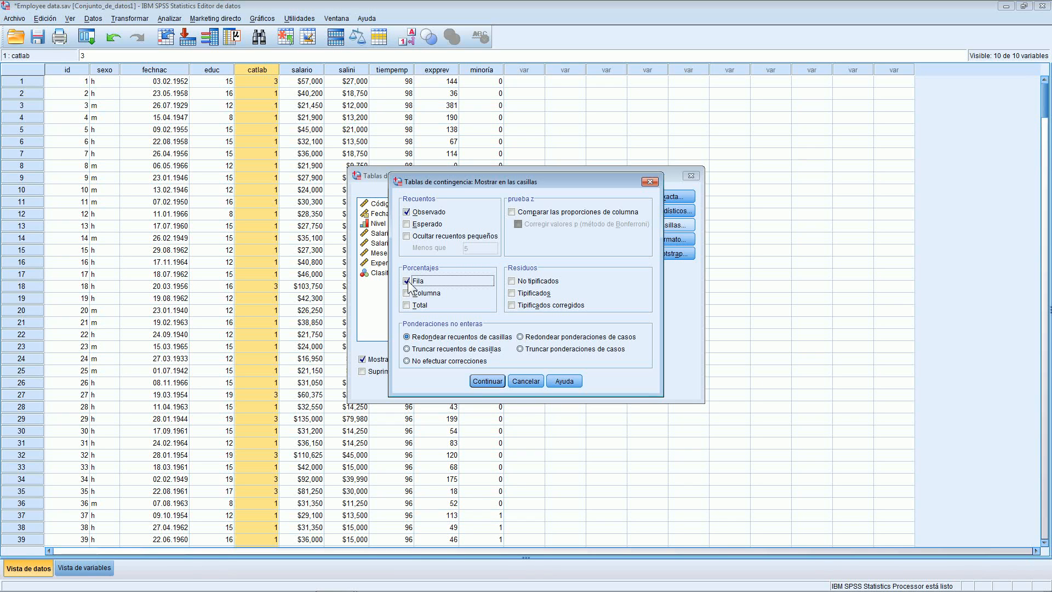
left_click(487, 381)
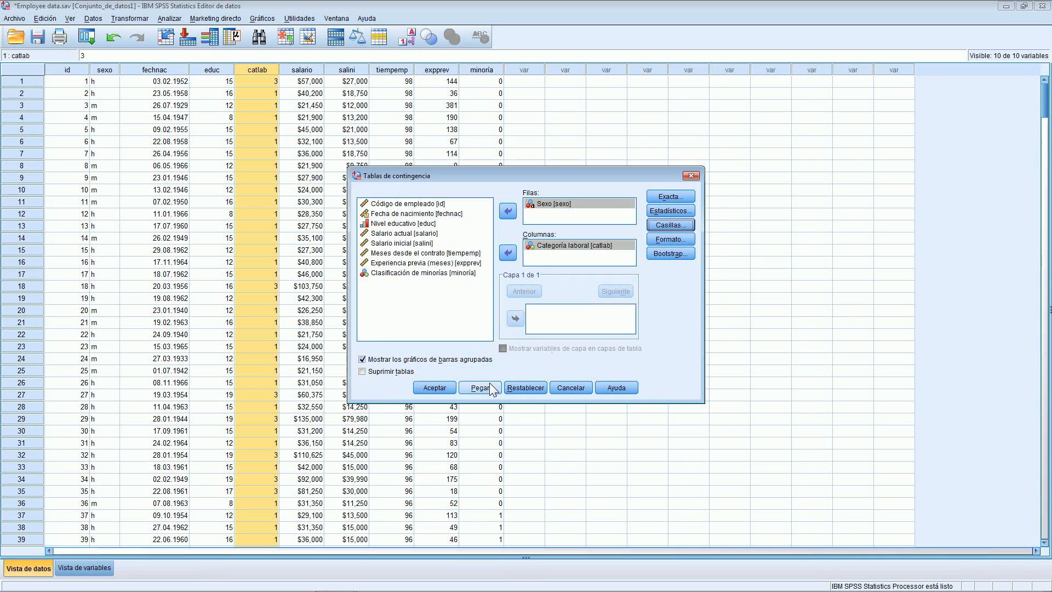
left_click(438, 388)
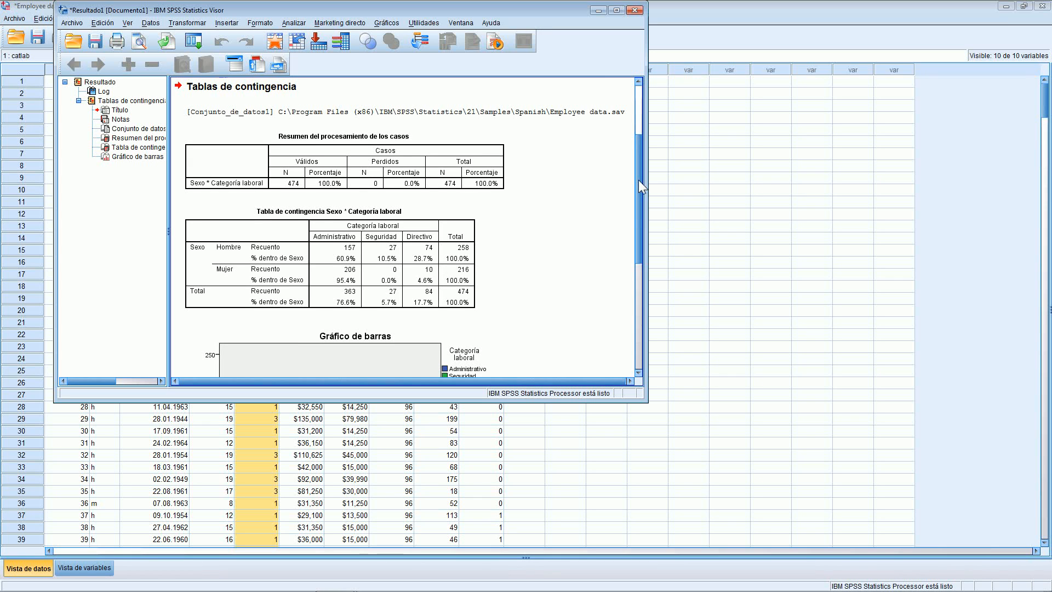
Examine the Sexo by Categoría laboral contingency table, comparing counts and row percentages for men and women in each job category.
left_click_drag(639, 179, 641, 229)
left_click(219, 104)
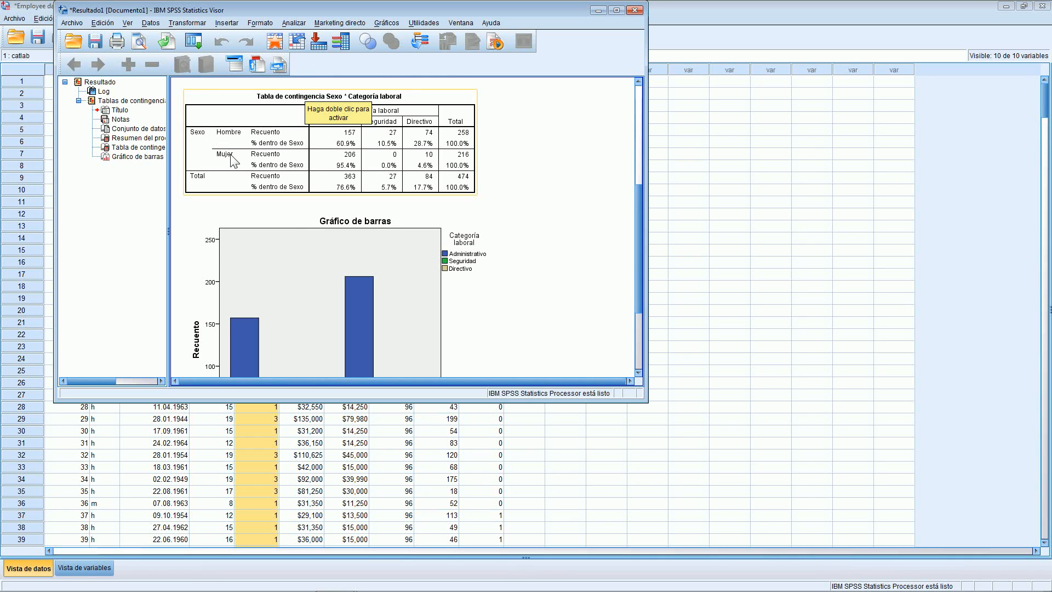
left_click(515, 94)
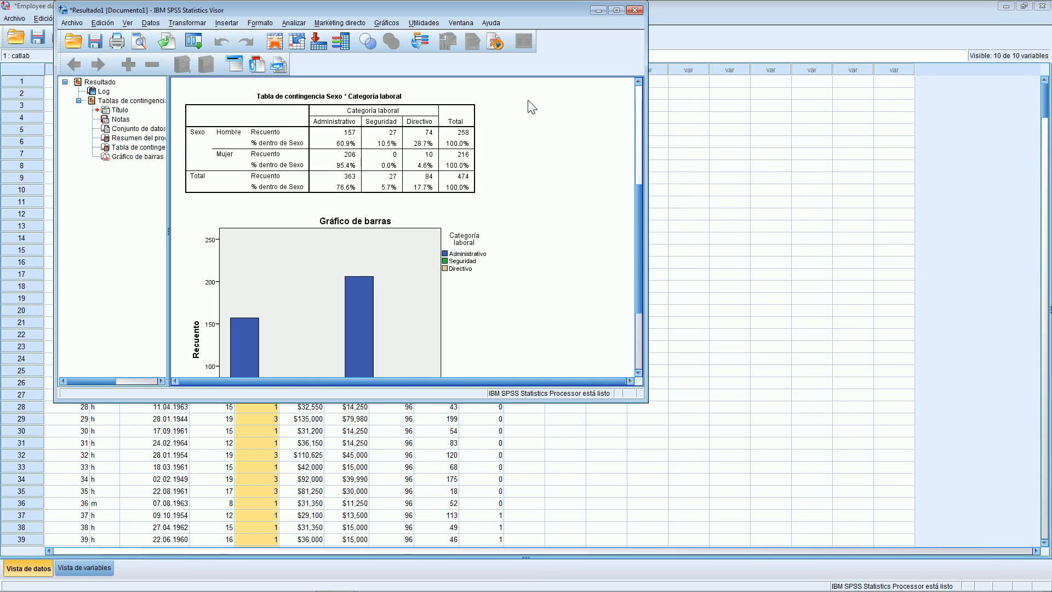
left_click(427, 101)
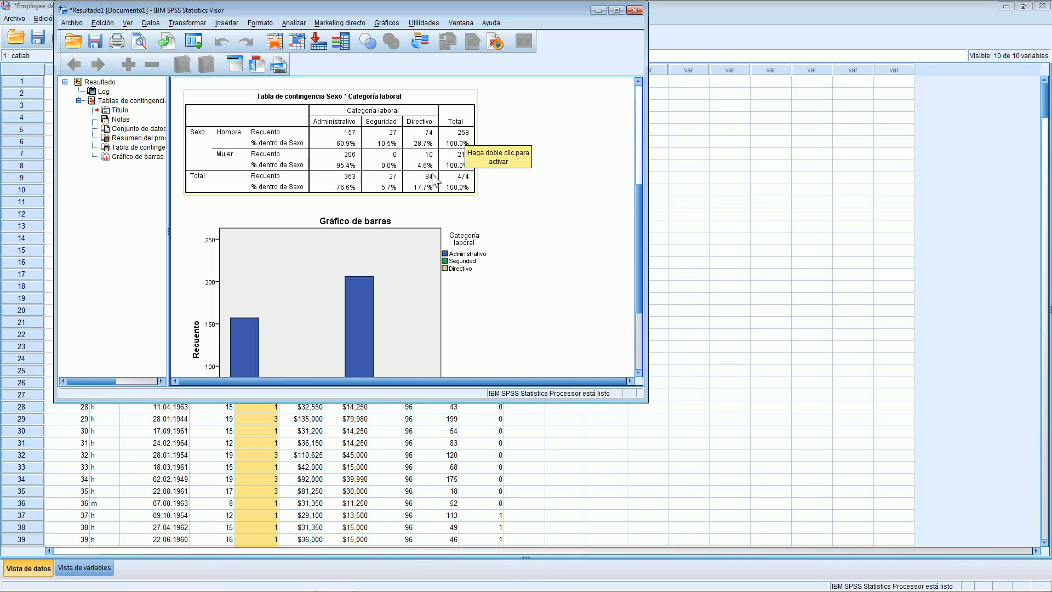
left_click(534, 187)
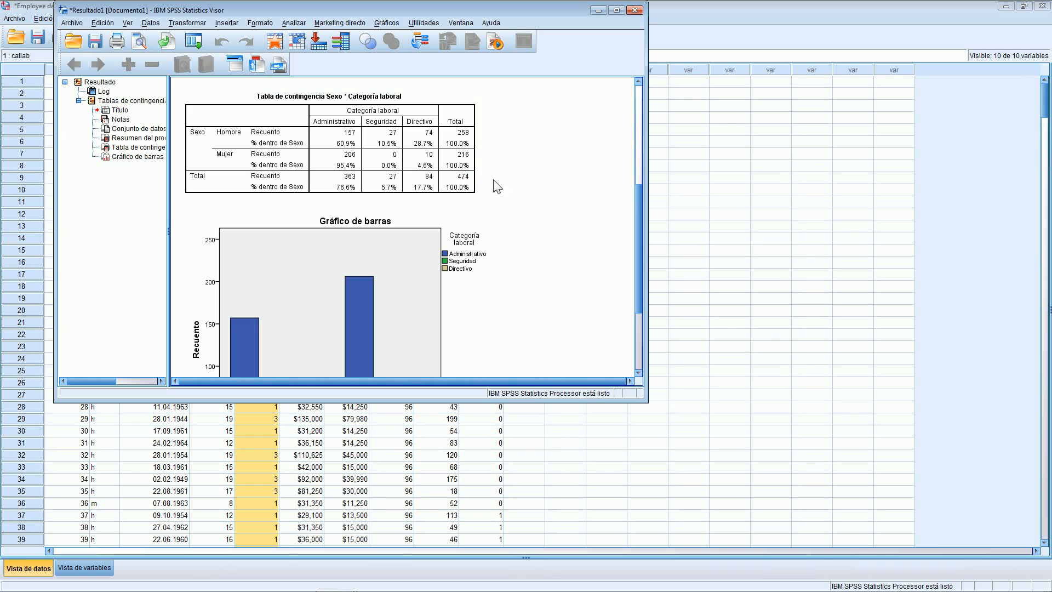
left_click(275, 168)
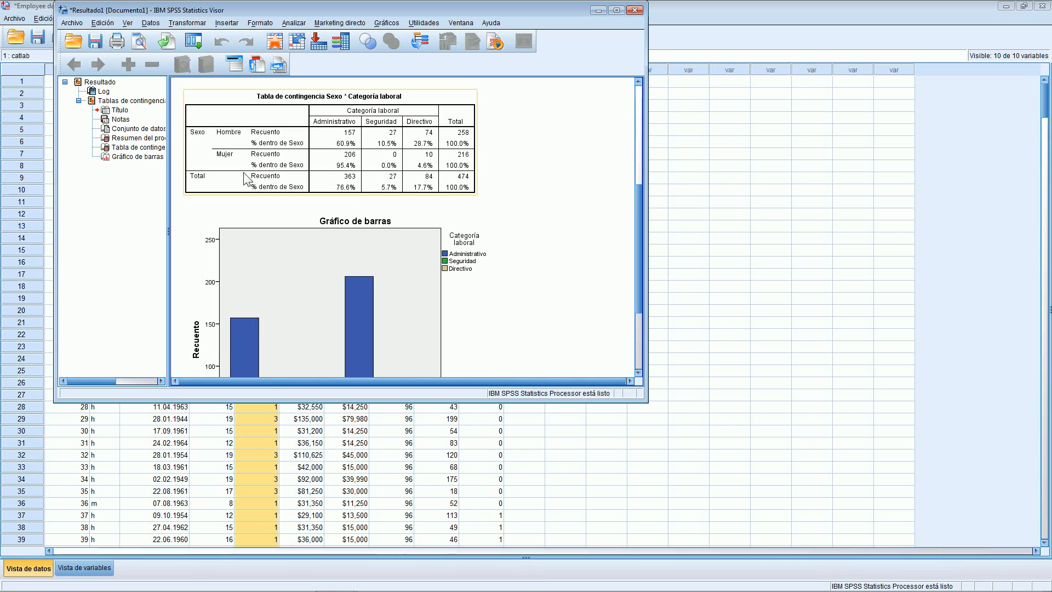
left_click(500, 174)
left_click(377, 170)
left_click(528, 149)
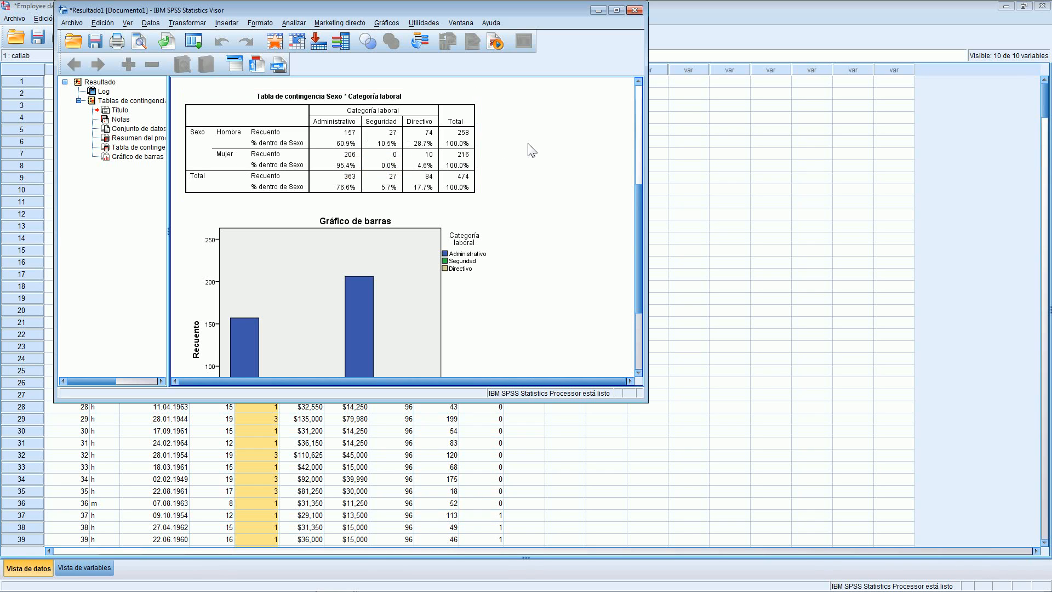
left_click(472, 156)
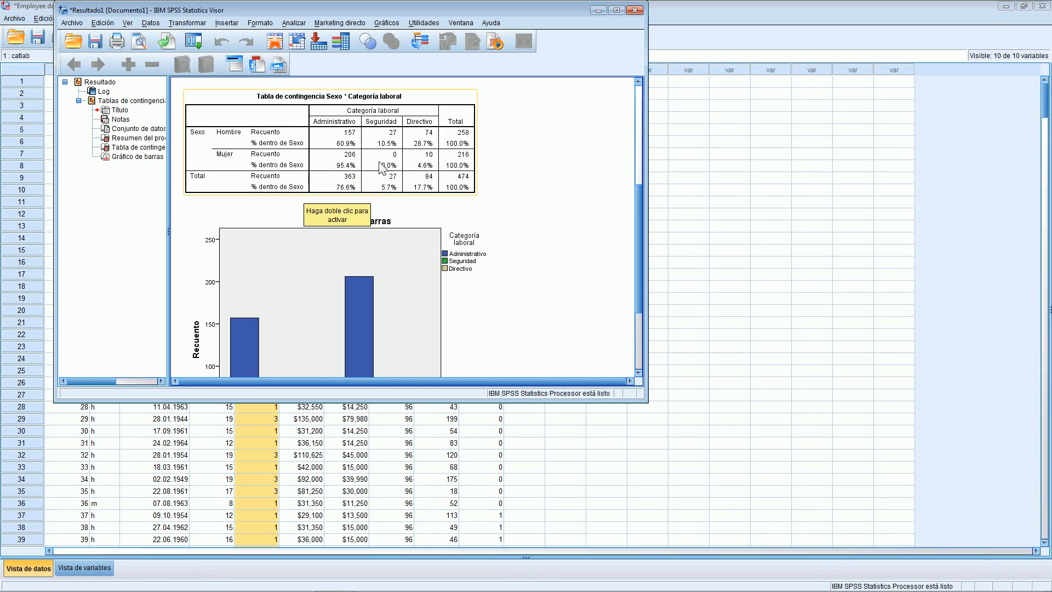
left_click(499, 173)
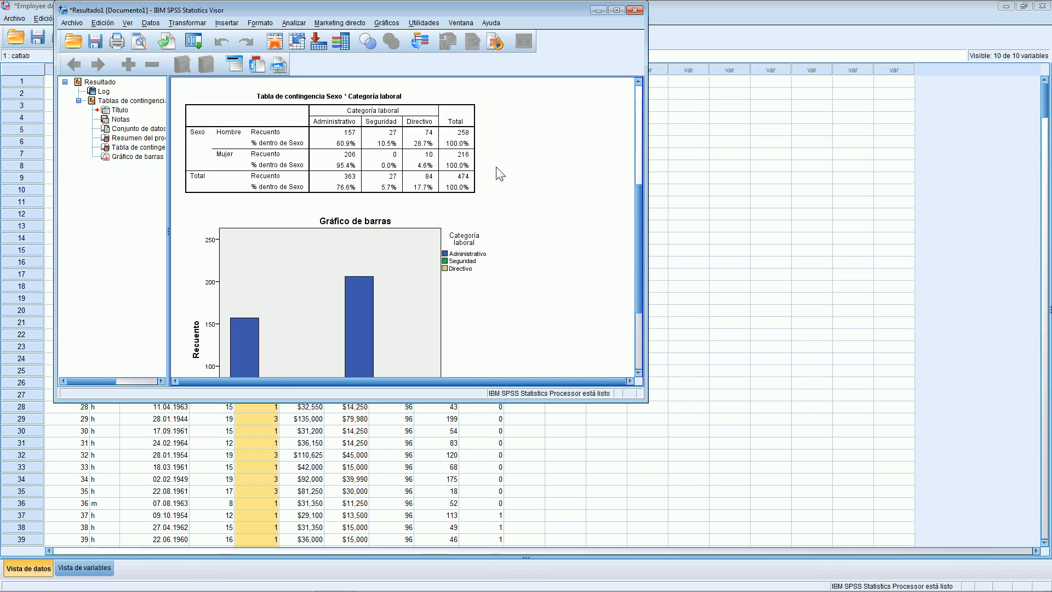
Review the Sexo by Categoría laboral contingency table, and examine the clustered bar chart of counts for men and women below it.
left_click(408, 164)
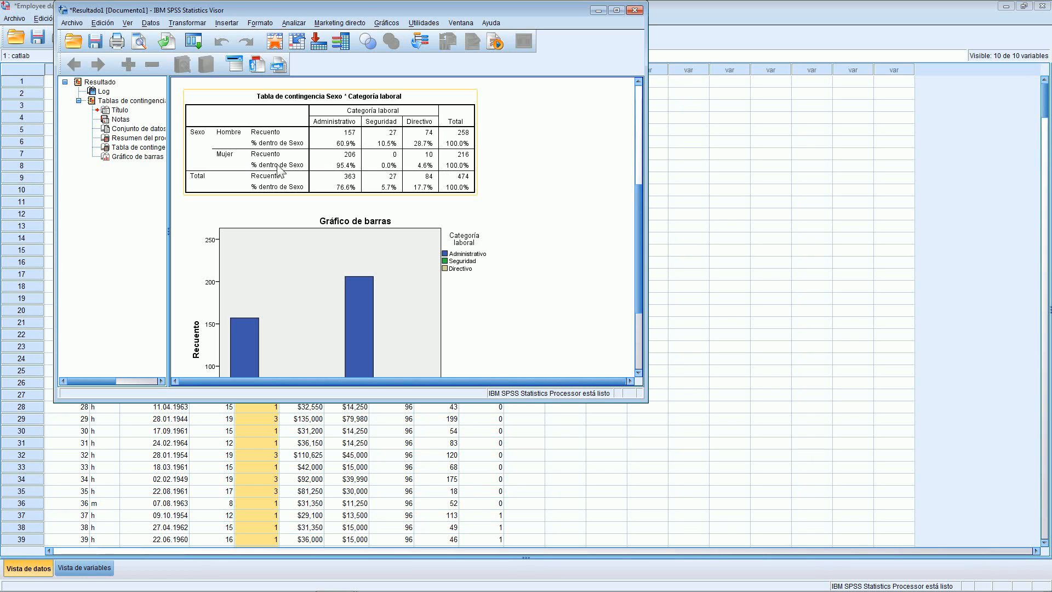
left_click(485, 146)
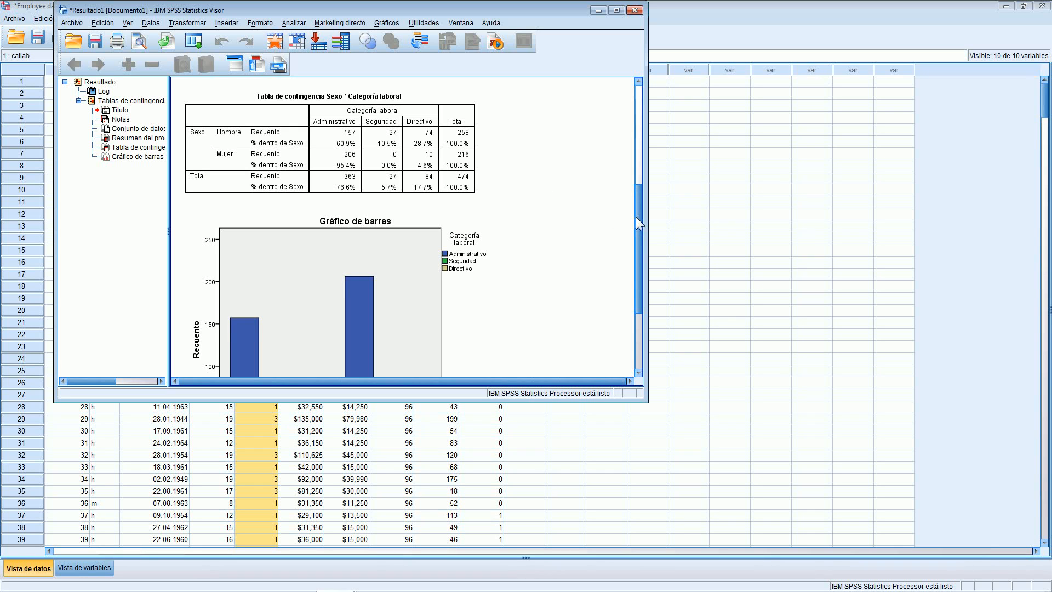
left_click_drag(635, 215, 632, 261)
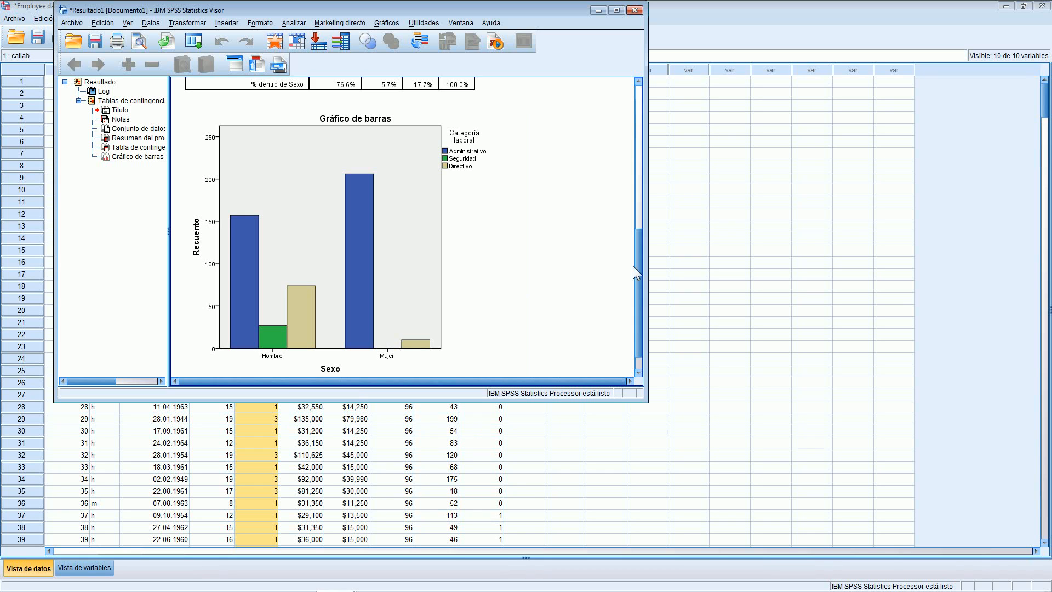
left_click_drag(639, 268, 641, 294)
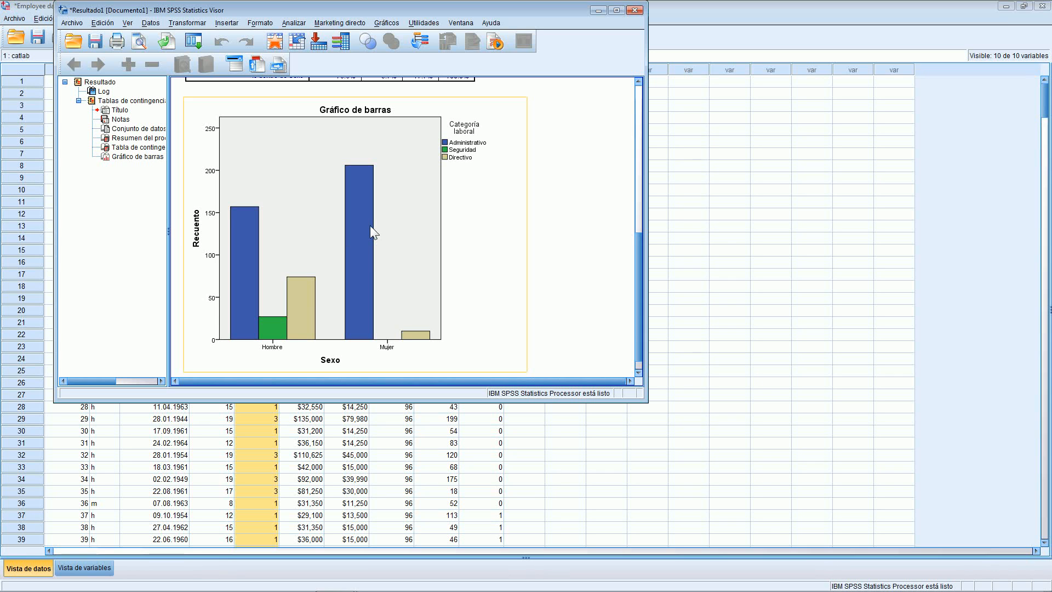
Create a stacked bar chart of case counts with Sexo [sexo] on the category axis and stacks defined by Categoría laboral [catlab].
left_click(386, 23)
mouse_move(396, 64)
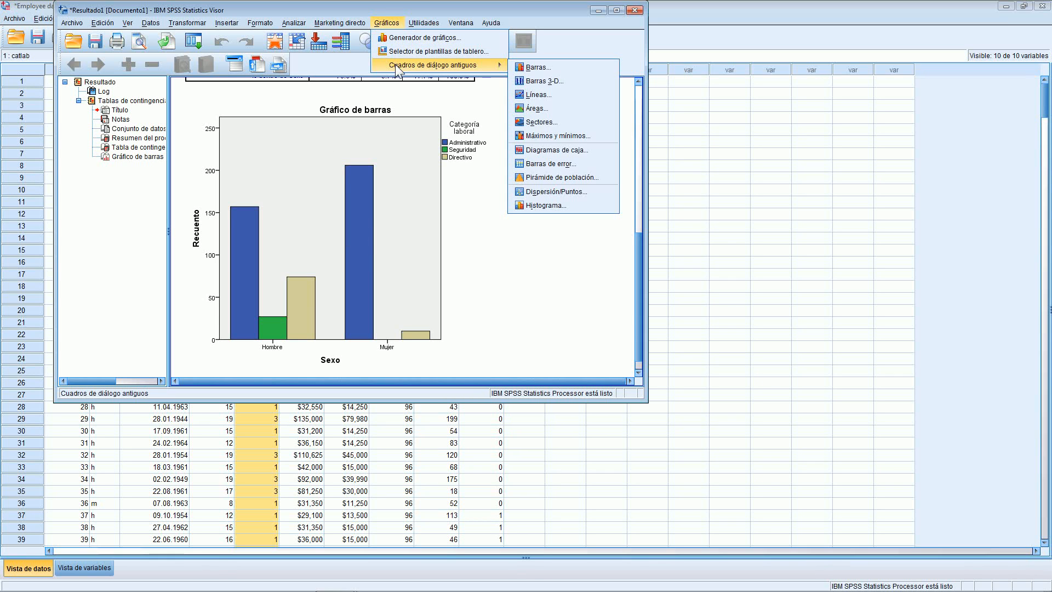
left_click(554, 66)
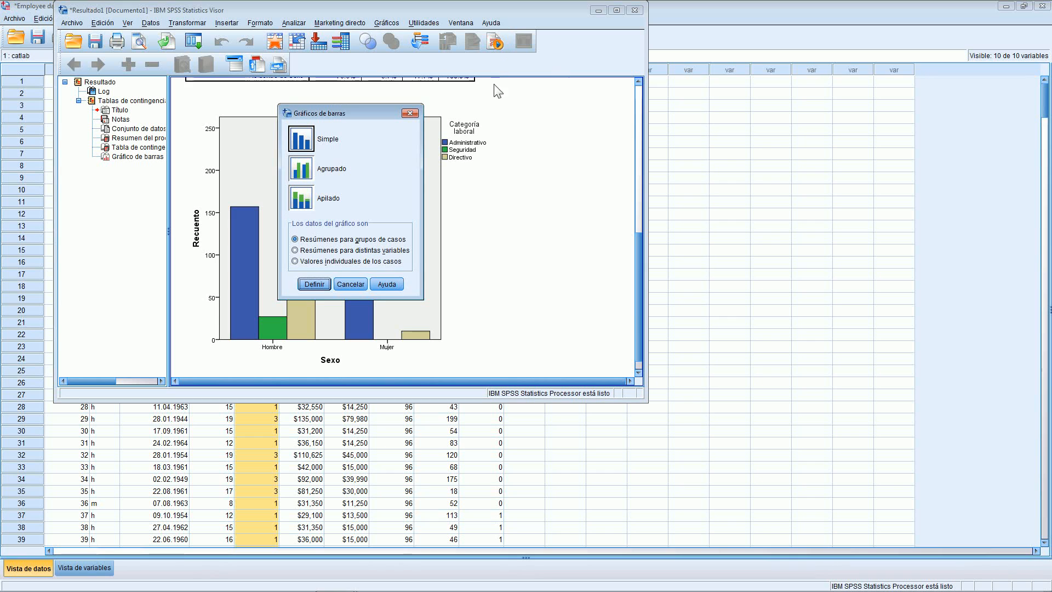
left_click(304, 203)
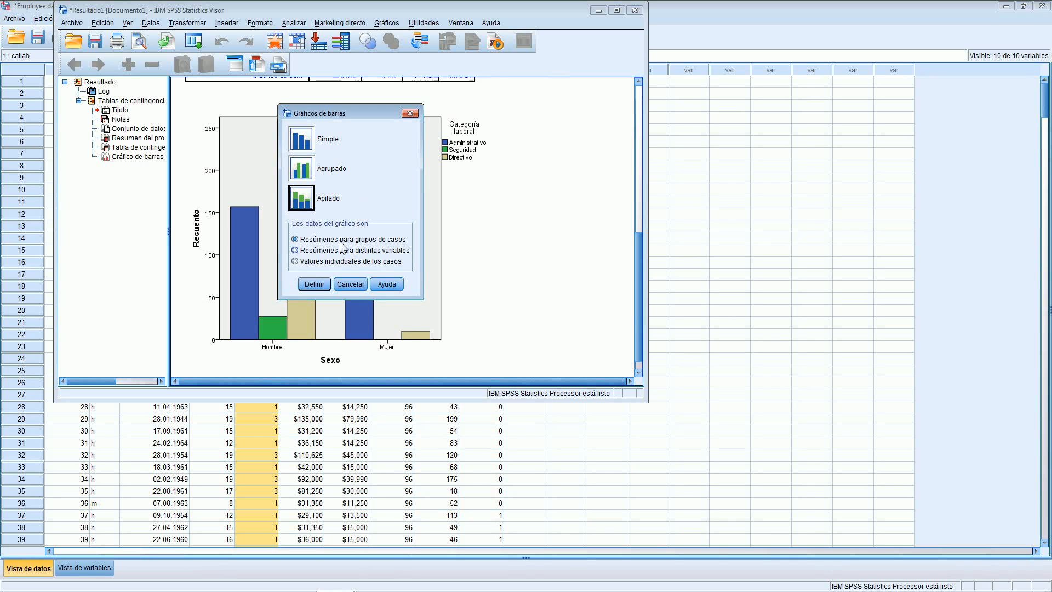
left_click(311, 284)
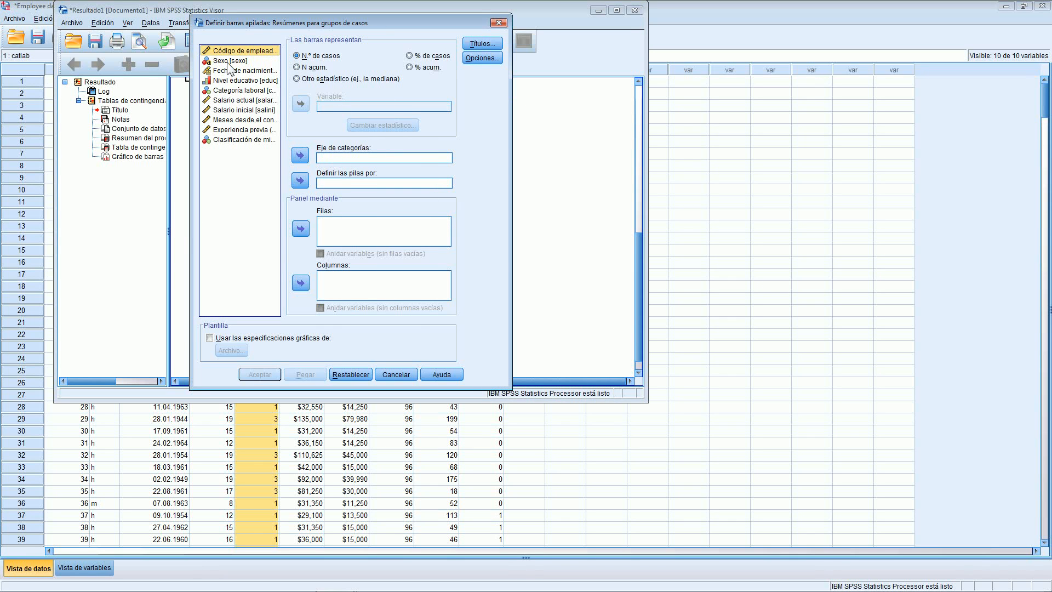
left_click(229, 61)
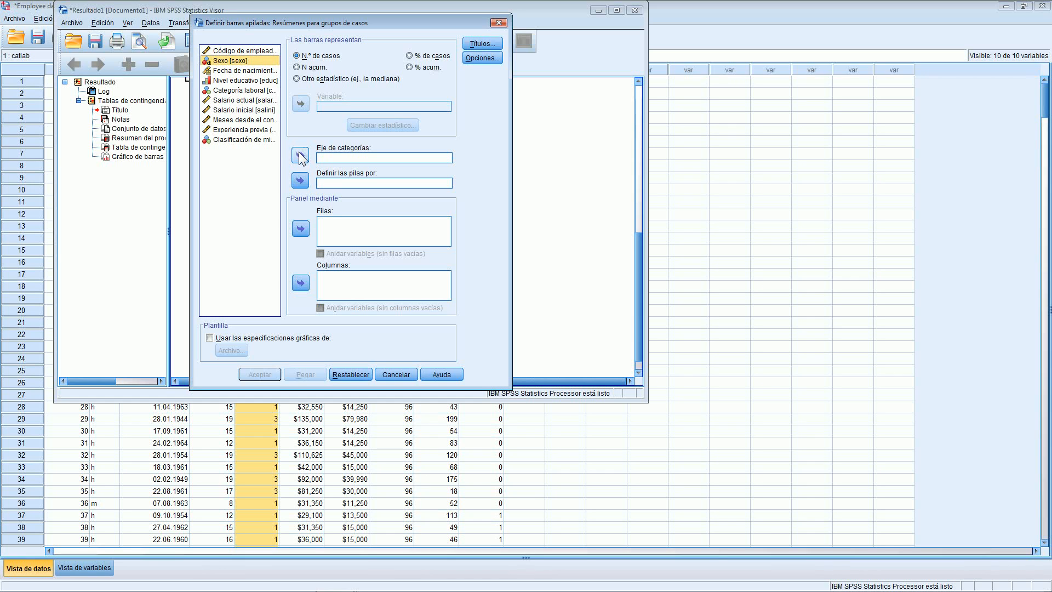
left_click(301, 156)
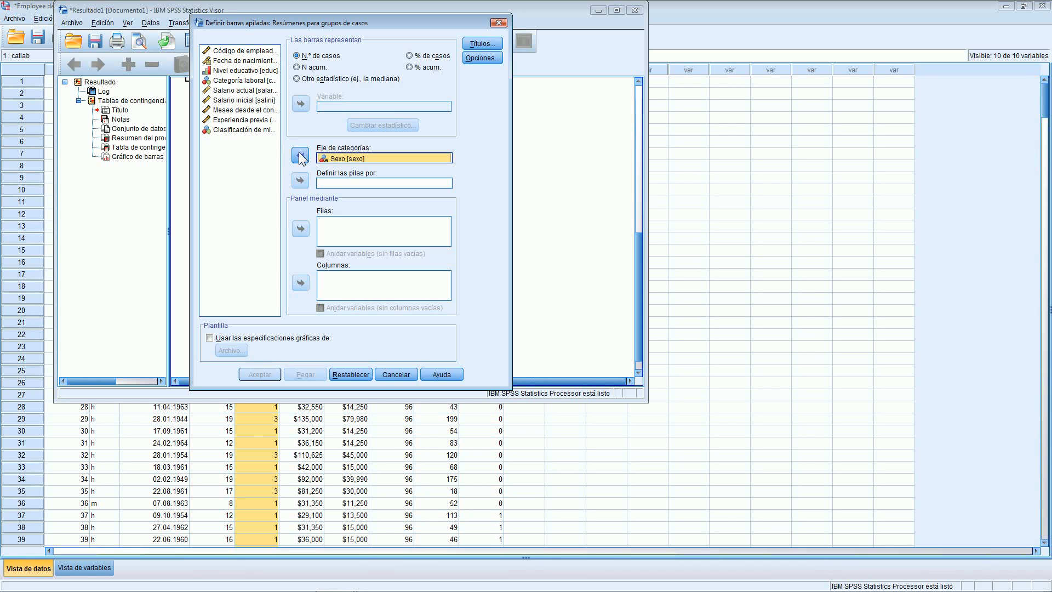
left_click(235, 81)
left_click(300, 181)
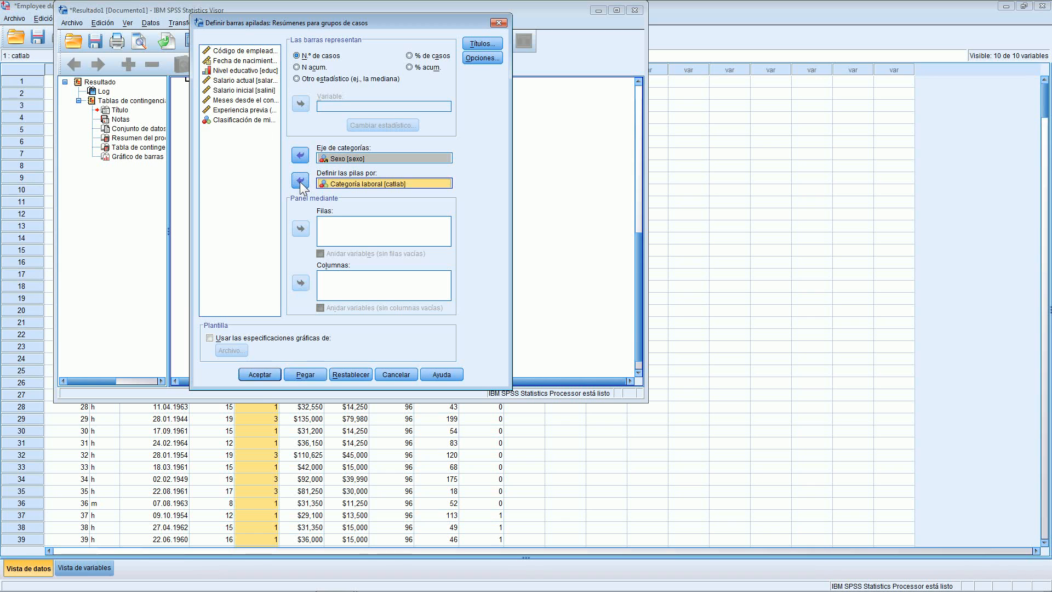
left_click(258, 374)
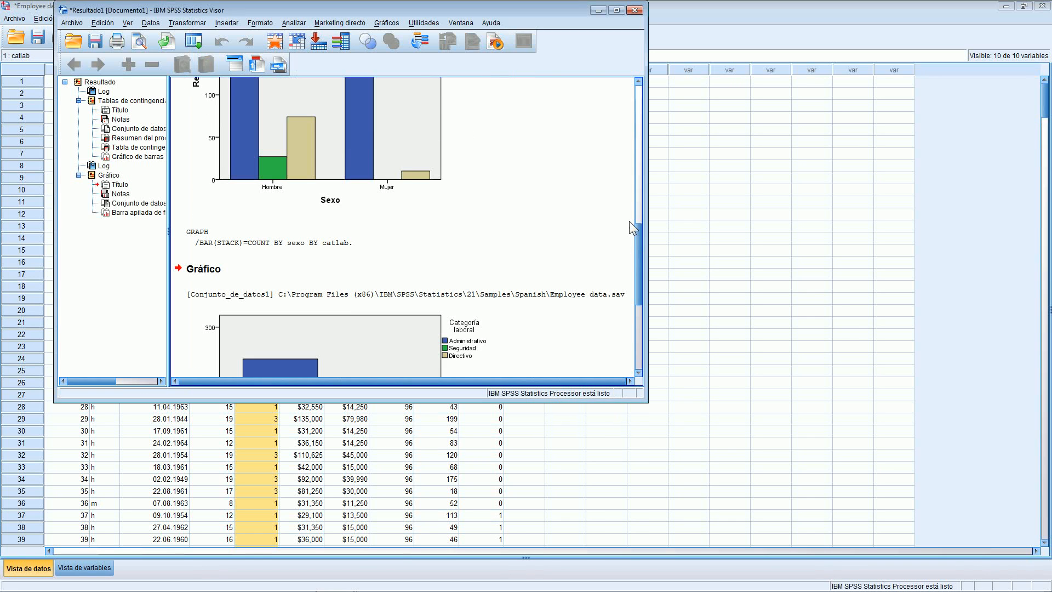
left_click_drag(639, 255, 639, 314)
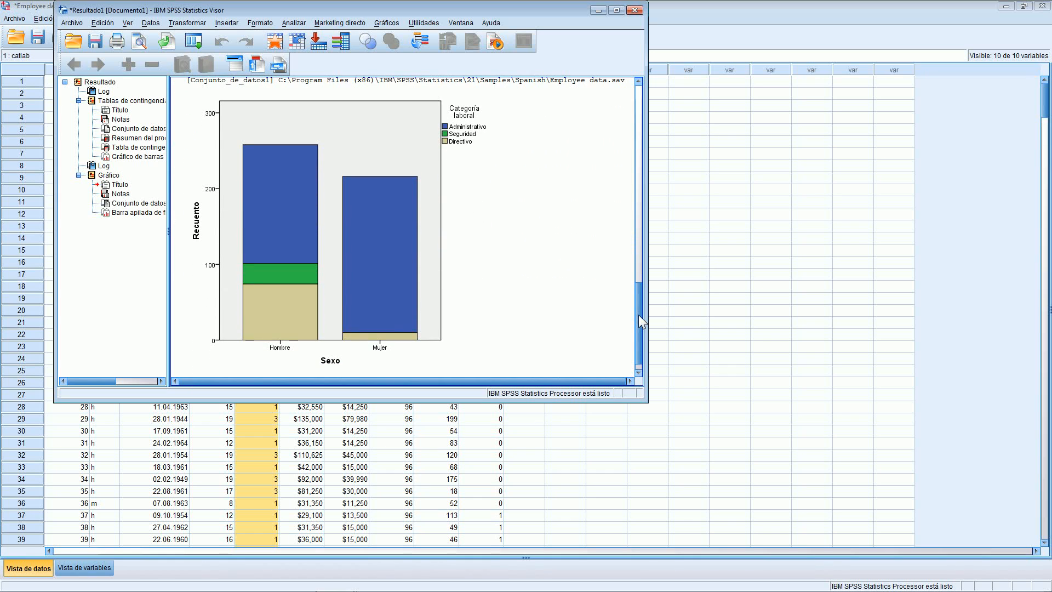
left_click(438, 346)
mouse_move(943, 587)
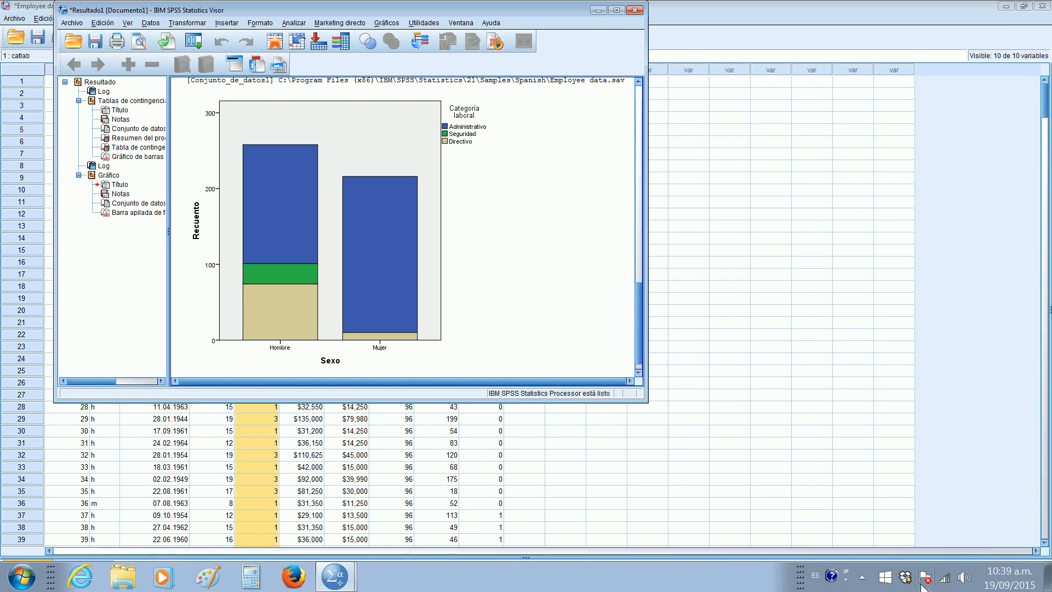
left_click(863, 581)
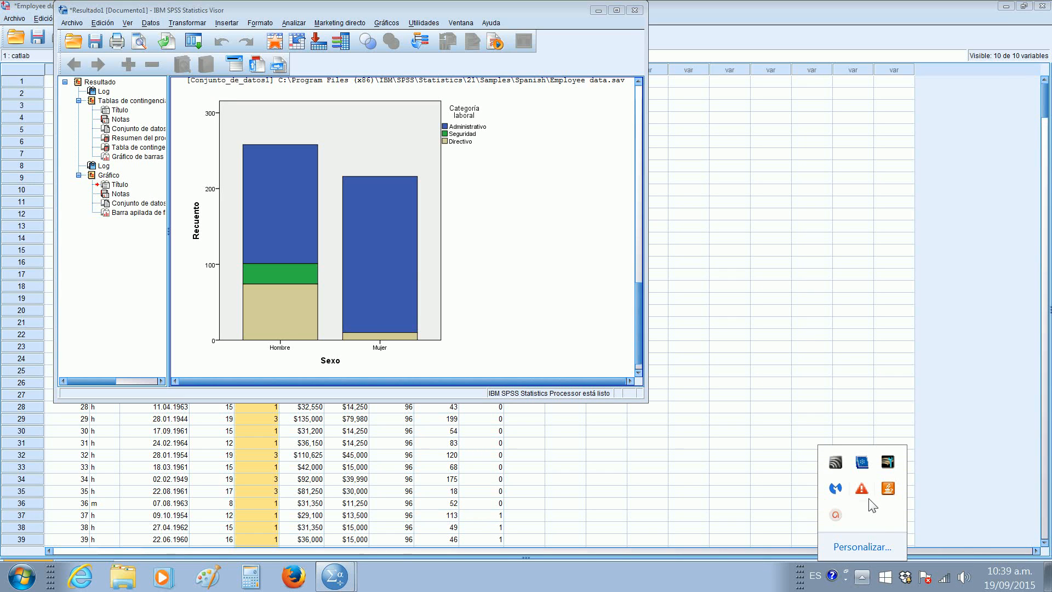
left_click(835, 515)
left_click(998, 569)
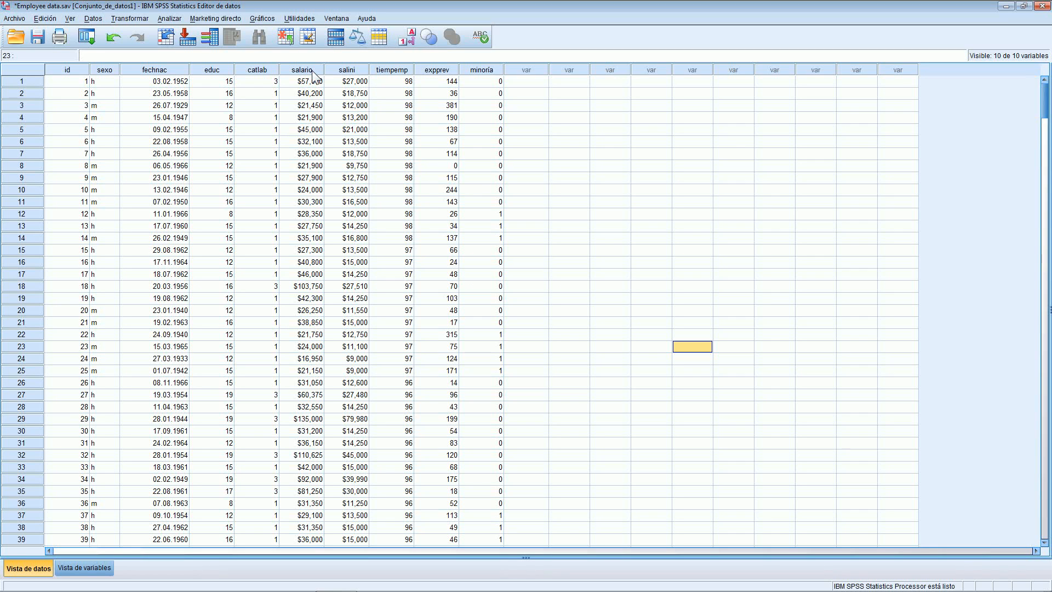
Set up a frequencies analysis of the employee data with Salario actual [salario] as the variable.
left_click(170, 19)
mouse_move(206, 48)
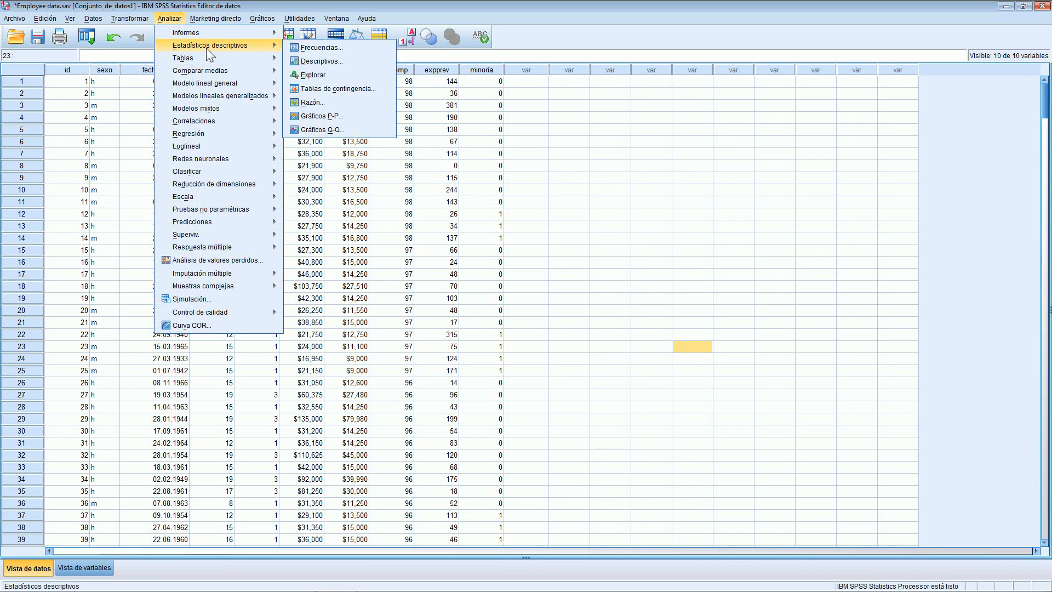
left_click(317, 47)
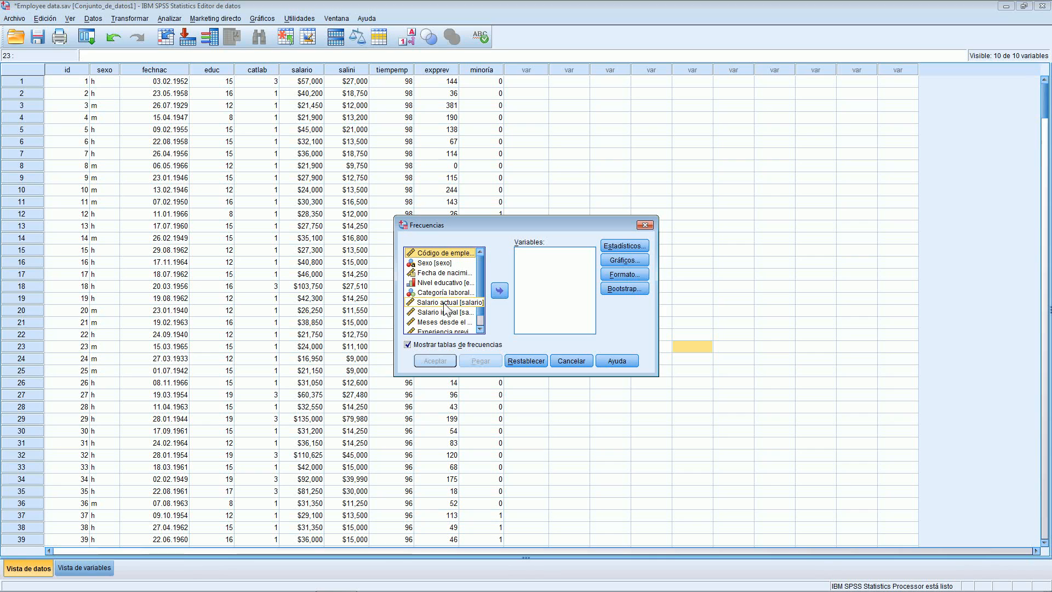
left_click(445, 303)
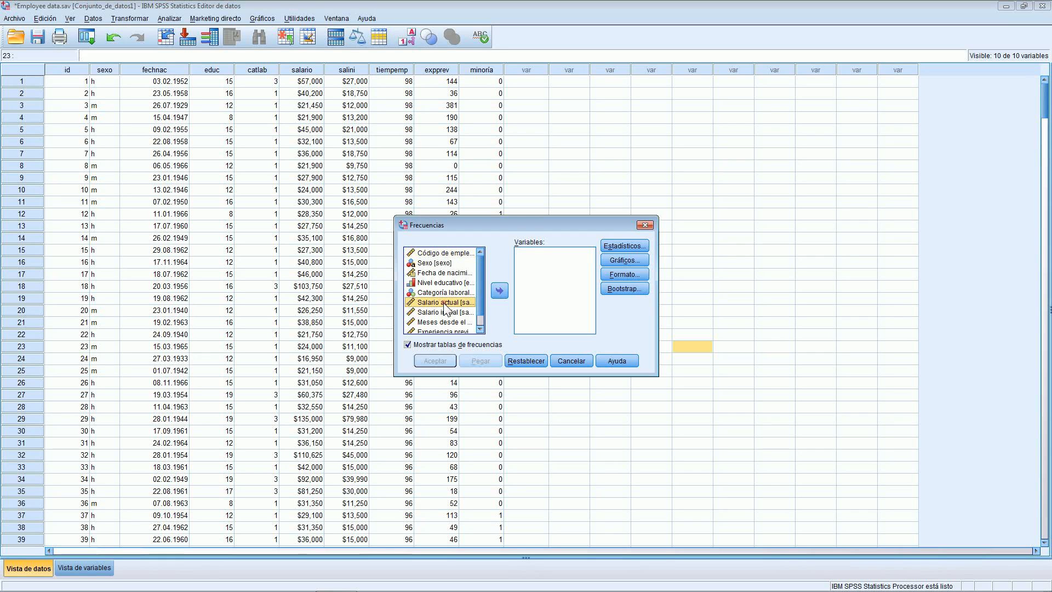
left_click(498, 291)
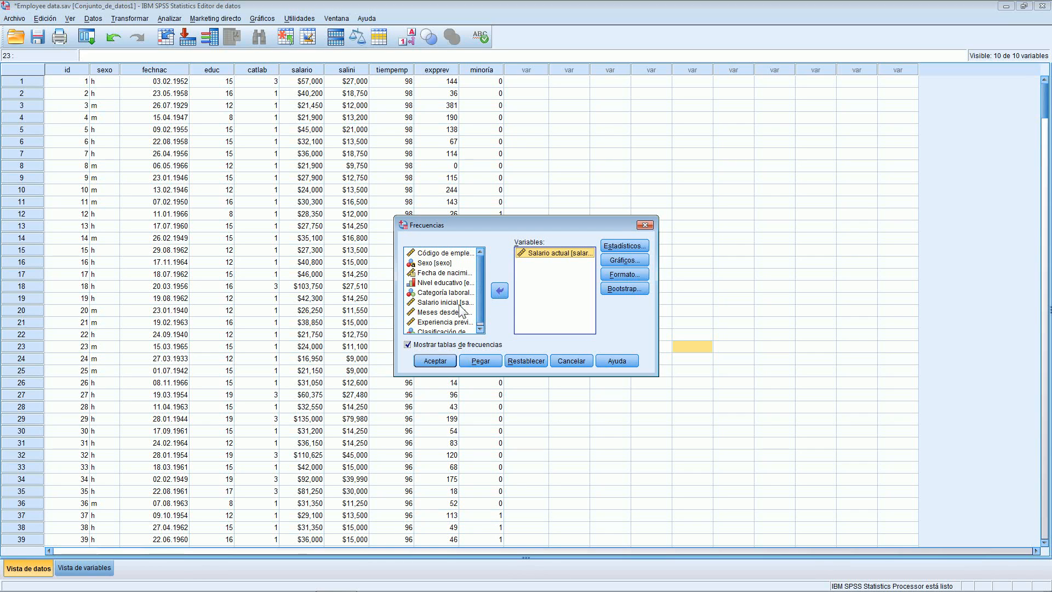
Request Cuartiles, Media, Mediana, Moda, Desviación típica, Mínimo and Máximo as the statistics for the frequencies analysis.
left_click(613, 246)
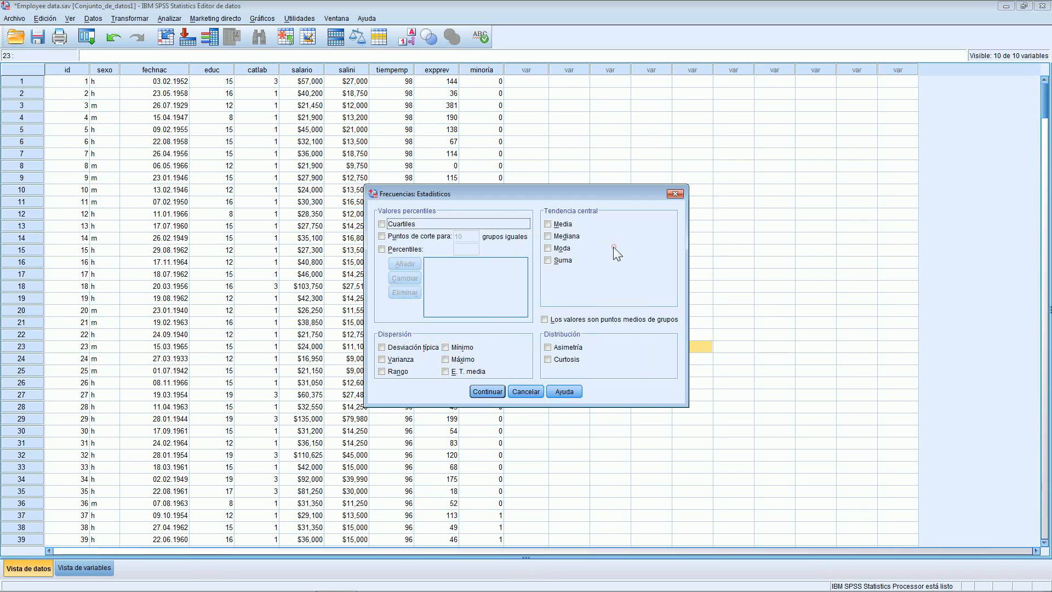
left_click(381, 225)
left_click(546, 224)
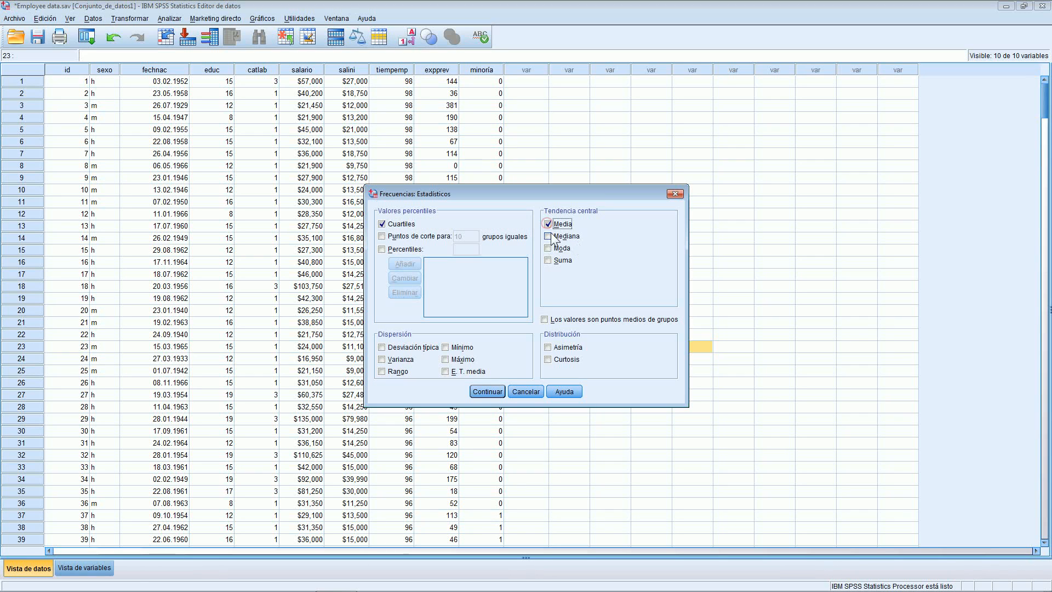
left_click(548, 237)
left_click(548, 249)
left_click(396, 348)
left_click(451, 348)
left_click(455, 359)
left_click(486, 391)
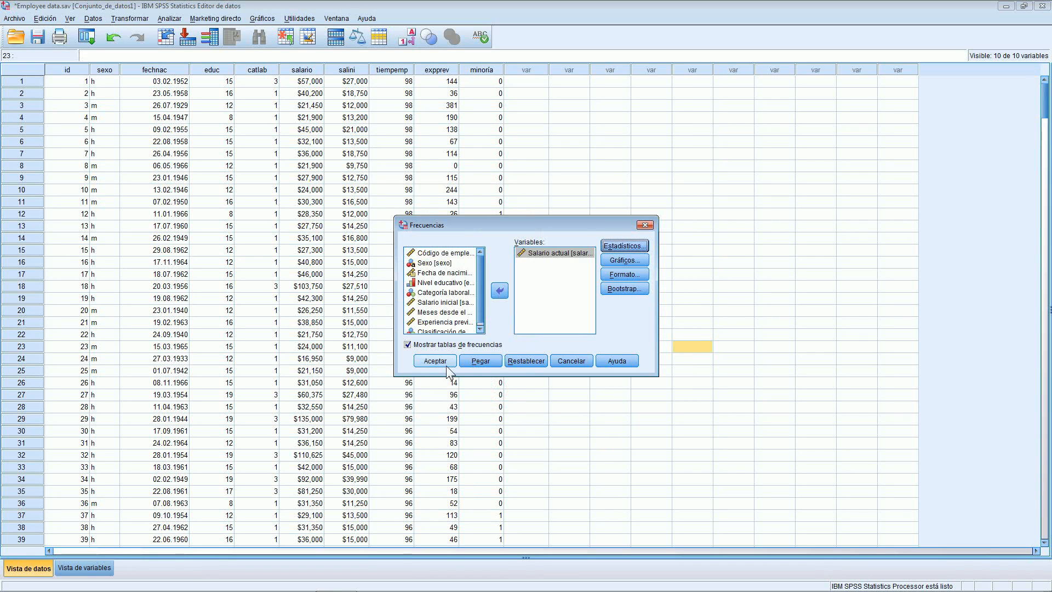
Run the frequencies analysis without frequency tables and review the resulting Salario actual statistics, including the quartiles.
left_click(407, 344)
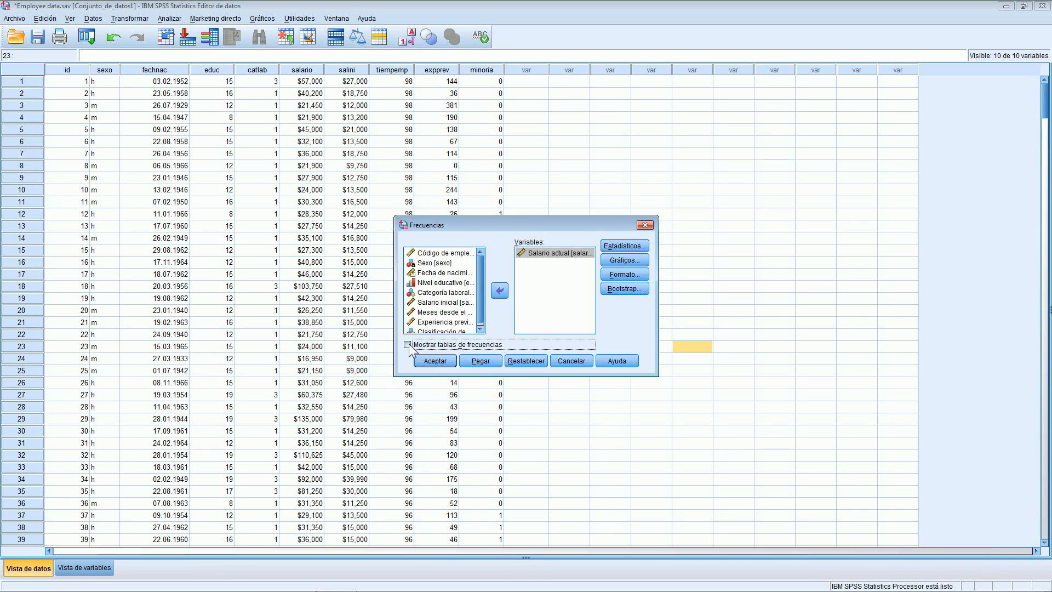
left_click(435, 361)
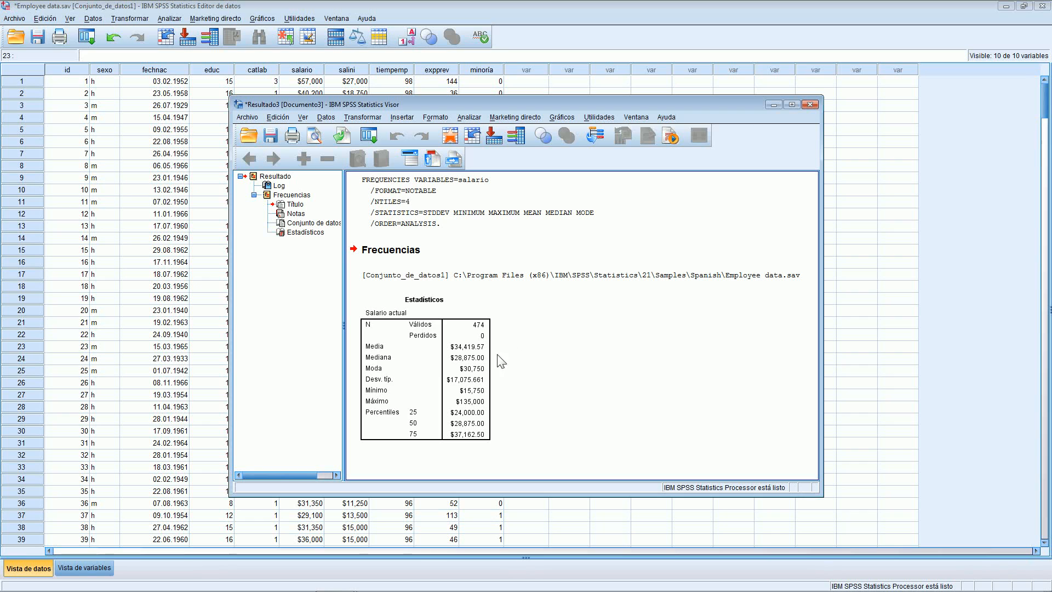
left_click(430, 390)
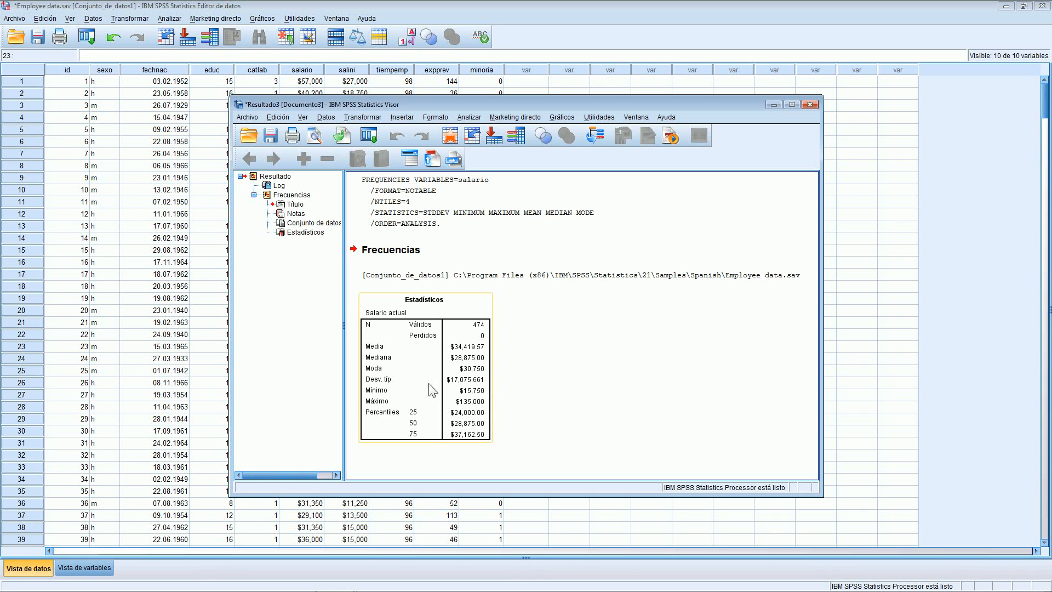
left_click(500, 380)
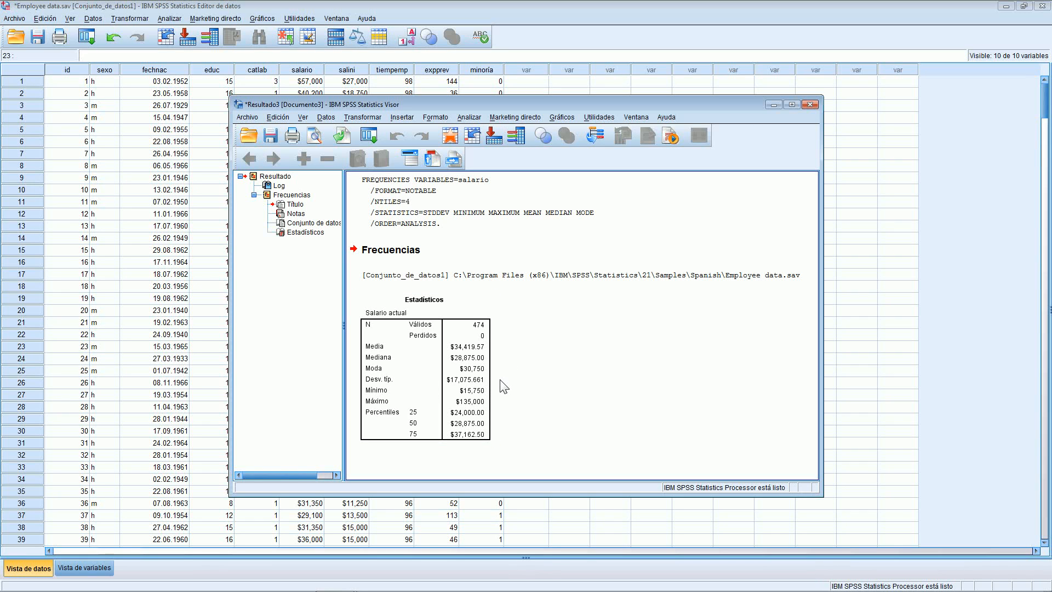
left_click(496, 390)
left_click(500, 394)
left_click(479, 419)
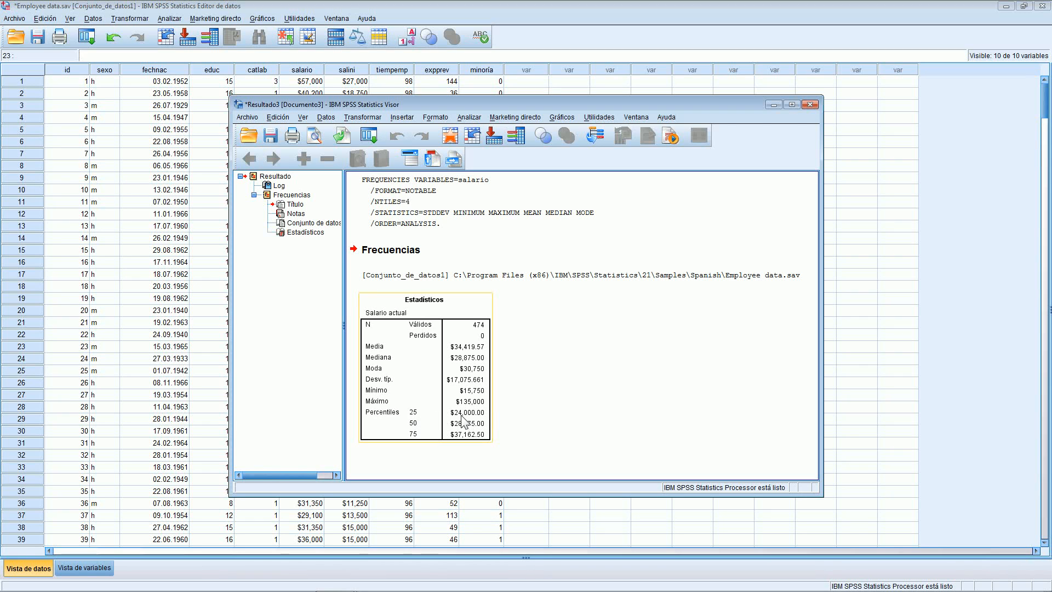
left_click(540, 422)
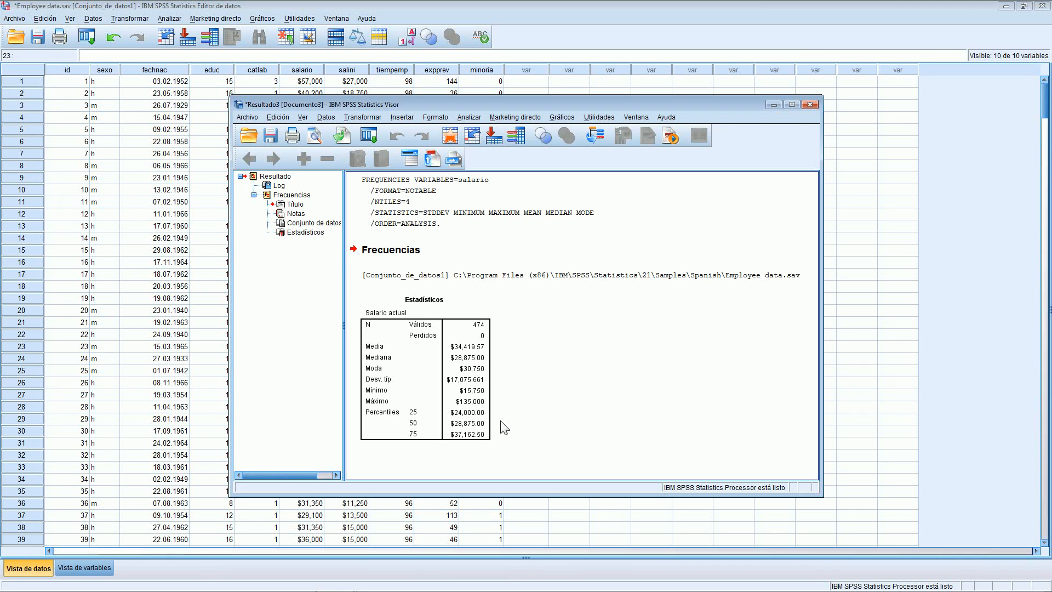
left_click(774, 104)
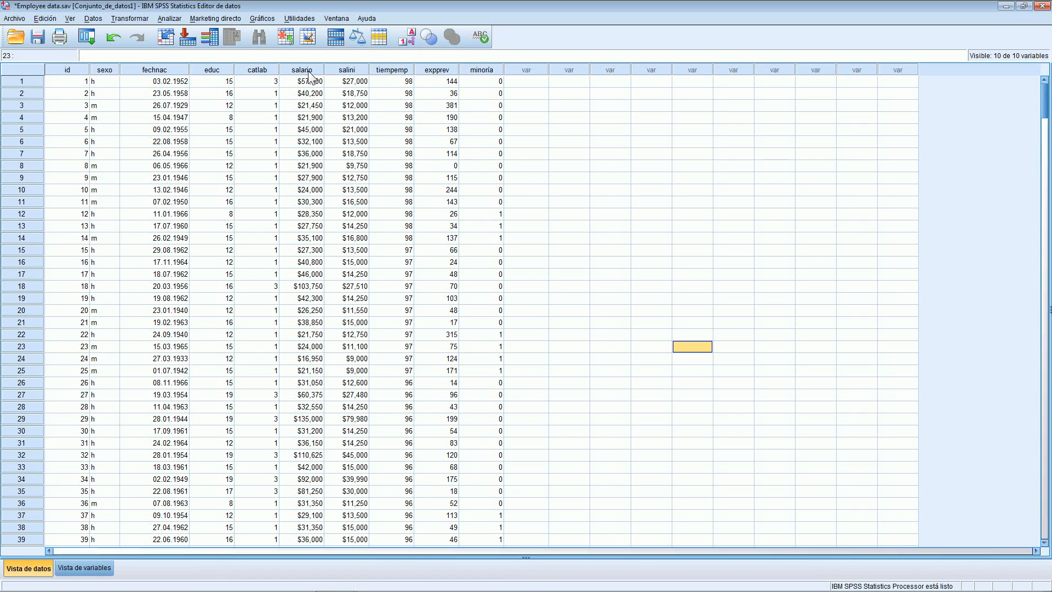
Set up a recode of Salario actual [salario] into a different output variable named salariobajo.
left_click(136, 20)
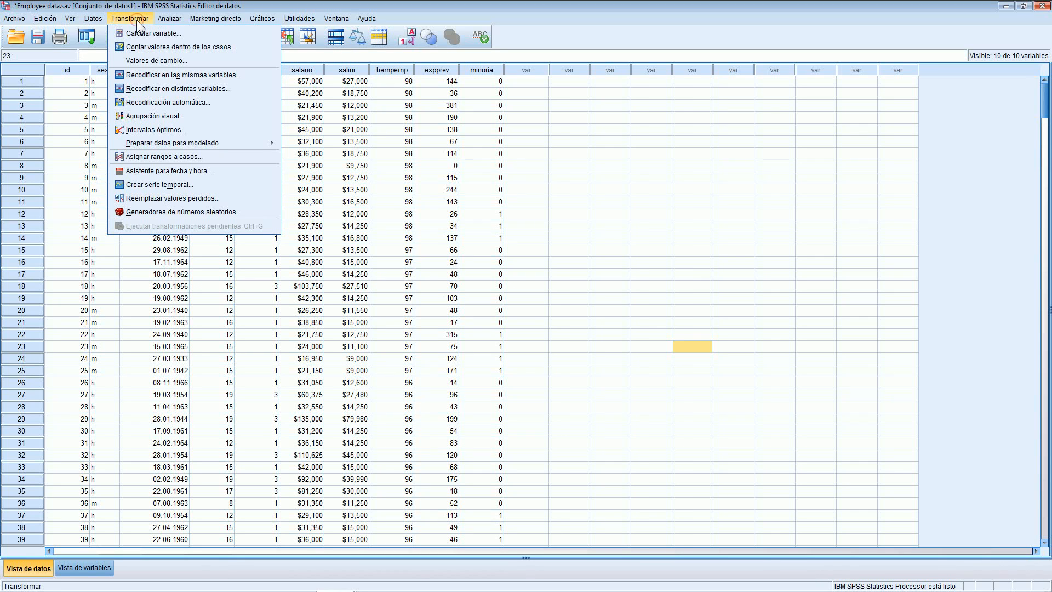
left_click(155, 90)
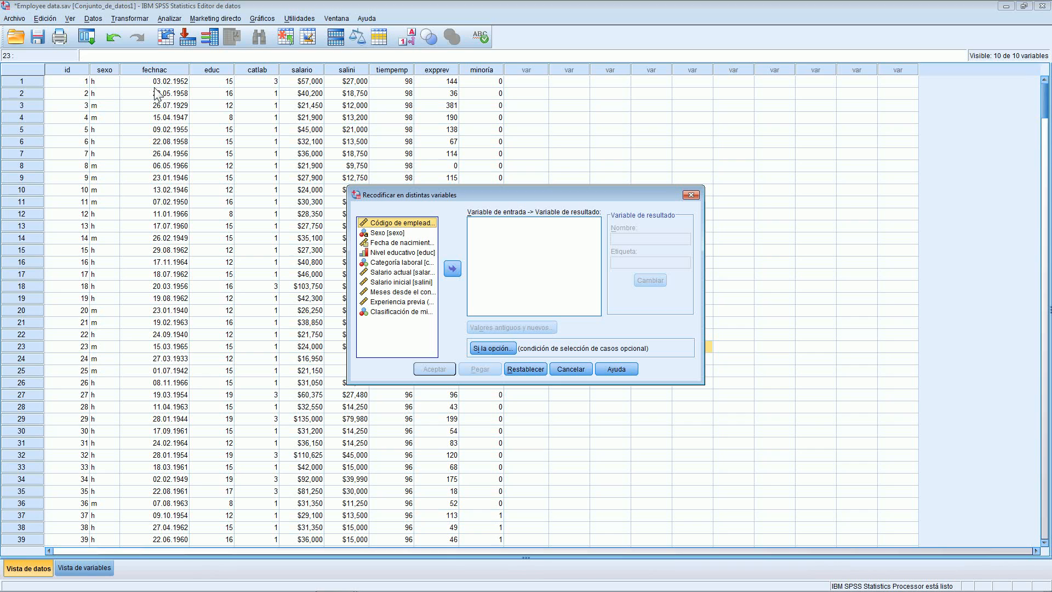
left_click(400, 273)
left_click(452, 269)
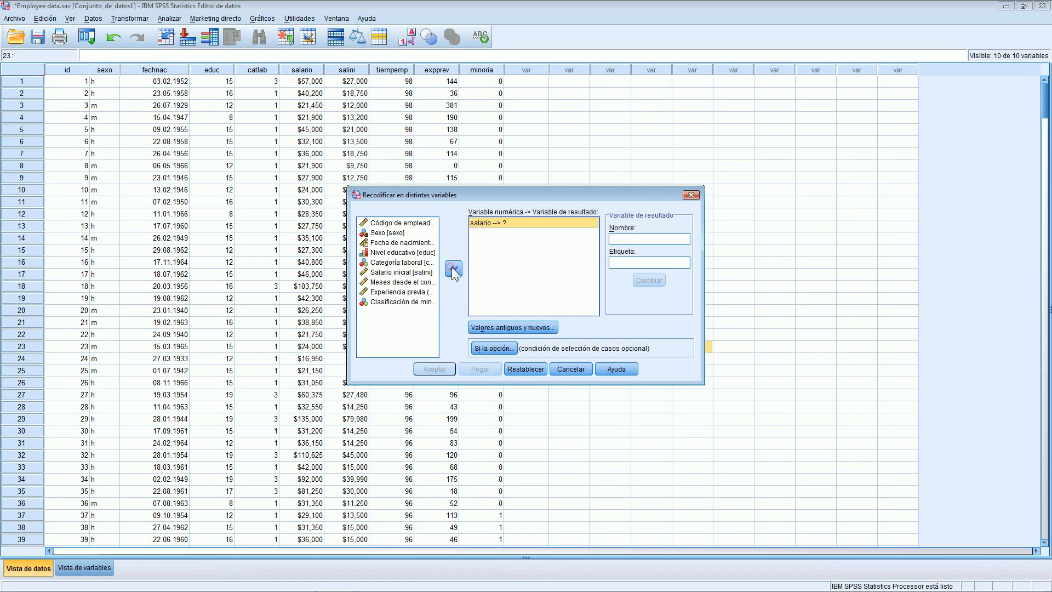
left_click(644, 239)
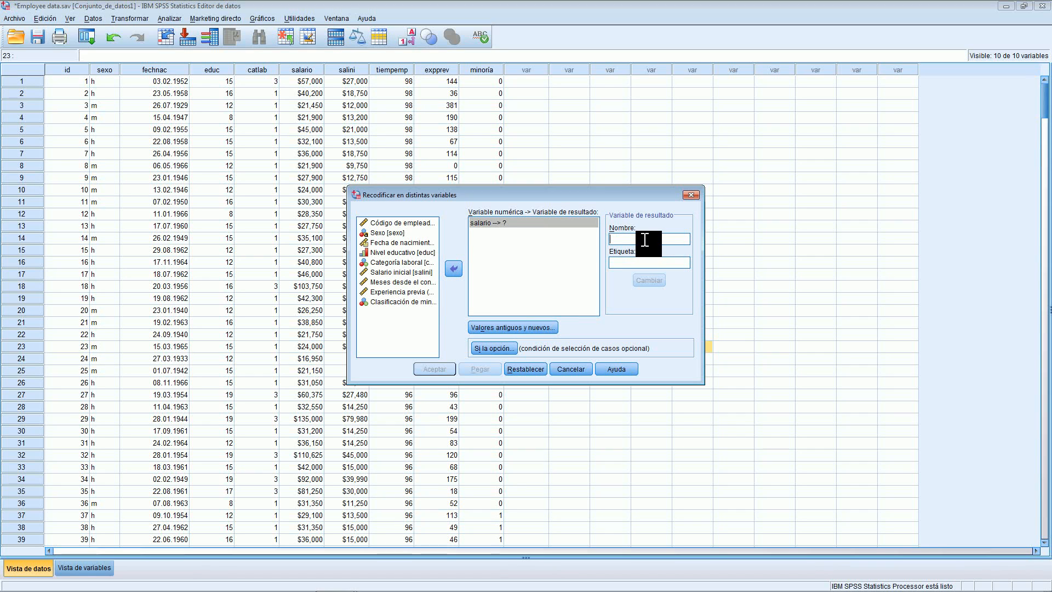
type("sala")
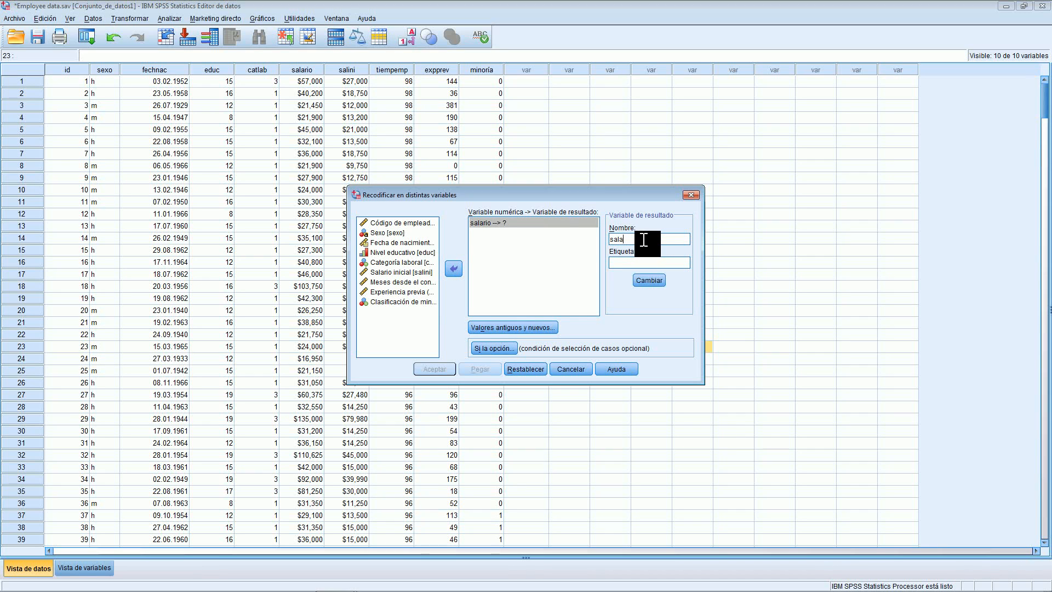
type("riobajo")
left_click(650, 281)
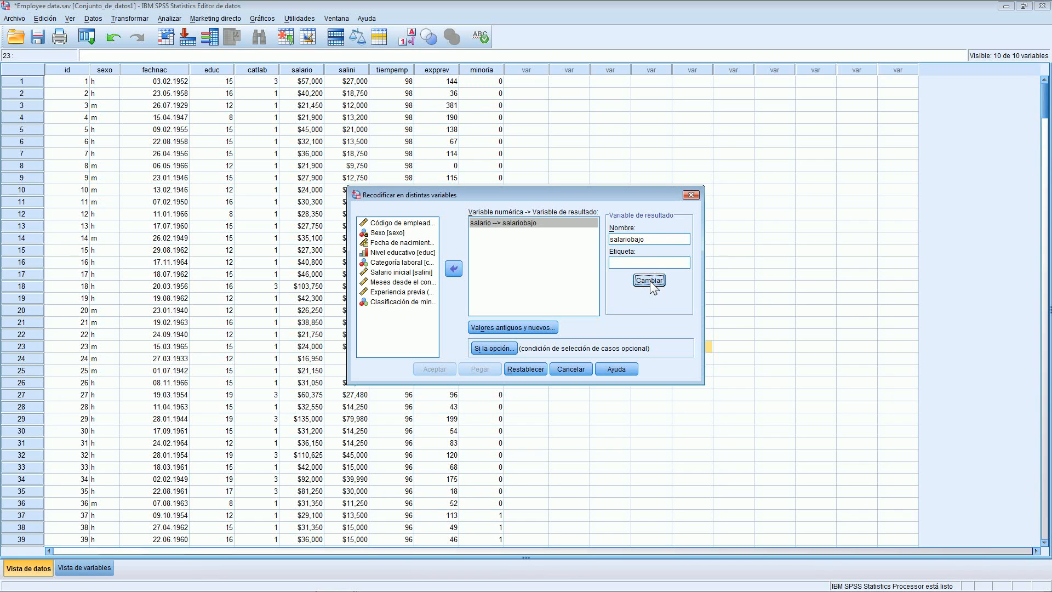
Add a recode rule that maps old salary values in the range 0 to 24000 to the new value 1.
left_click(538, 327)
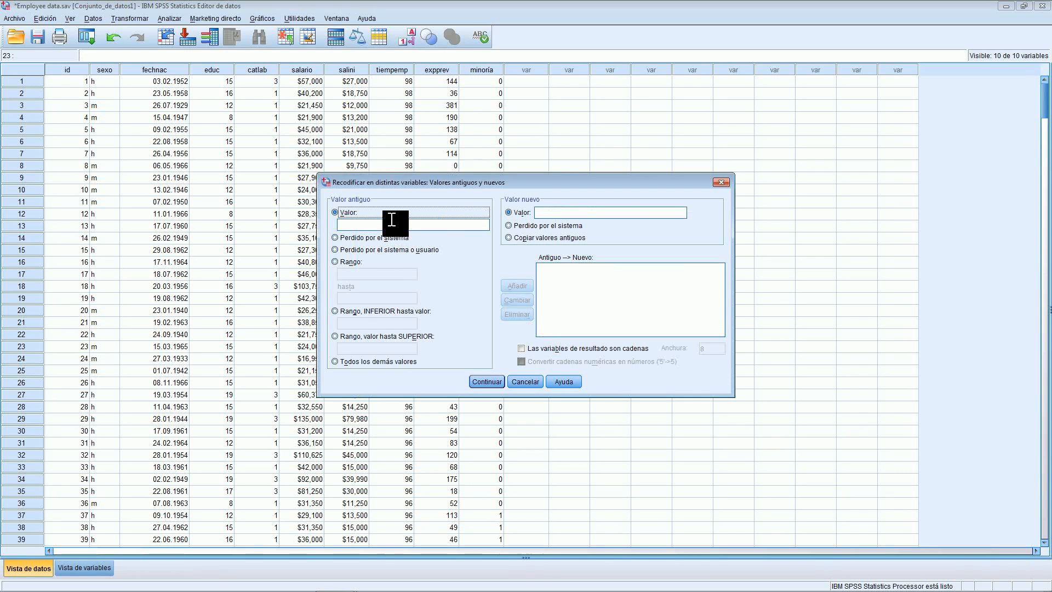
left_click(335, 262)
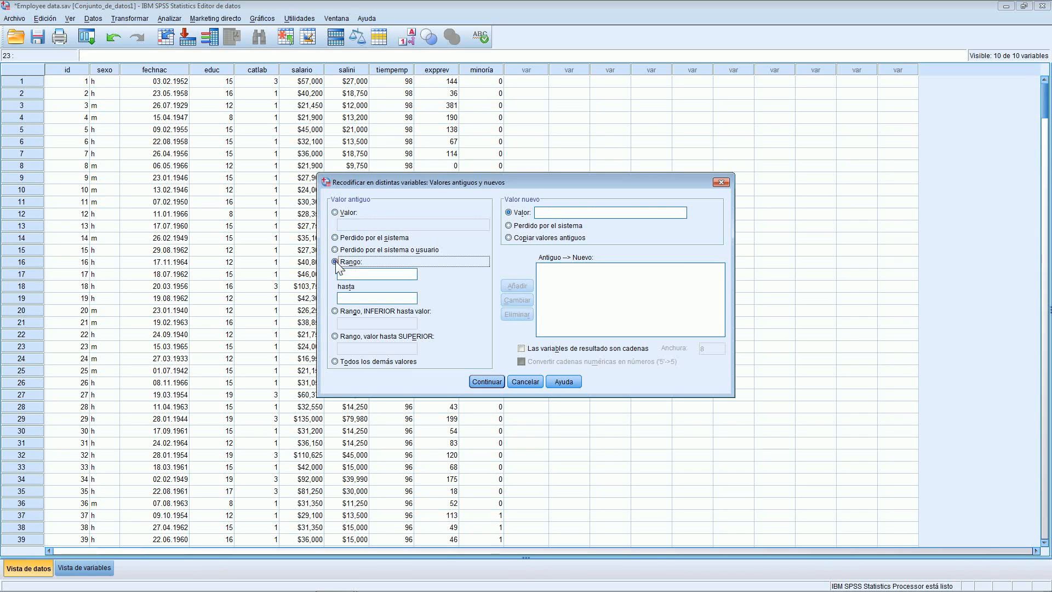
left_click(380, 273)
type("0")
left_click(377, 298)
type("2400")
type("1")
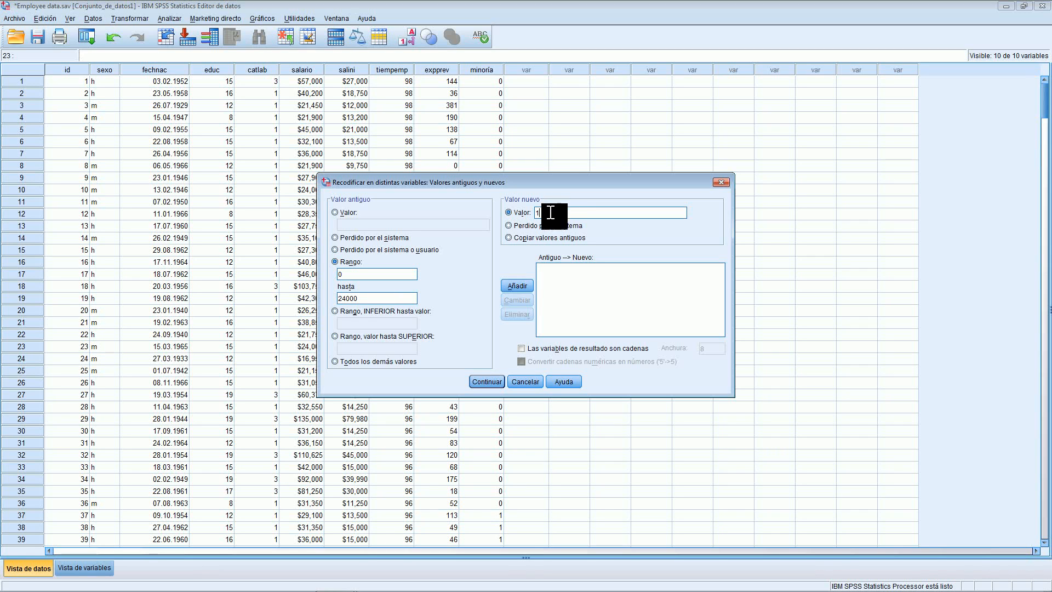
left_click(525, 291)
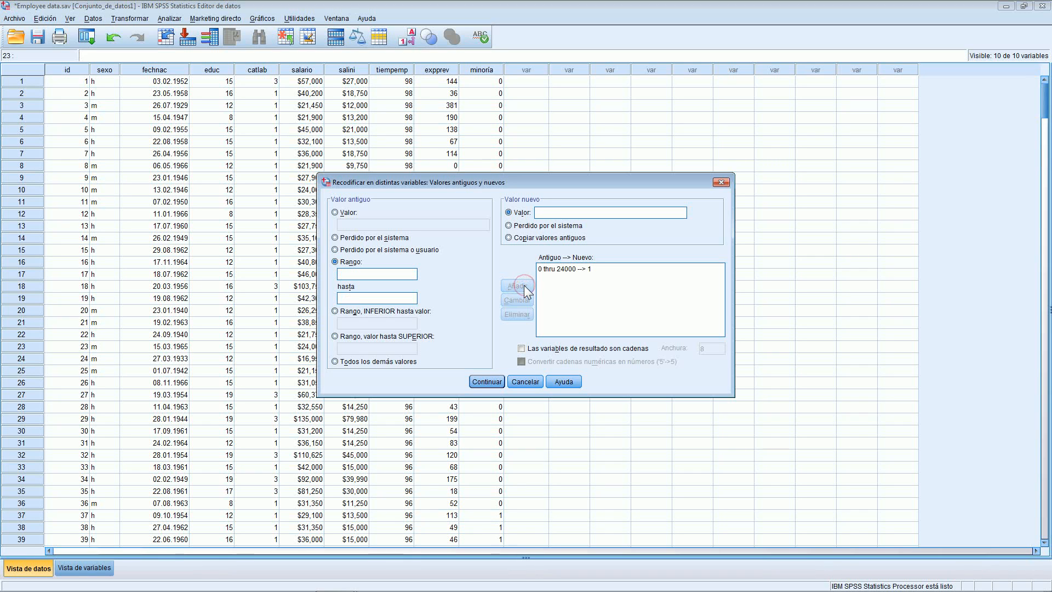
Map all other old values to 2, run the recode into salariobajo and return to the data editor.
left_click(335, 361)
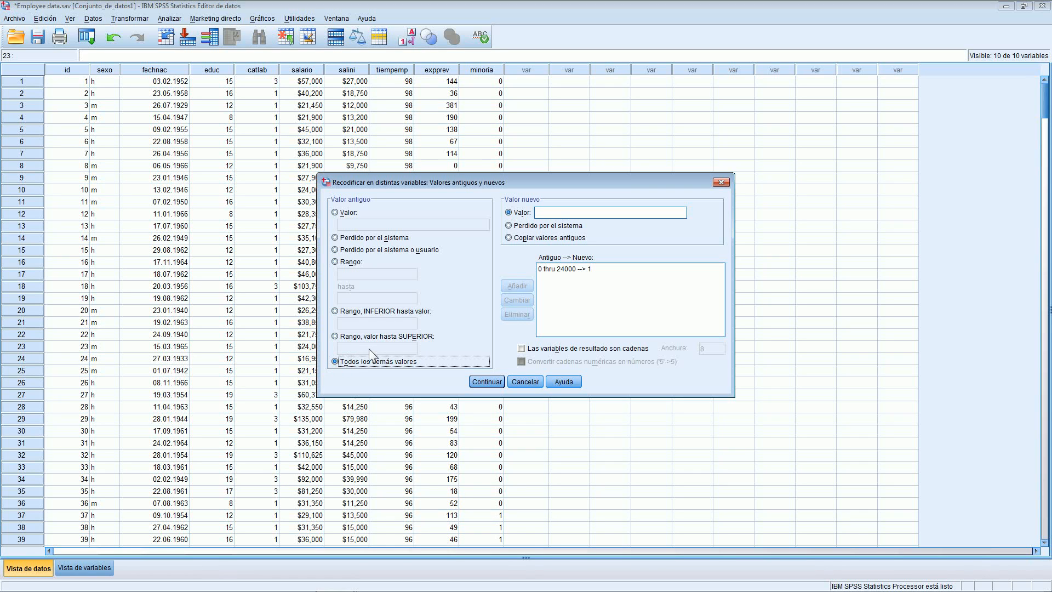
left_click(562, 215)
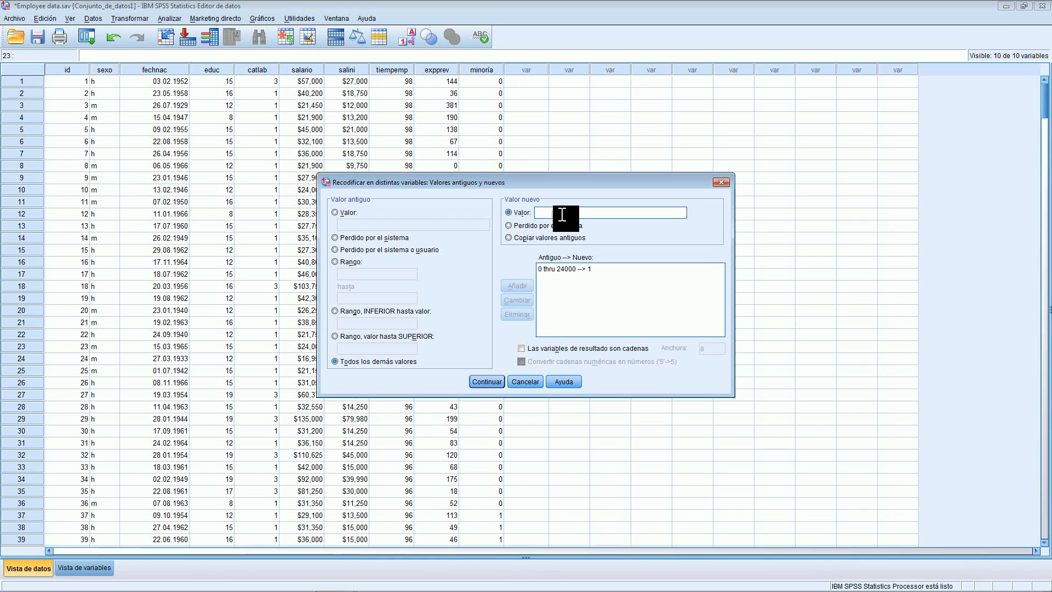
type("2")
left_click(516, 286)
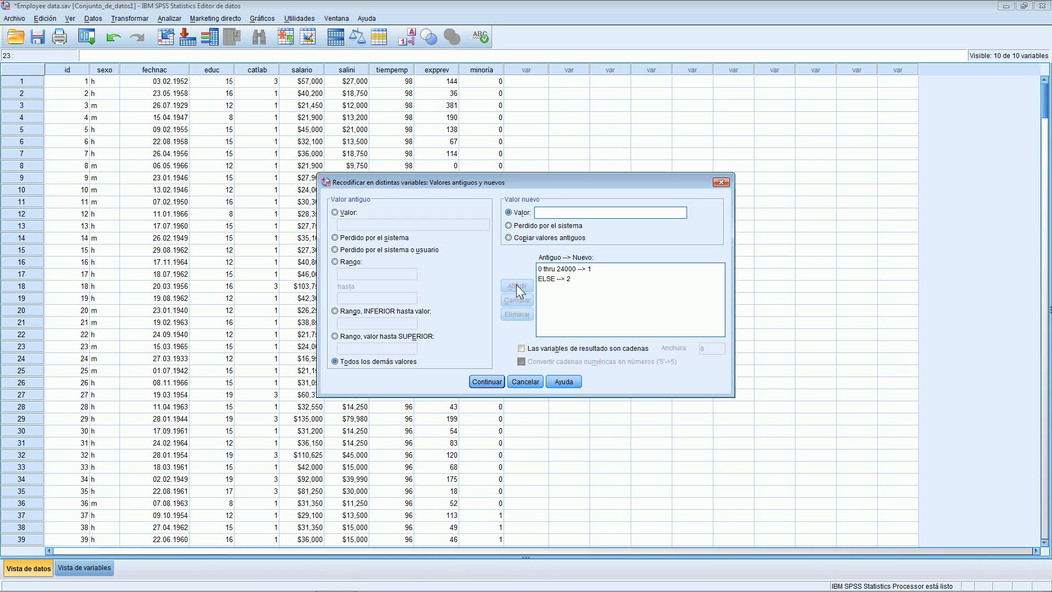
left_click(486, 382)
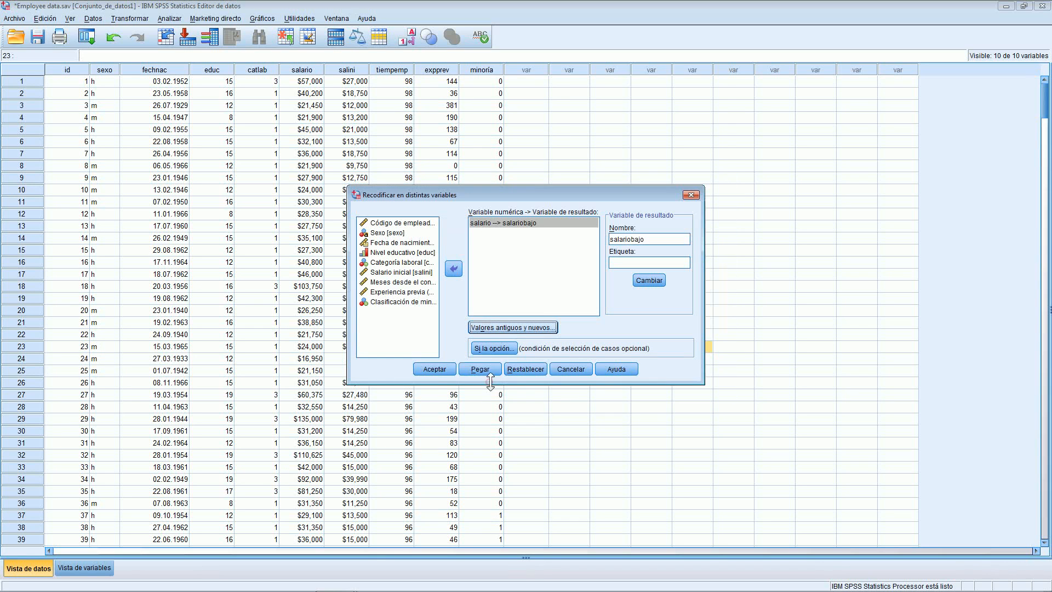
left_click(433, 370)
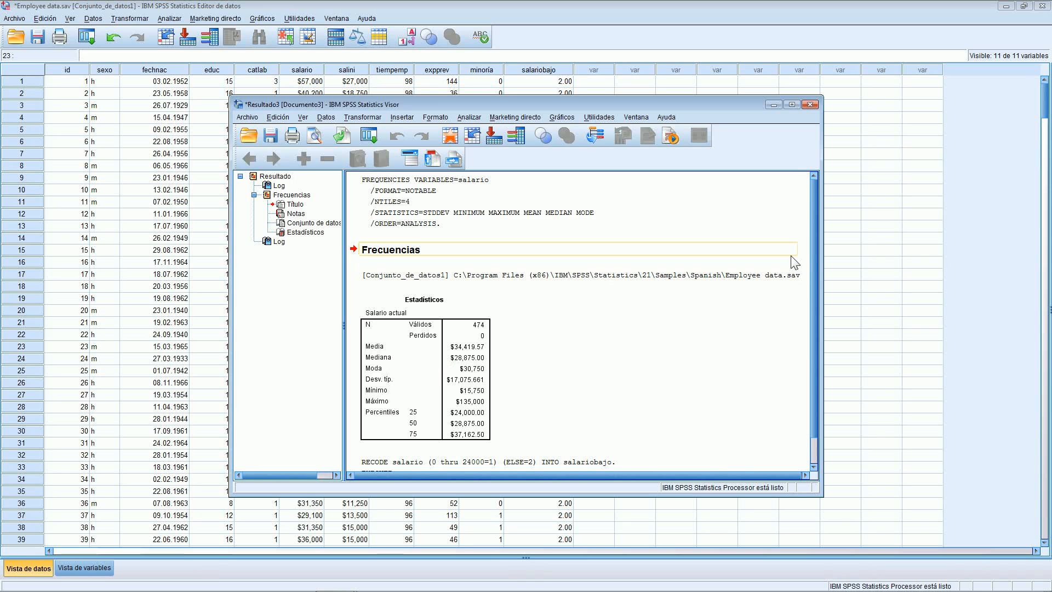
left_click(772, 105)
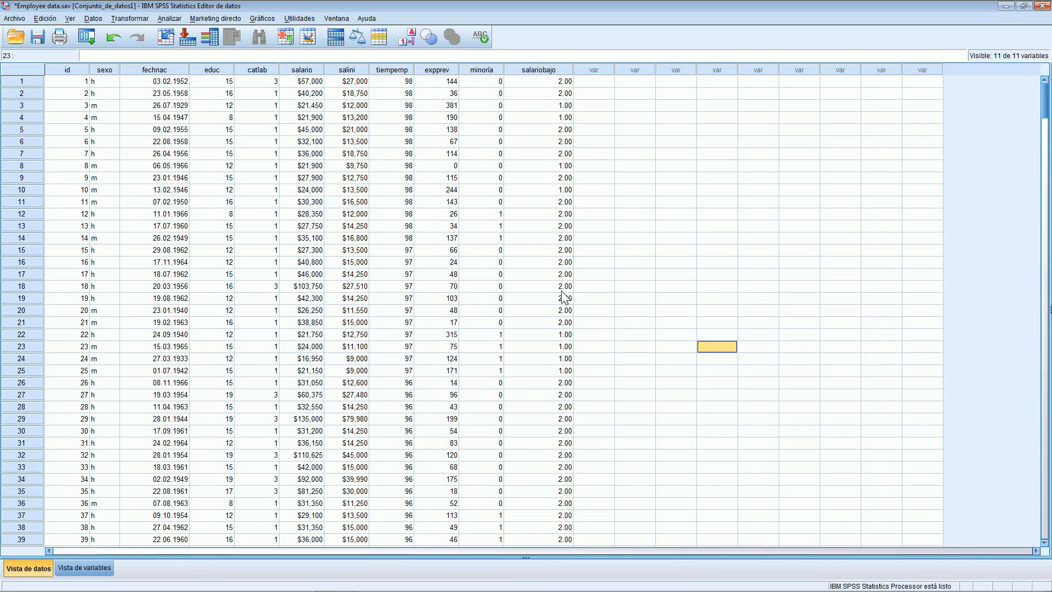
Set the salariobajo variable to 0 decimals and give it the label "Salario dicotómico".
double_click(541, 73)
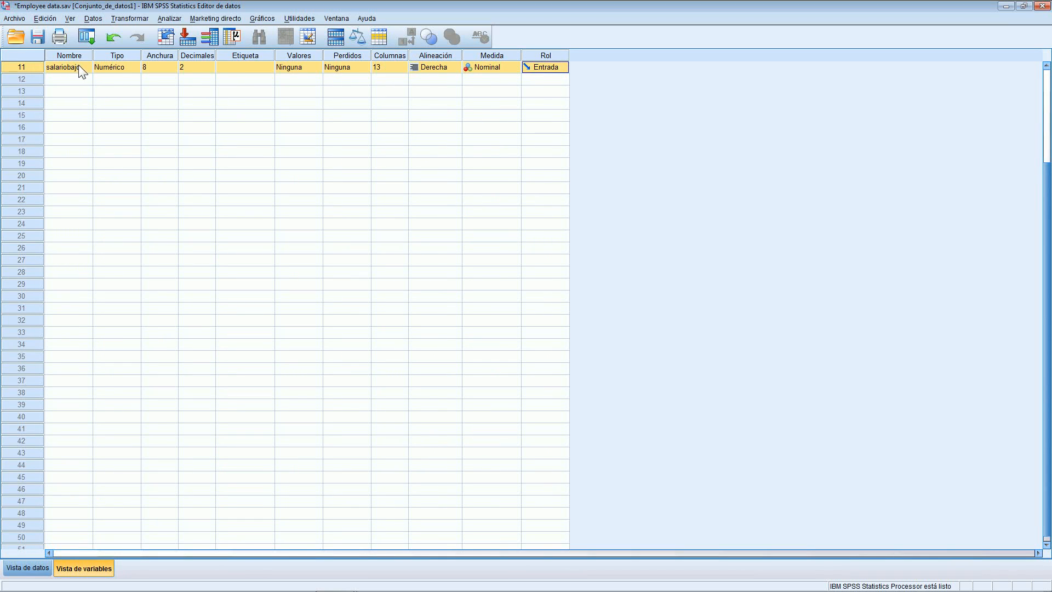
left_click(209, 73)
double_click(210, 70)
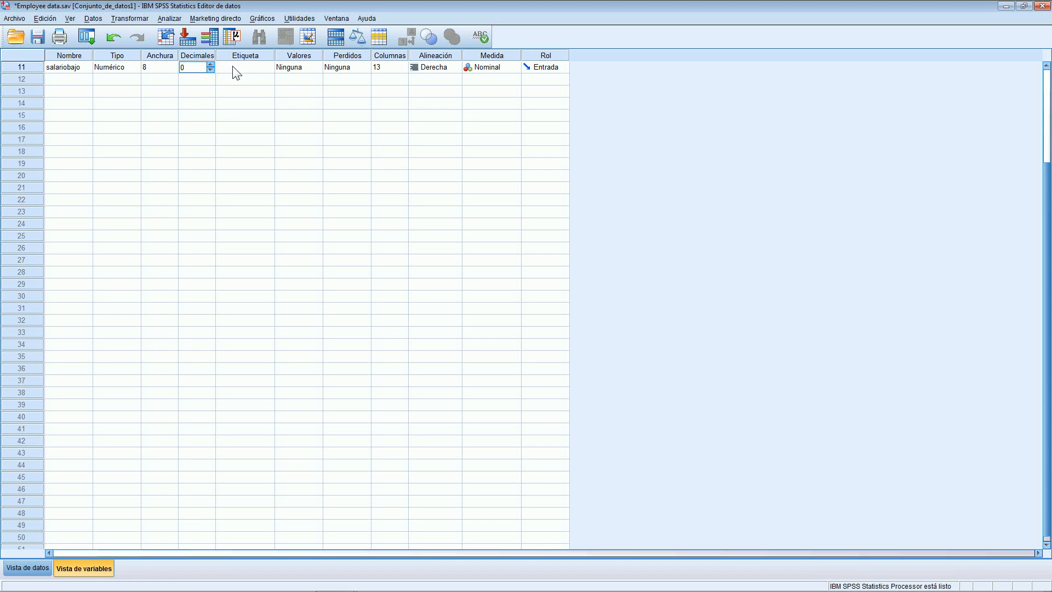
left_click(235, 68)
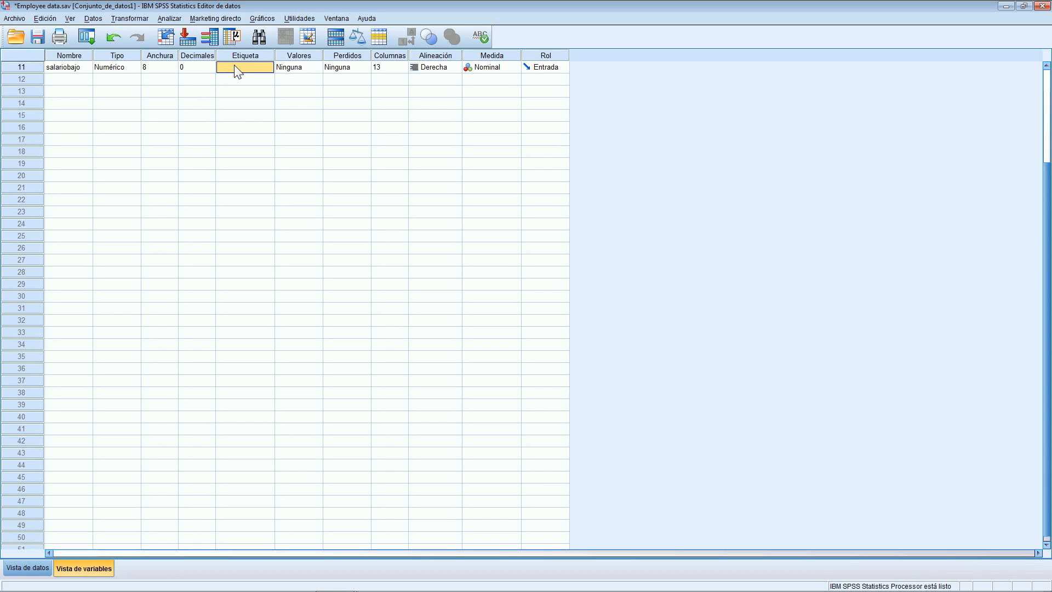
type("Salario dicotóm")
Add the value label "Salario bajo" for value 1 of the salariobajo variable.
left_click(313, 69)
left_click(317, 68)
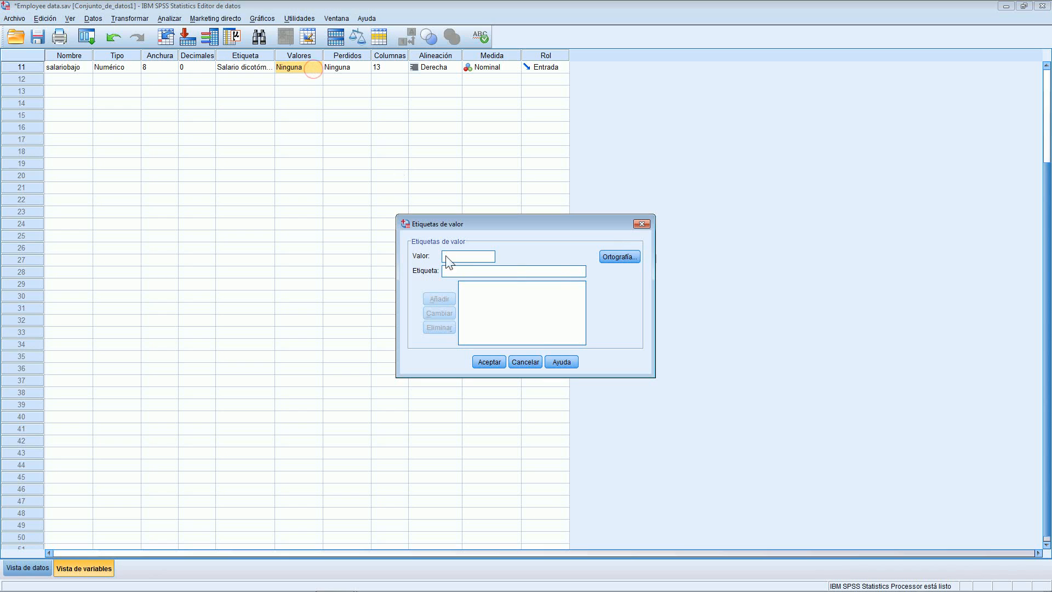
type("1")
left_click(477, 271)
type("Salari")
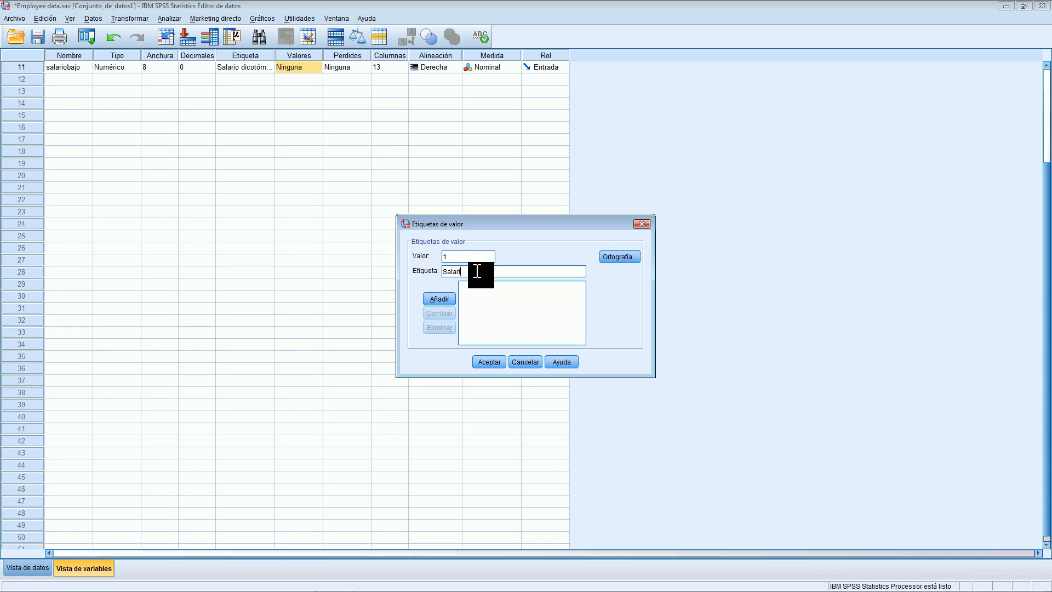
type("o bajo")
left_click(439, 299)
Add the label "Salario medio o alto" for value 2 of salariobajo, accept the value labels and return to the data view.
left_click(458, 257)
type("2")
left_click(460, 273)
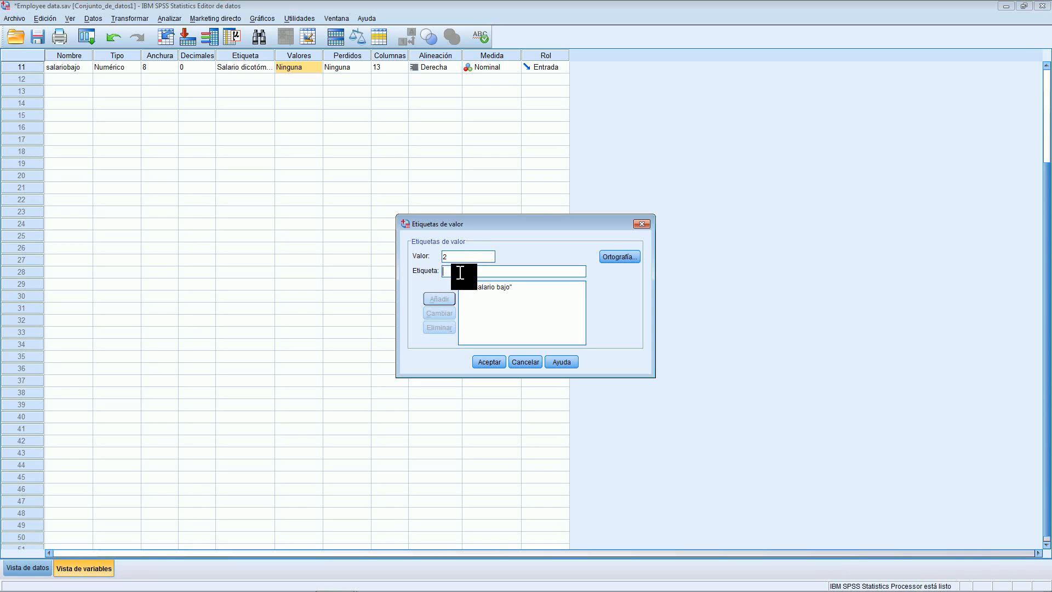
type("Salario medio o alto")
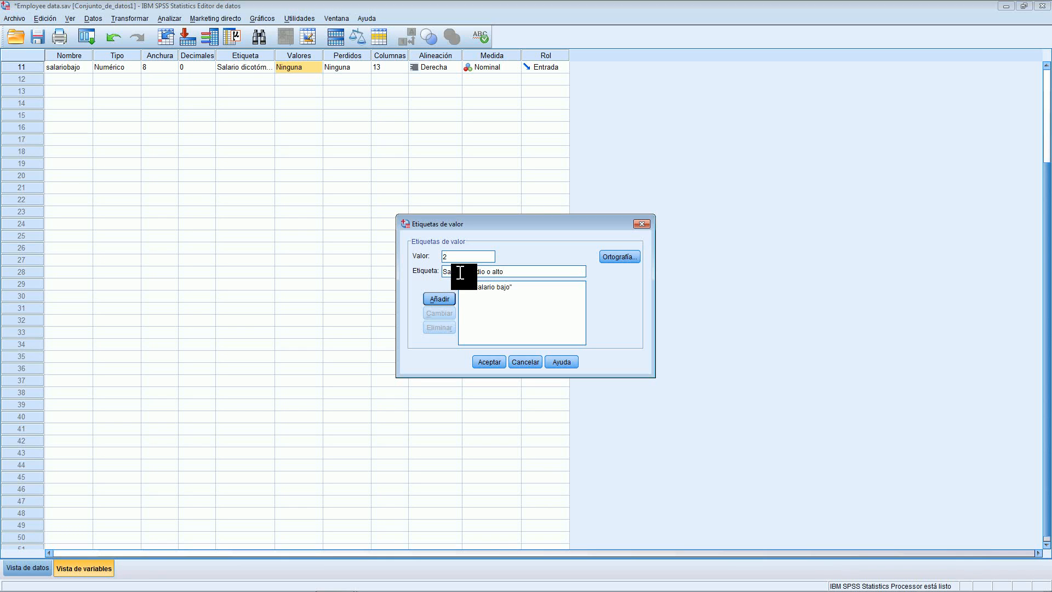
left_click(443, 299)
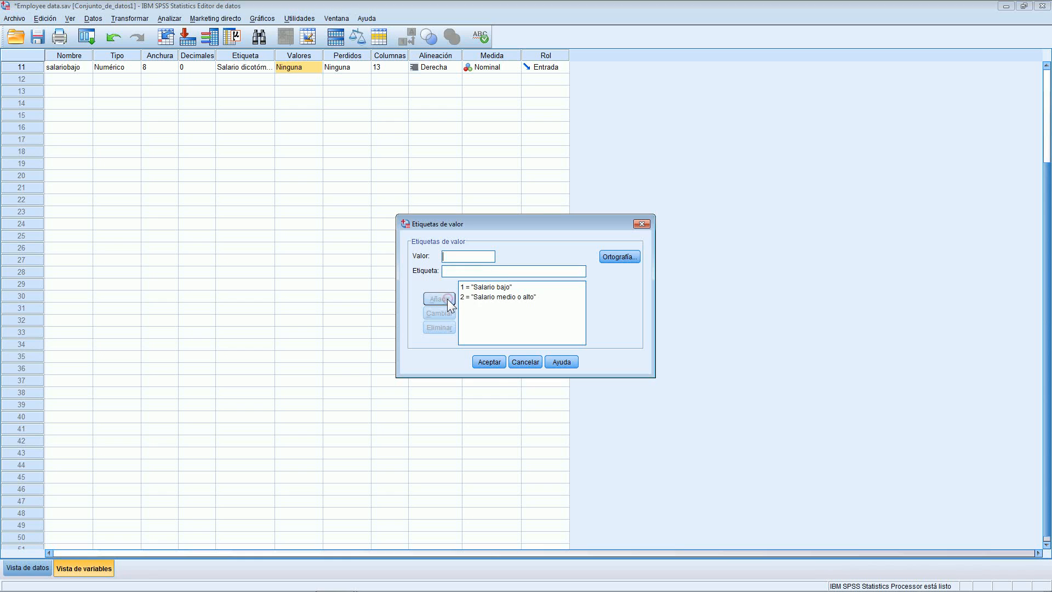
left_click(489, 362)
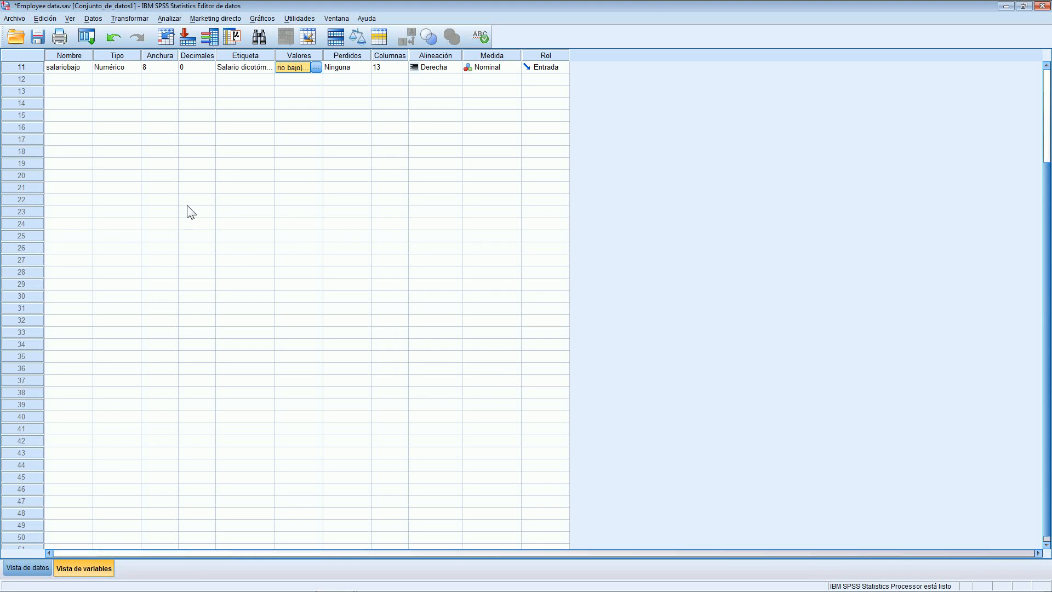
left_click(29, 566)
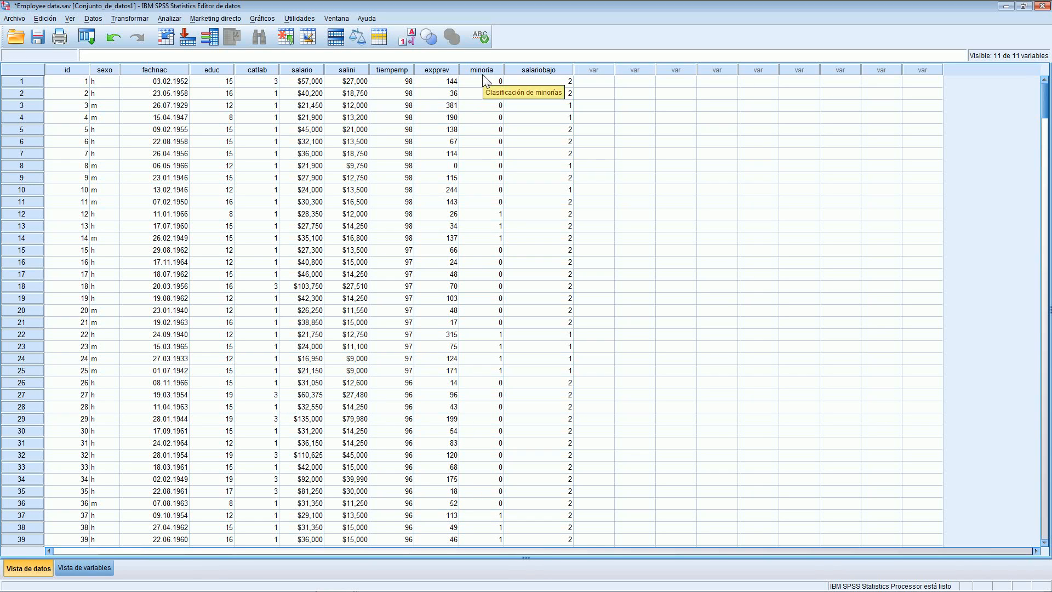
mouse_move(877, 590)
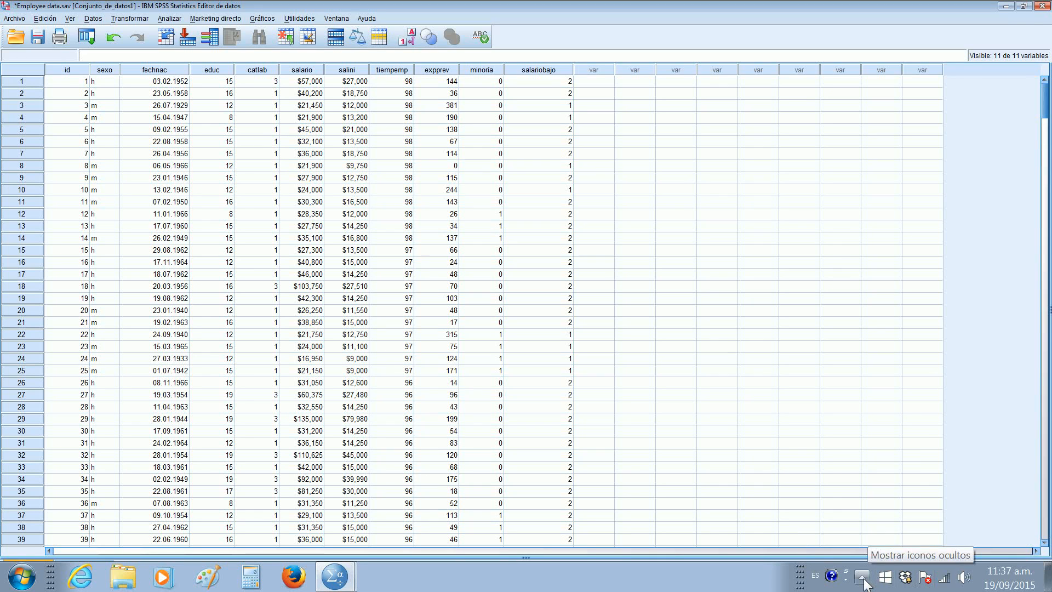
left_click(864, 580)
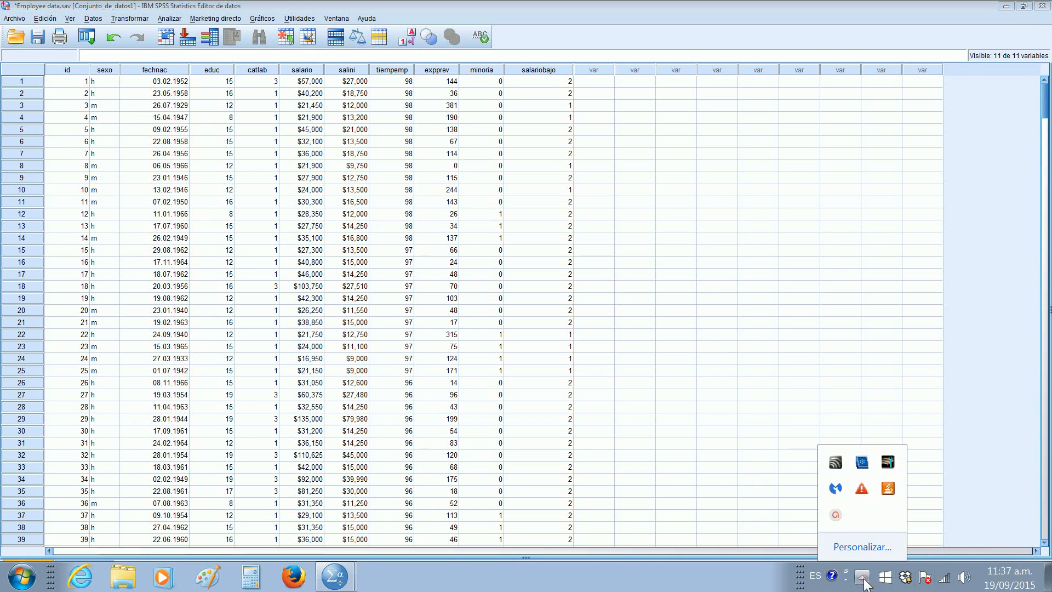
left_click(836, 521)
left_click(999, 575)
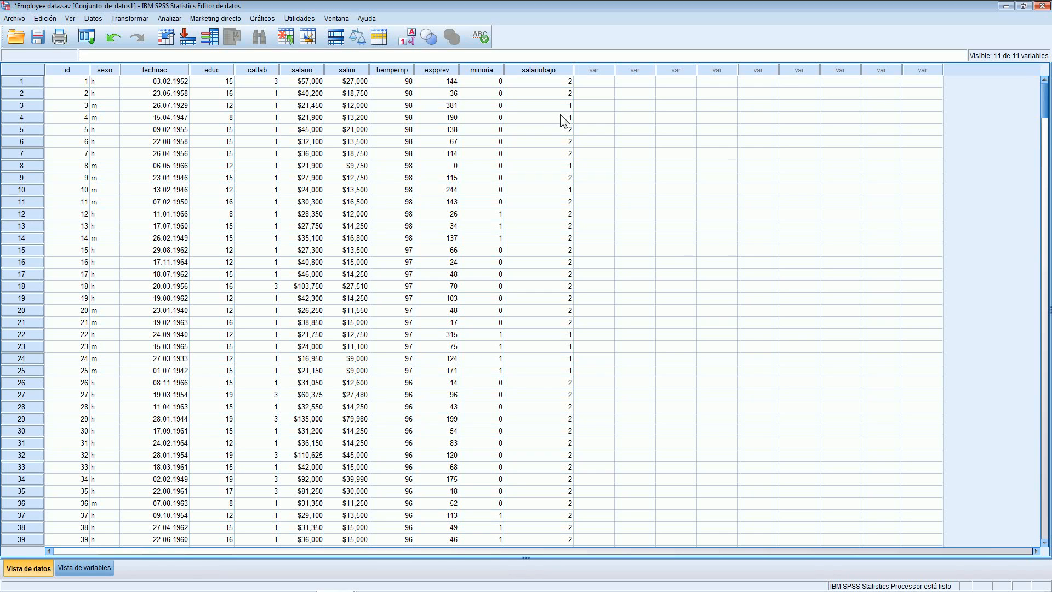
Set up a contingency table with Sexo [sexo] in the rows and Salario dicotómico [salariobajo] in the columns.
left_click(170, 19)
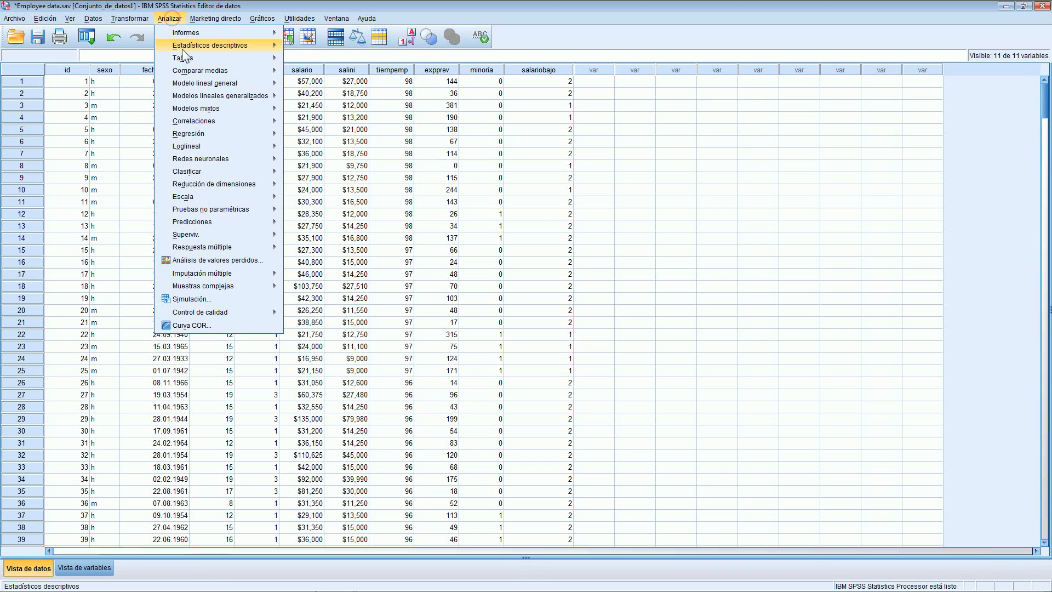
mouse_move(182, 48)
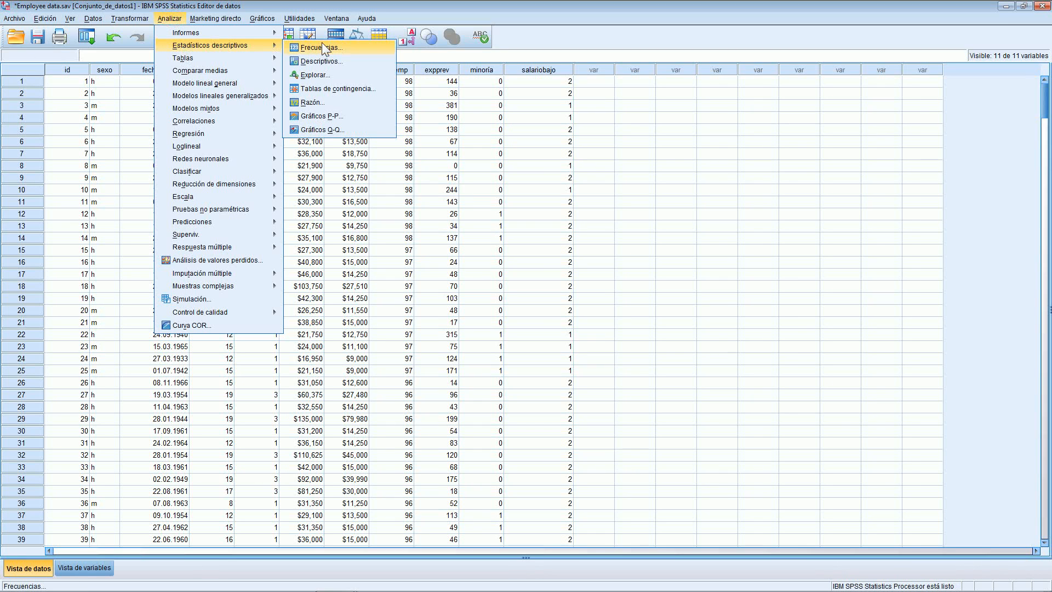
left_click(333, 87)
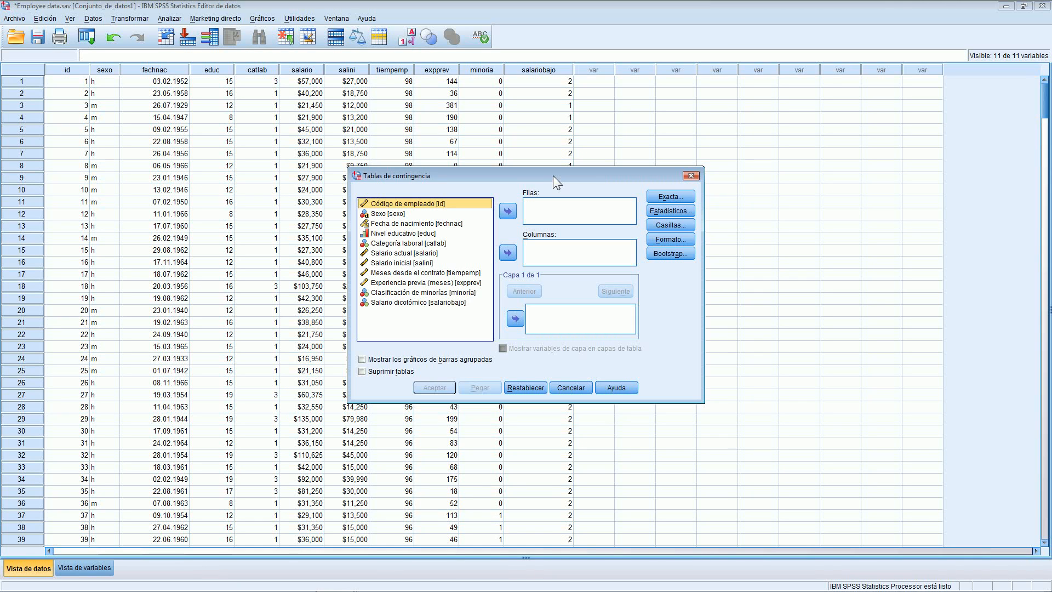
left_click(384, 215)
left_click(507, 213)
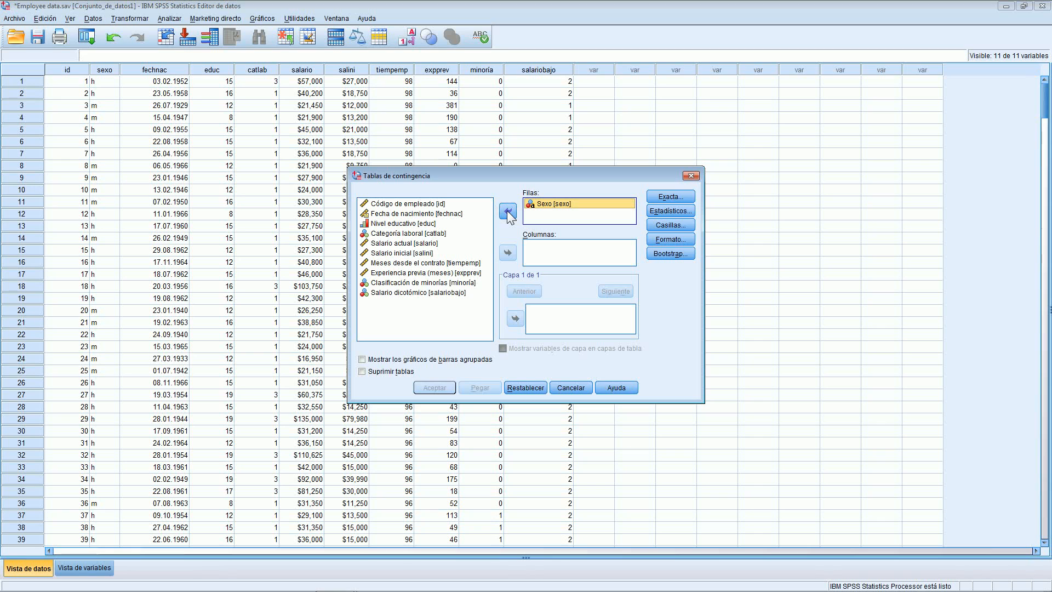
left_click(392, 292)
left_click(507, 253)
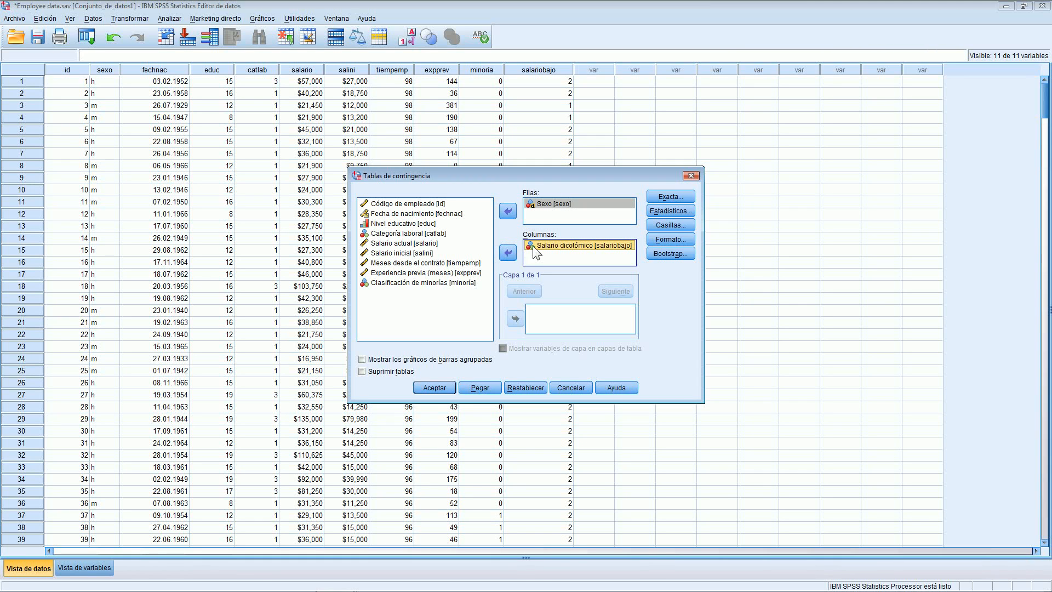
Run the contingency table with Fila percentages in the cells and clustered bar charts shown, and review its output.
left_click(682, 227)
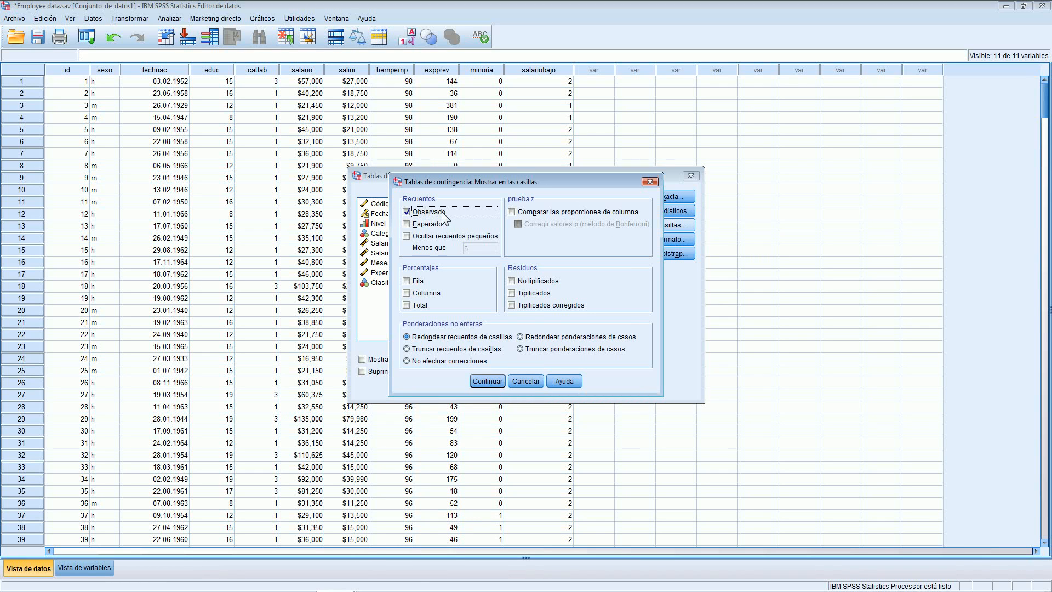
left_click(407, 282)
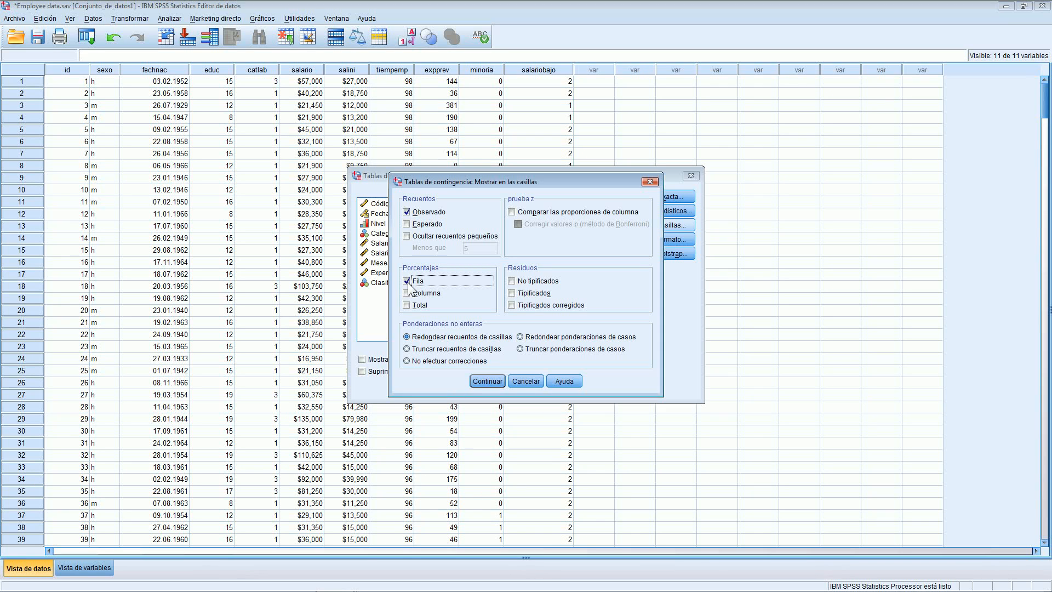
left_click(489, 382)
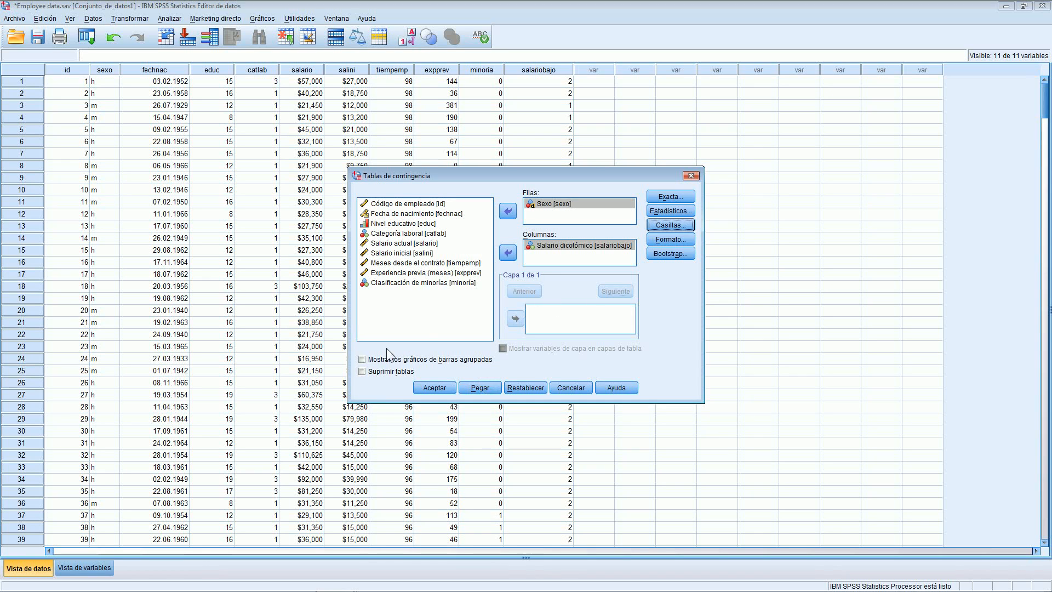
left_click(362, 360)
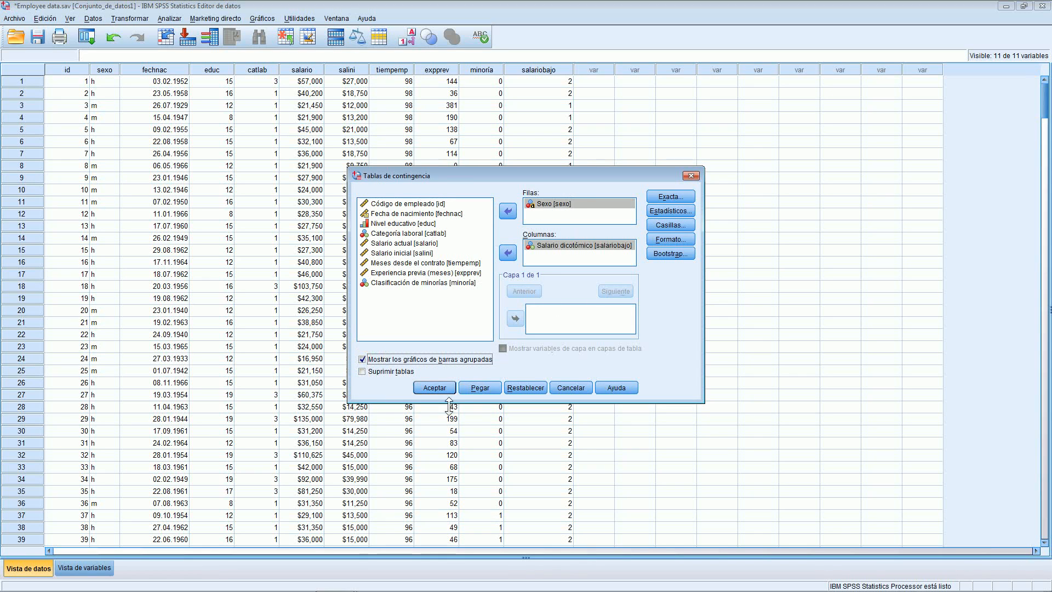
left_click(439, 388)
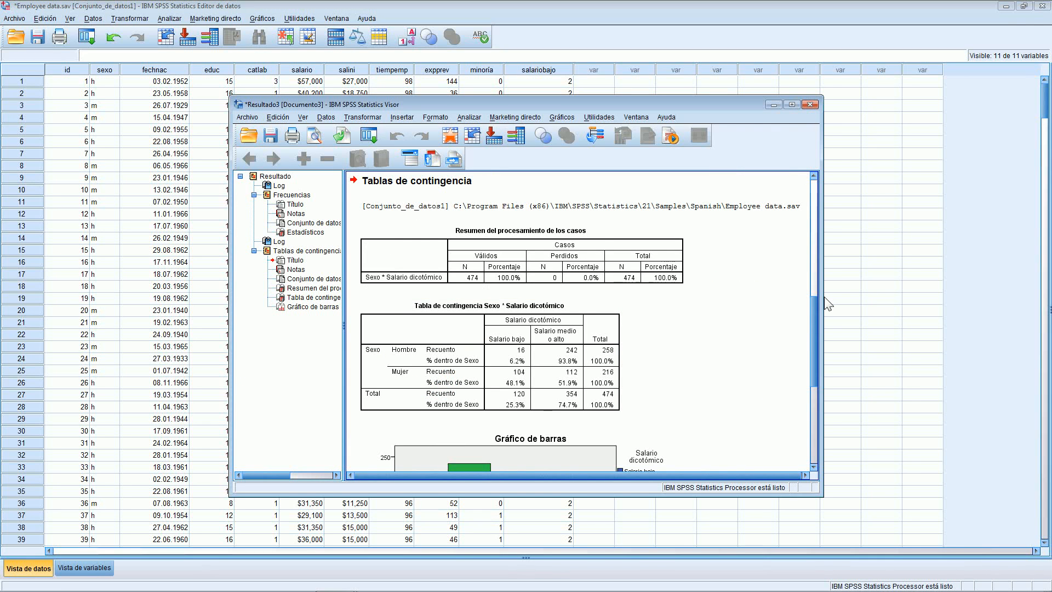
left_click_drag(816, 308, 814, 347)
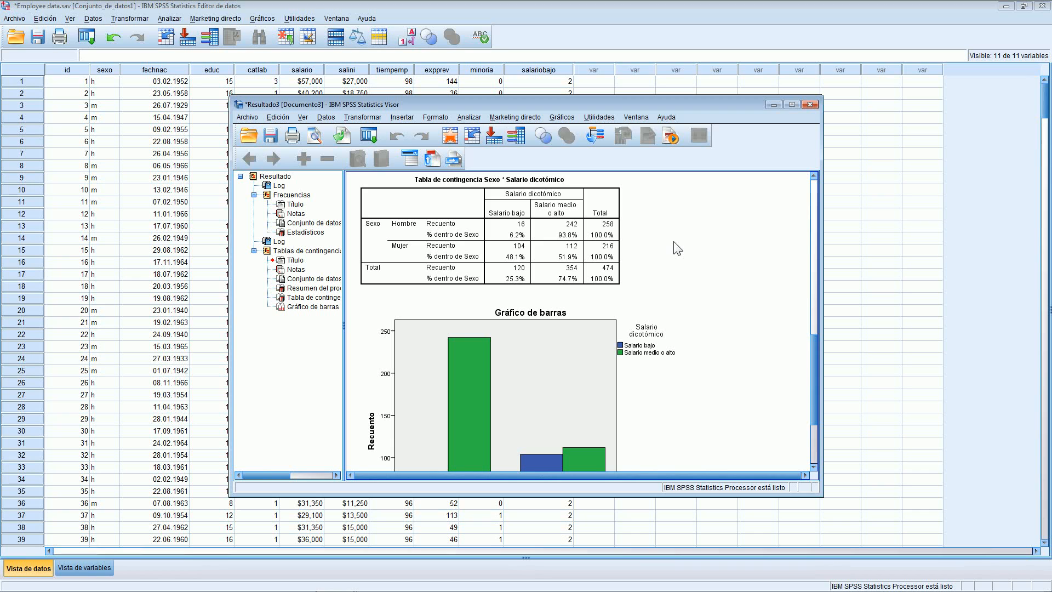
left_click(576, 215)
left_click_drag(814, 352, 814, 390)
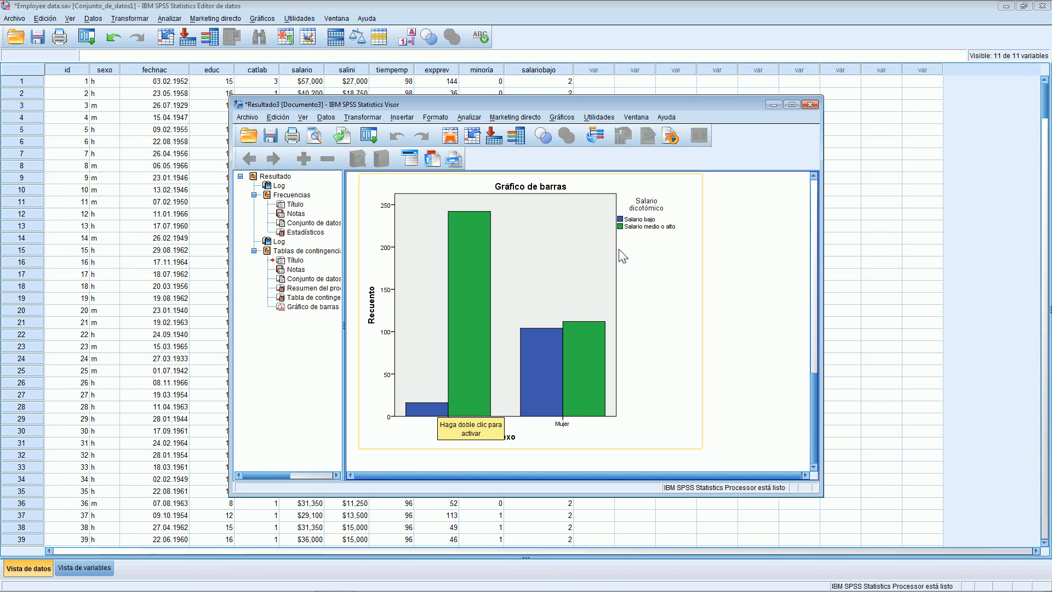
Begin a stacked bar chart (Apilado) with summaries for groups of cases, with the bars representing % de casos.
left_click(572, 120)
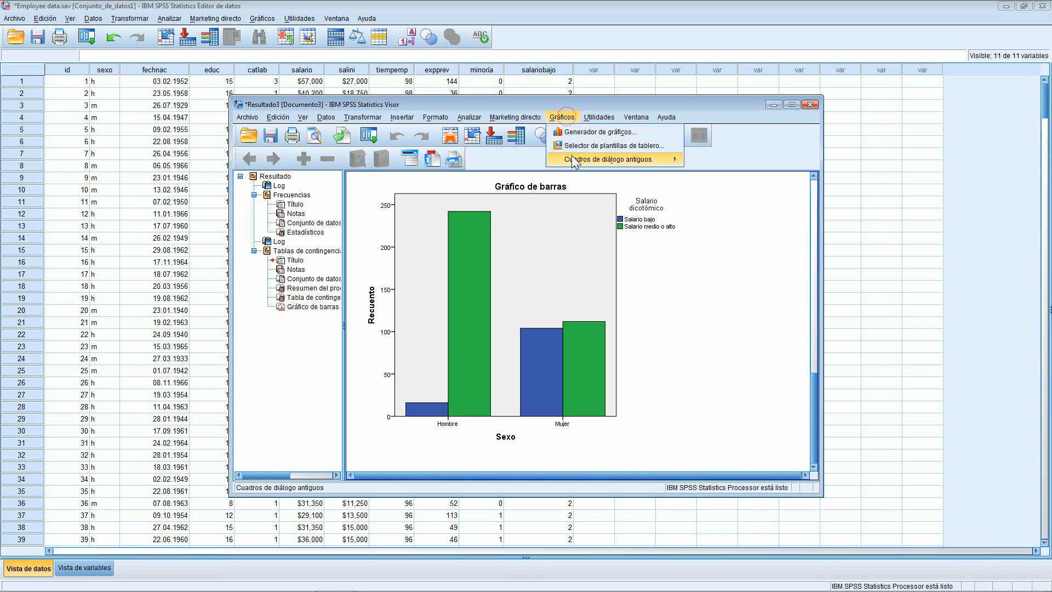
mouse_move(574, 163)
left_click(713, 161)
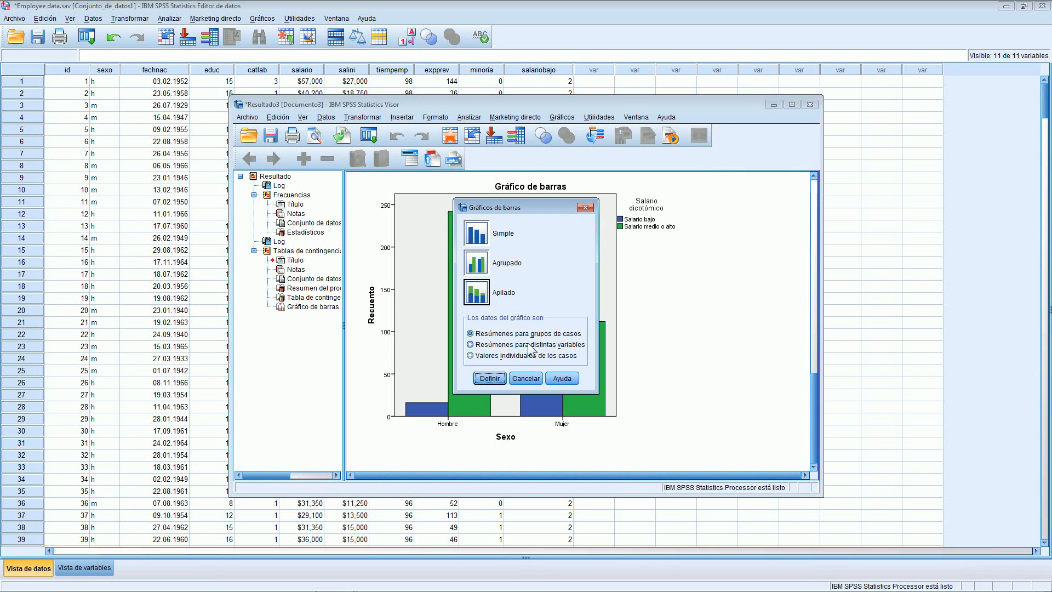
left_click(494, 379)
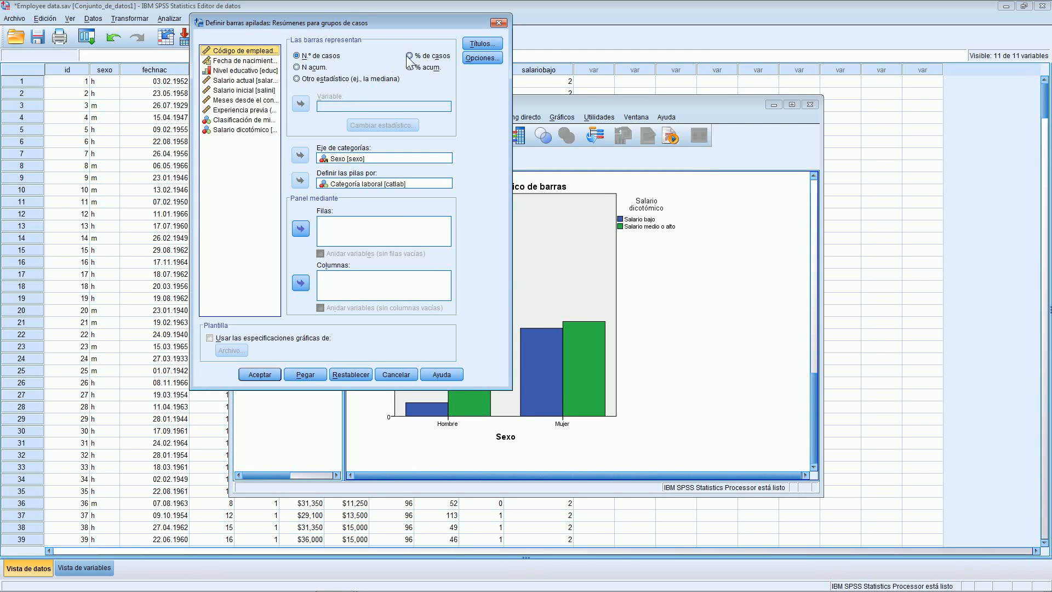
left_click(409, 56)
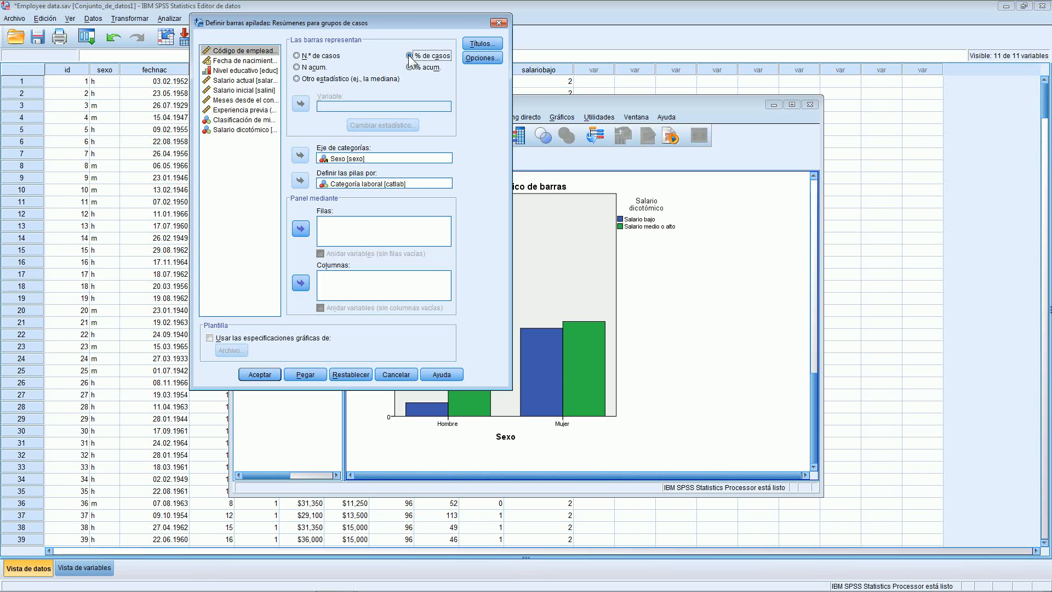
Replace Categoría laboral with Salario dicotómico as the stacking variable, keeping Sexo on the category axis, and generate the chart.
left_click(352, 160)
left_click(357, 185)
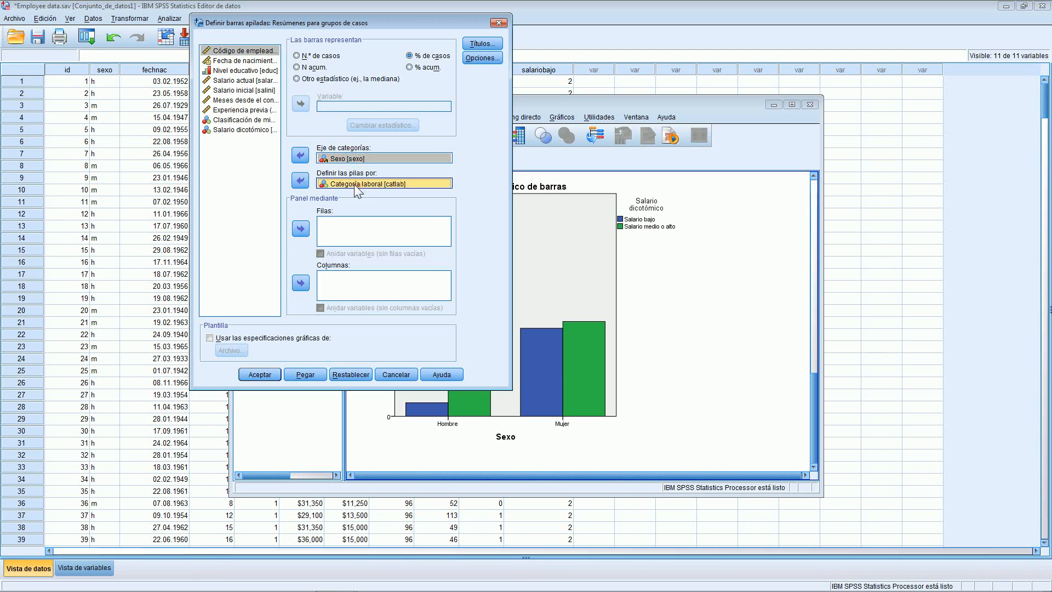
left_click(301, 180)
left_click(220, 140)
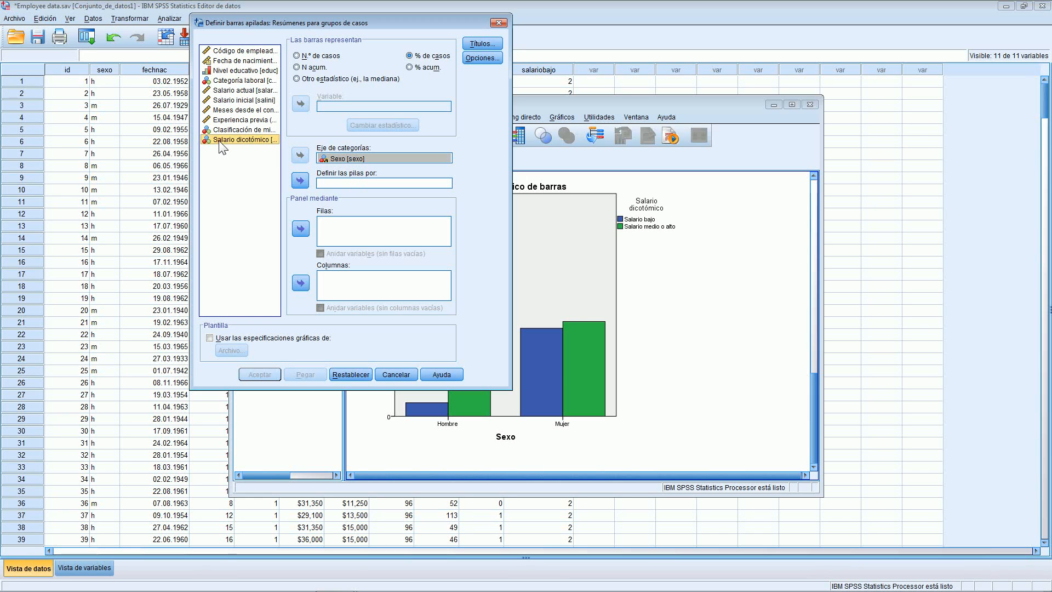
left_click(300, 182)
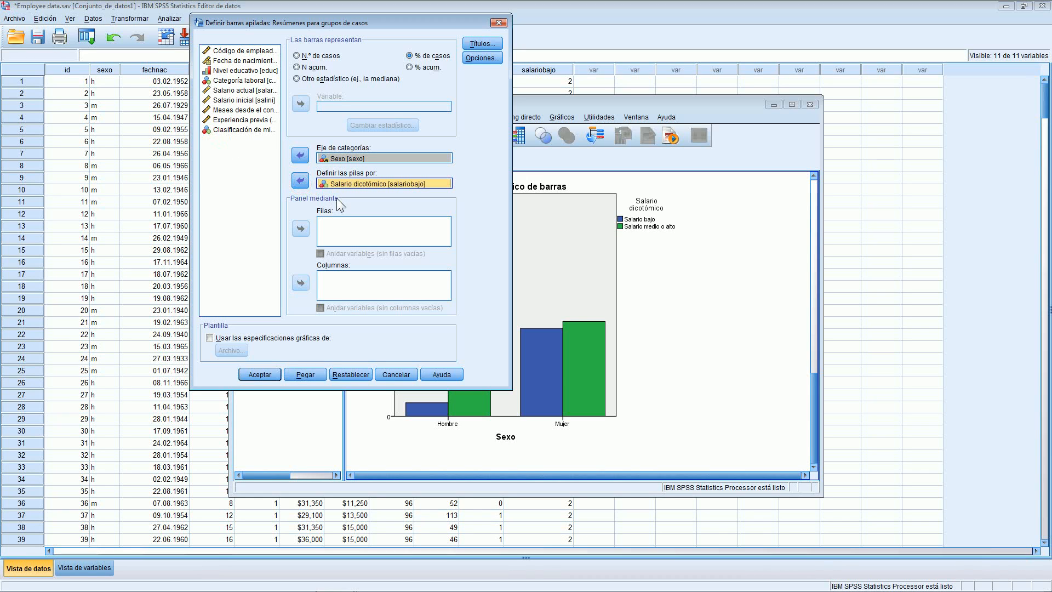
left_click(259, 374)
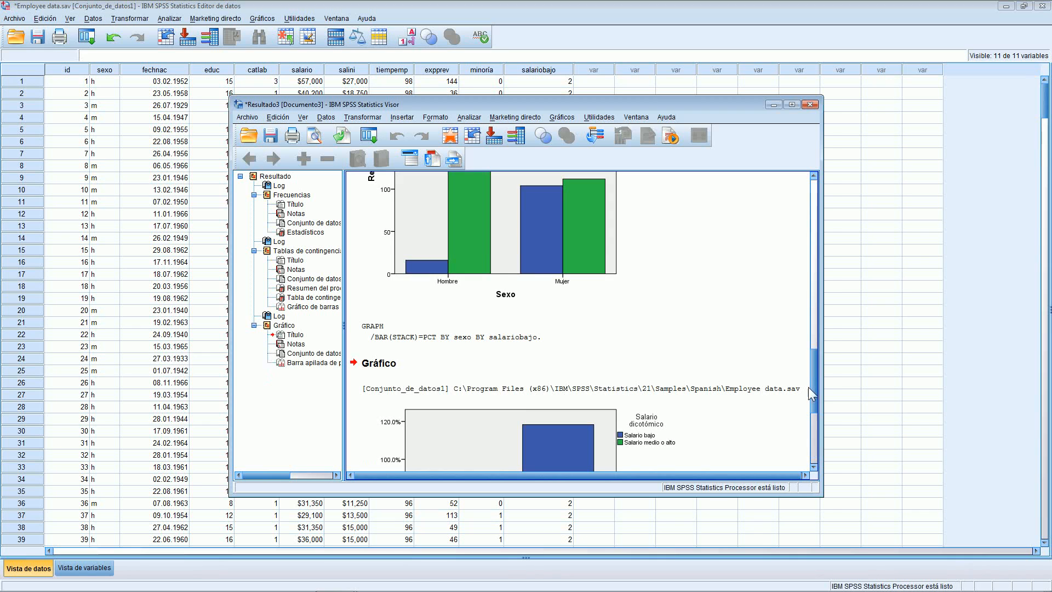
left_click_drag(814, 373, 810, 420)
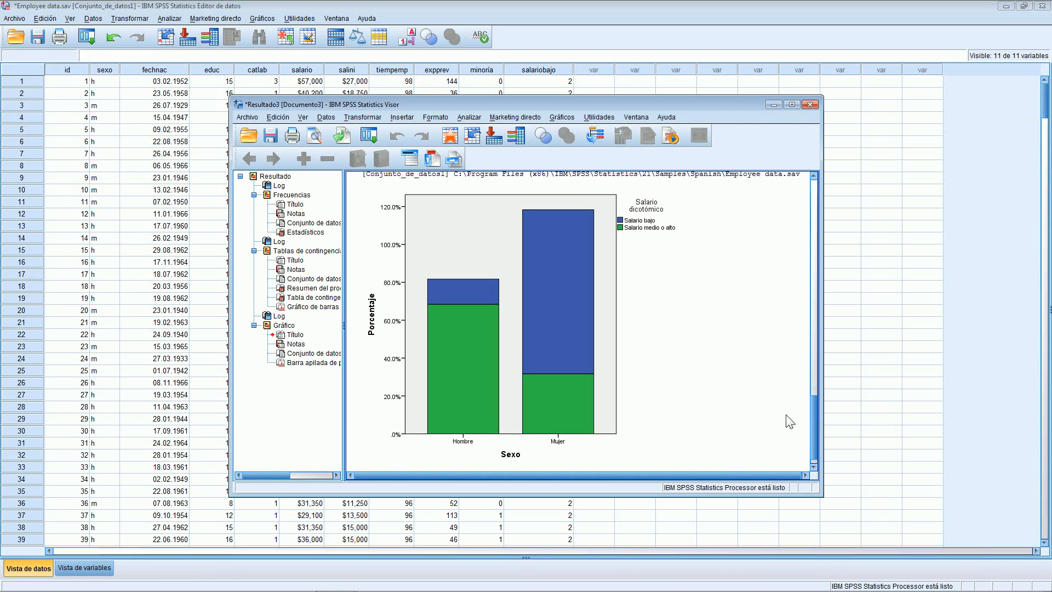
left_click(461, 371)
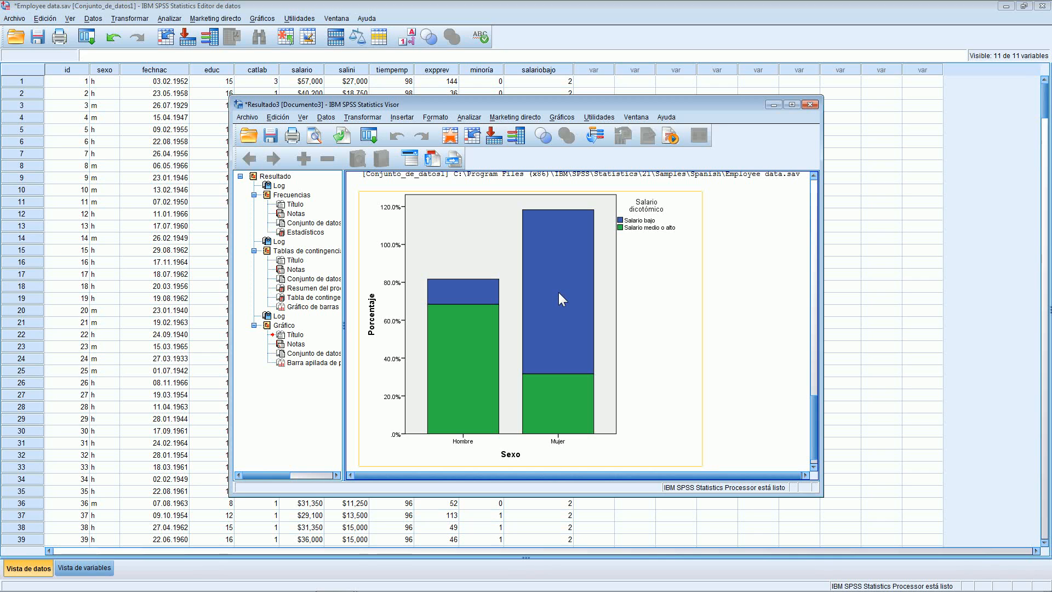
mouse_move(934, 586)
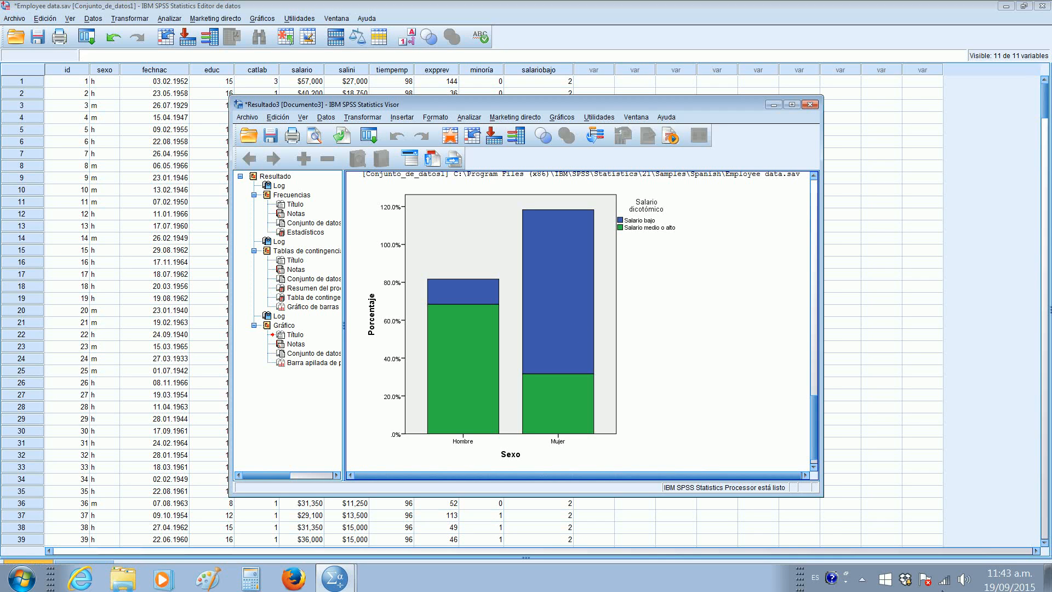
left_click(862, 577)
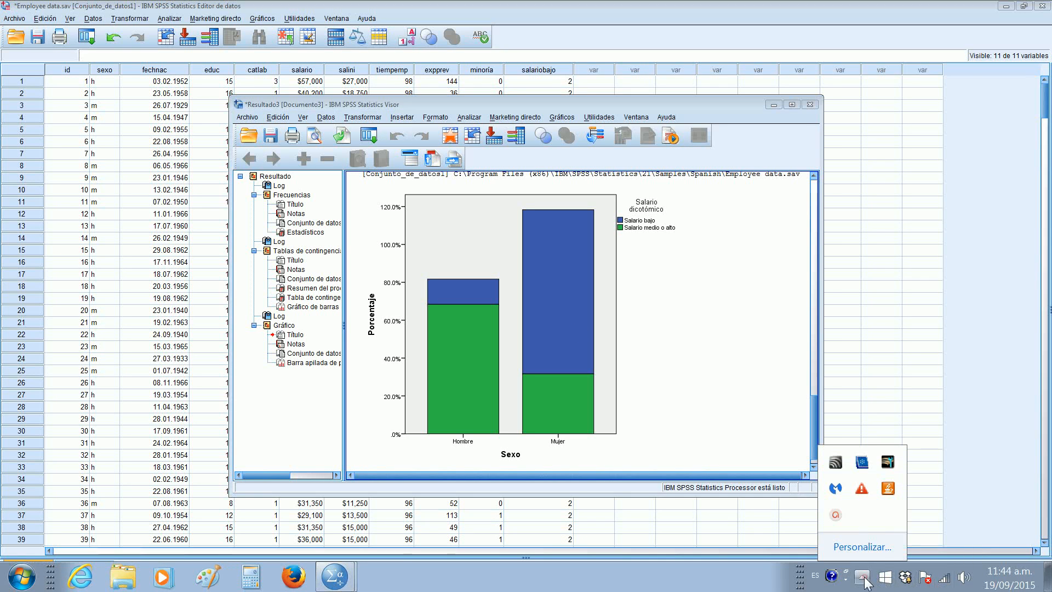
left_click(835, 516)
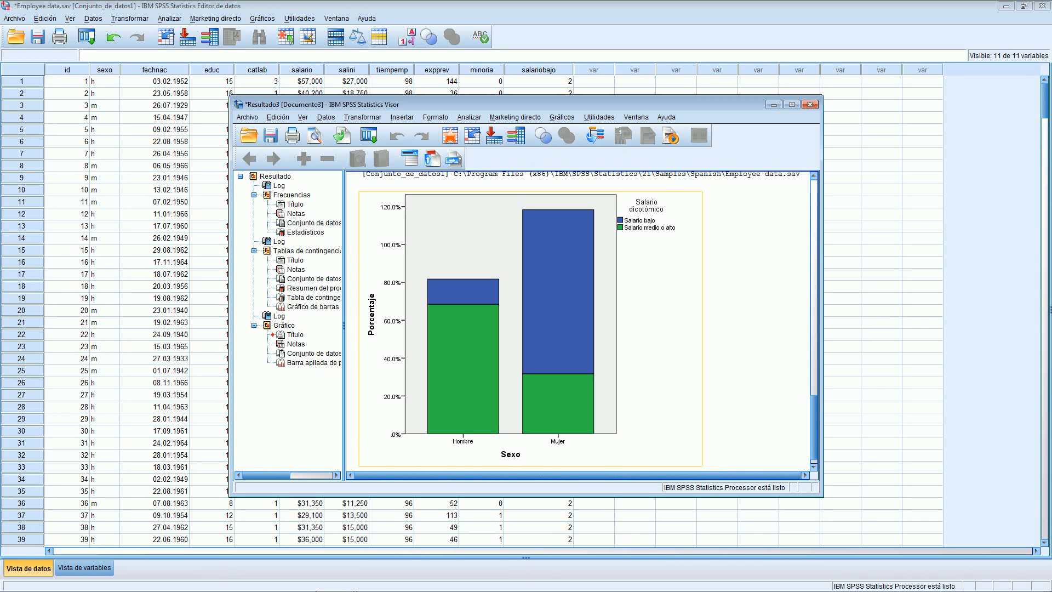
Return to the contingency table setup for Sexo by Salario dicotómico and request the Riesgo statistic.
left_click(773, 105)
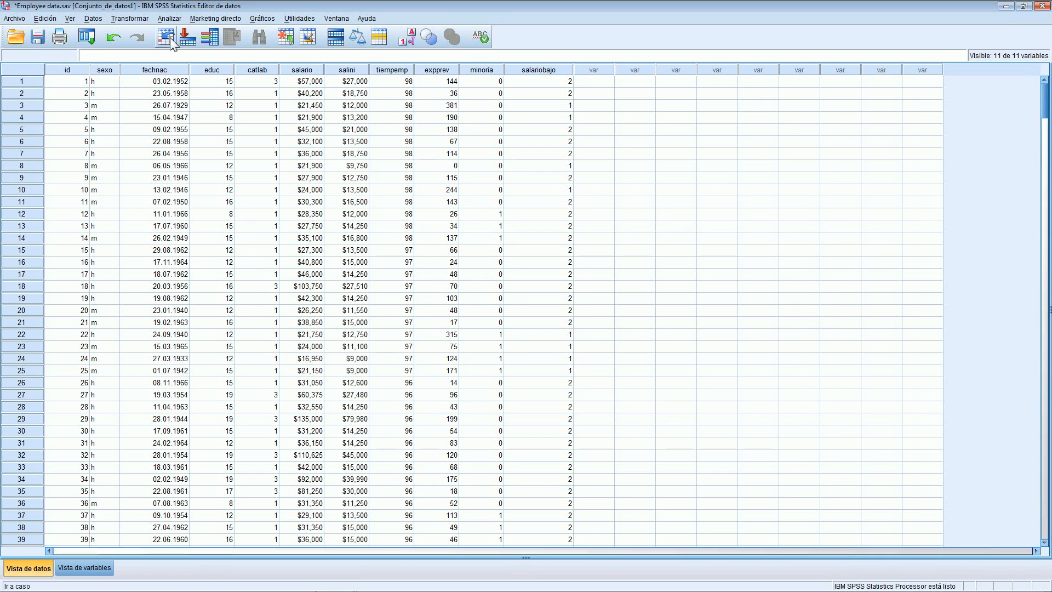
left_click(169, 19)
mouse_move(180, 47)
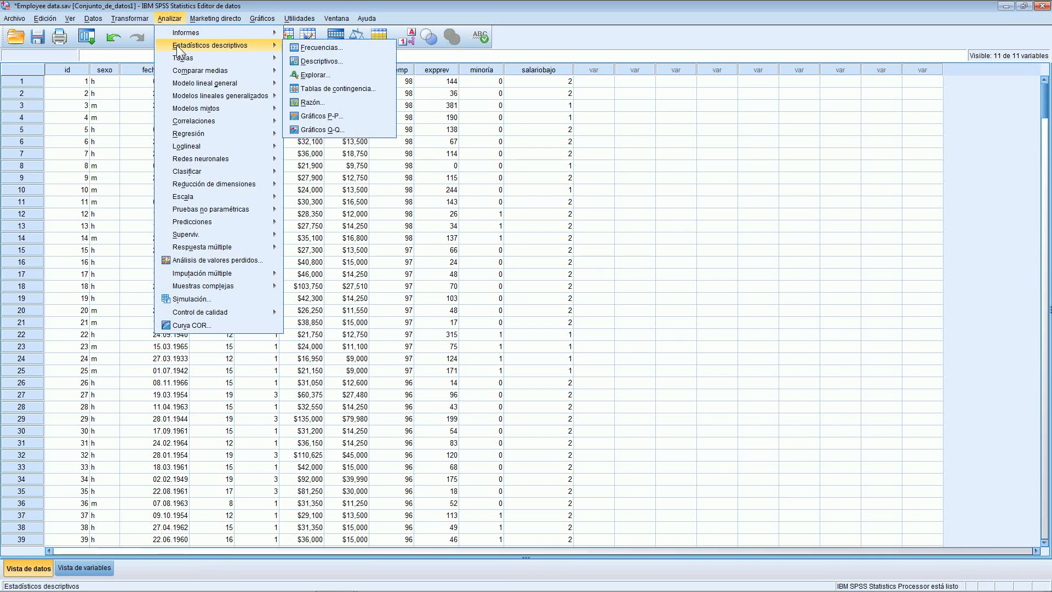
left_click(323, 90)
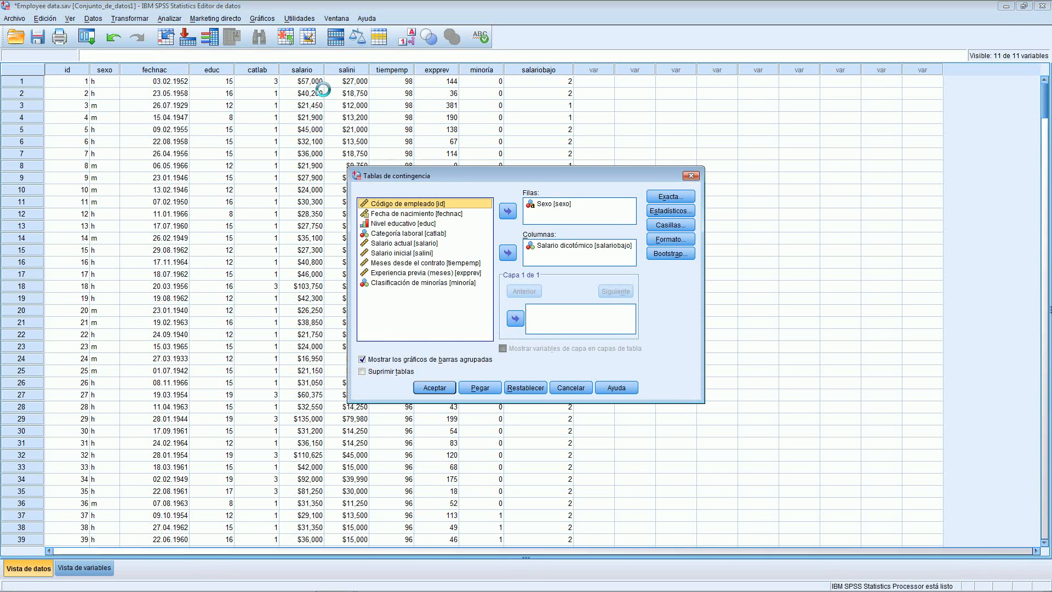
left_click(559, 207)
left_click(568, 250)
left_click(665, 211)
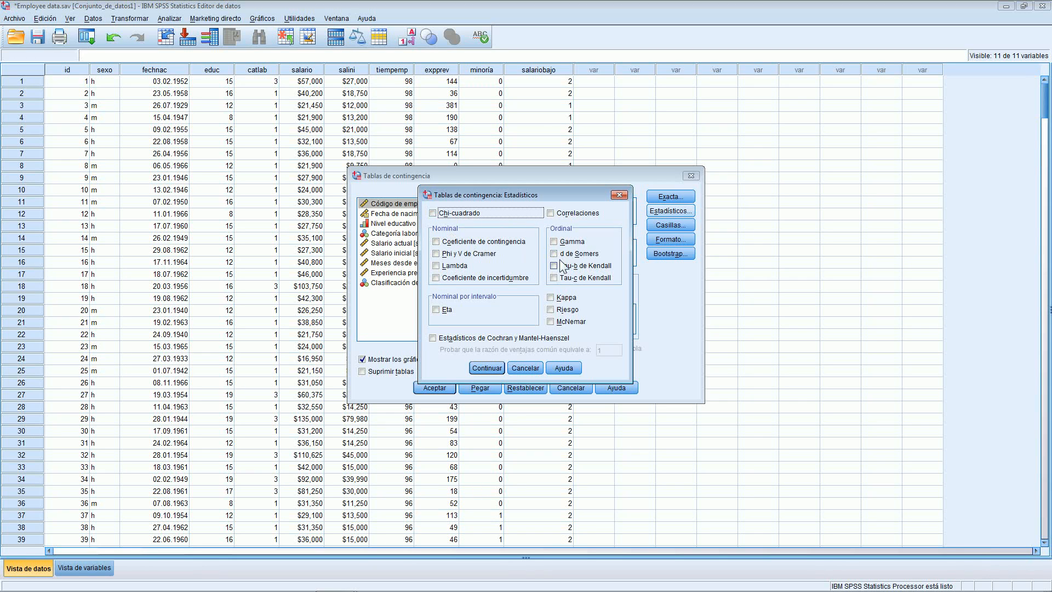
left_click(551, 310)
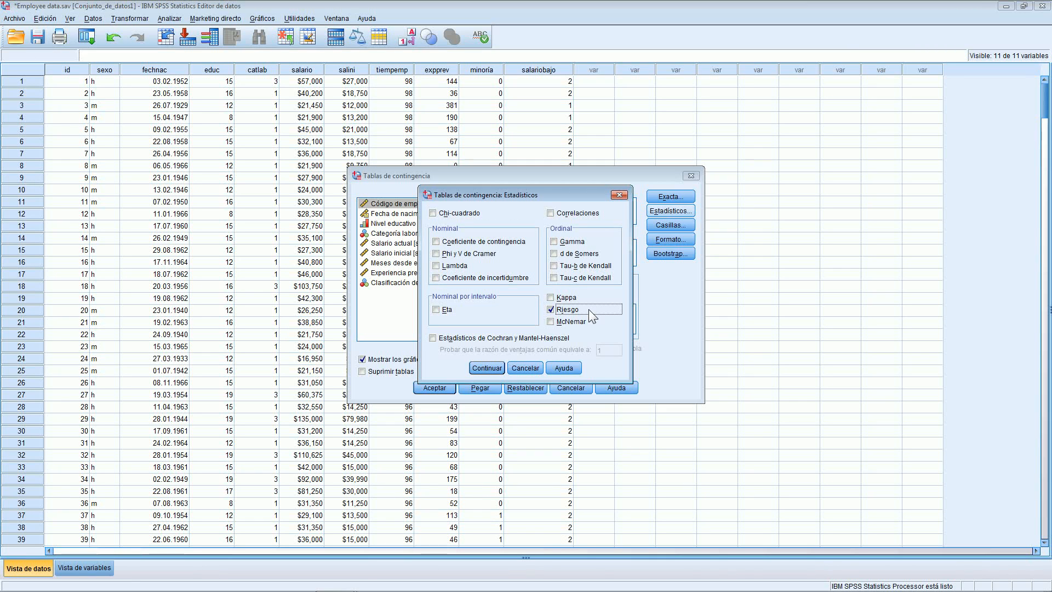
left_click(486, 367)
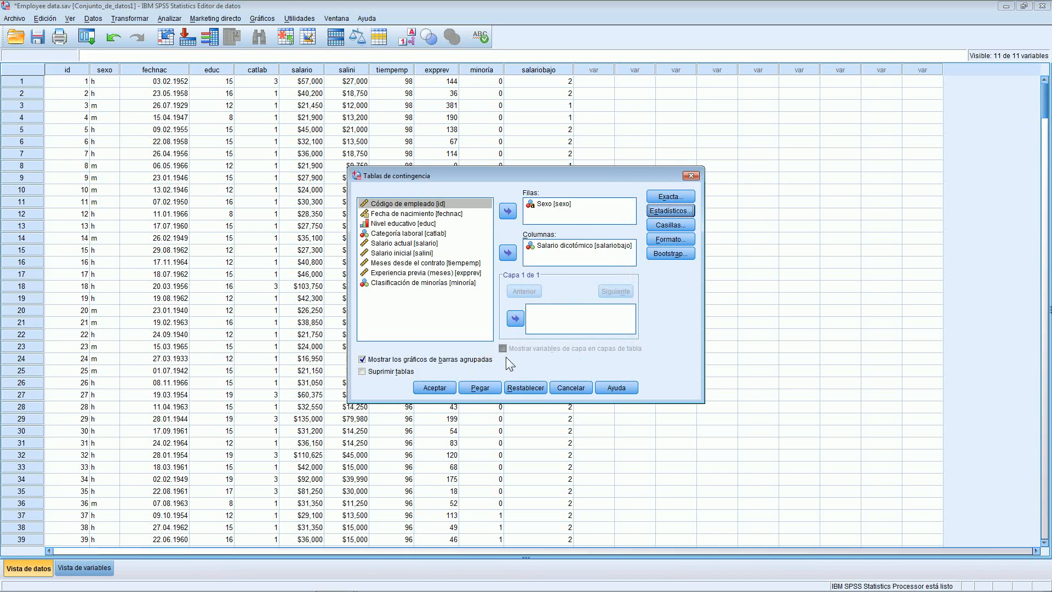
Turn off the clustered bar charts, run the contingency table and view the Estimación de riesgo results.
left_click(362, 360)
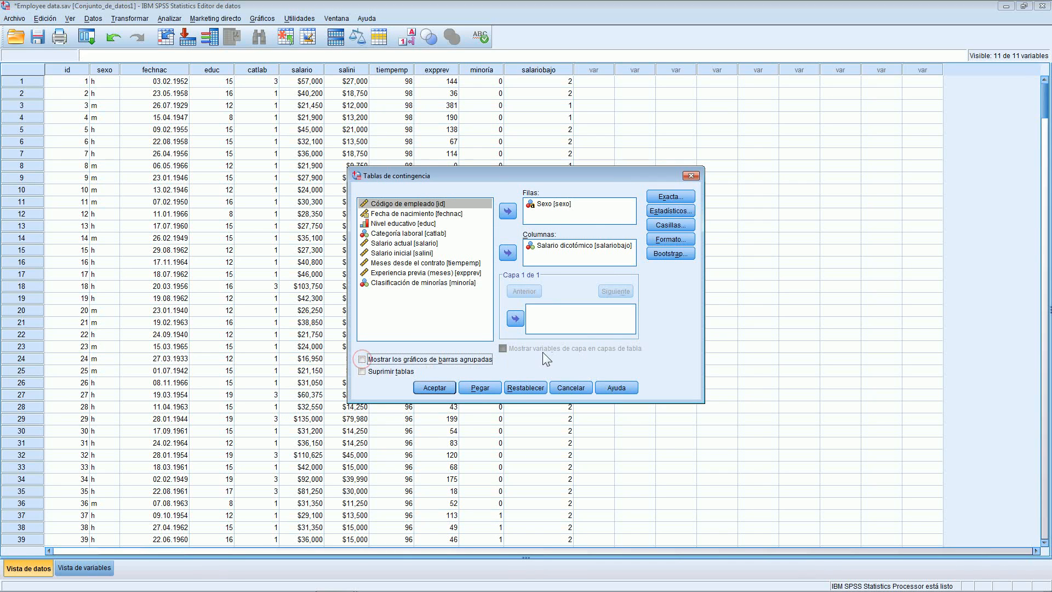
left_click(438, 388)
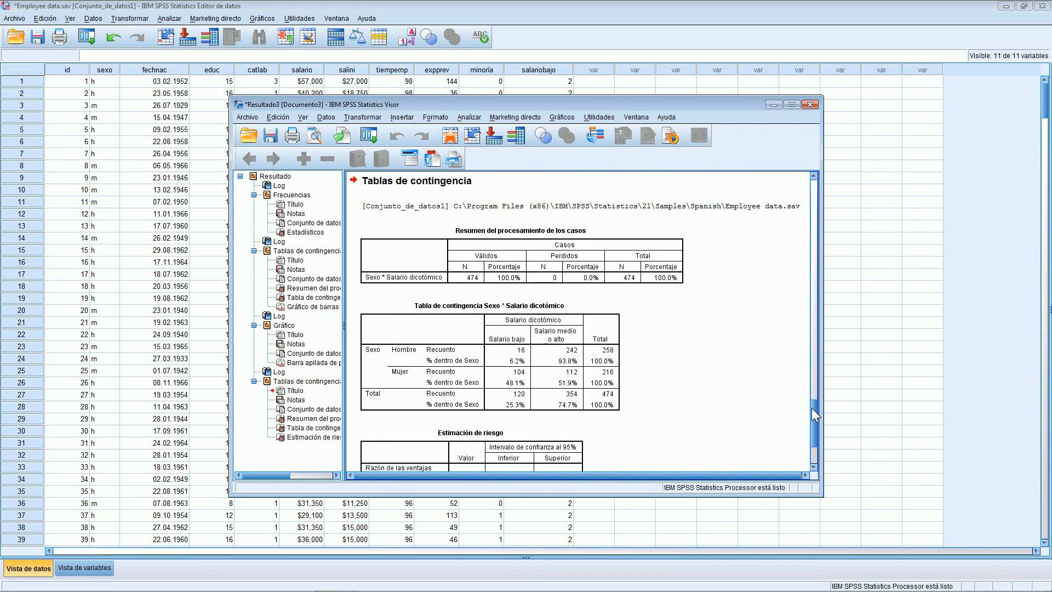
left_click_drag(811, 409, 811, 427)
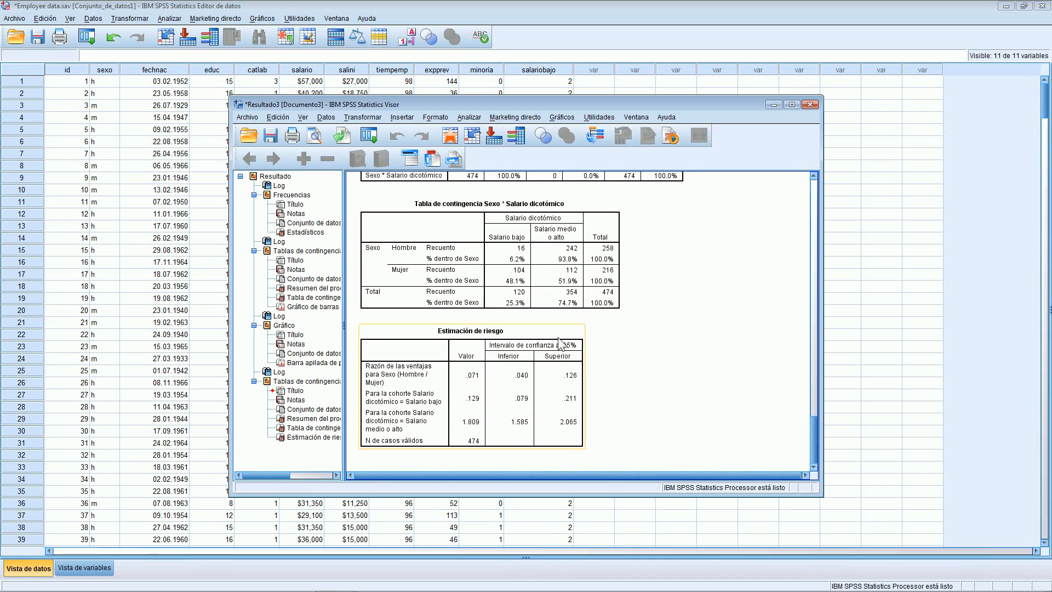
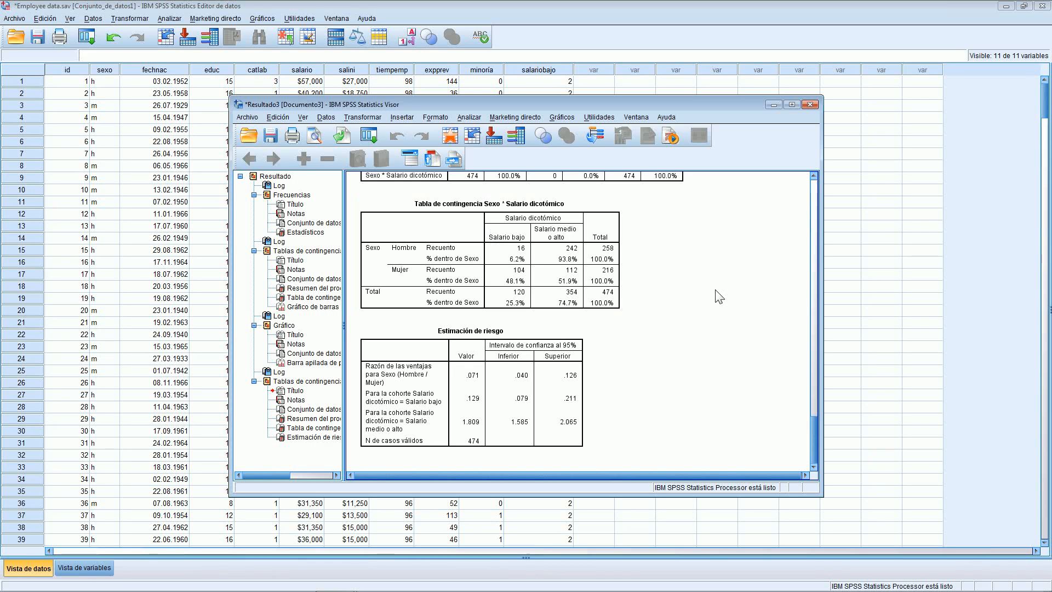
Minimize the output window and check how the sexo values are coded in cases 2 and 3.
left_click(773, 104)
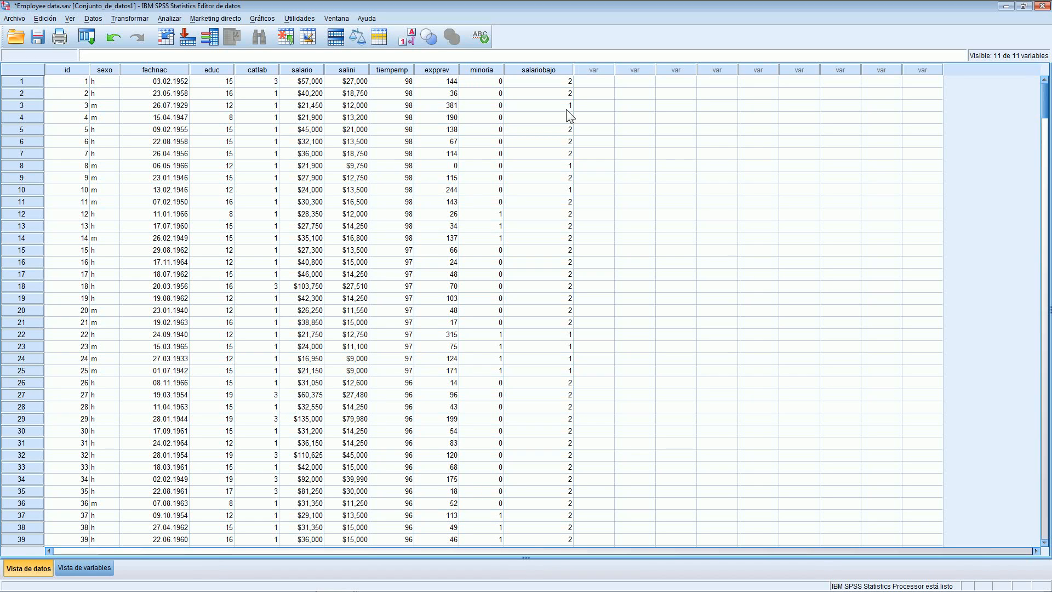
left_click(110, 107)
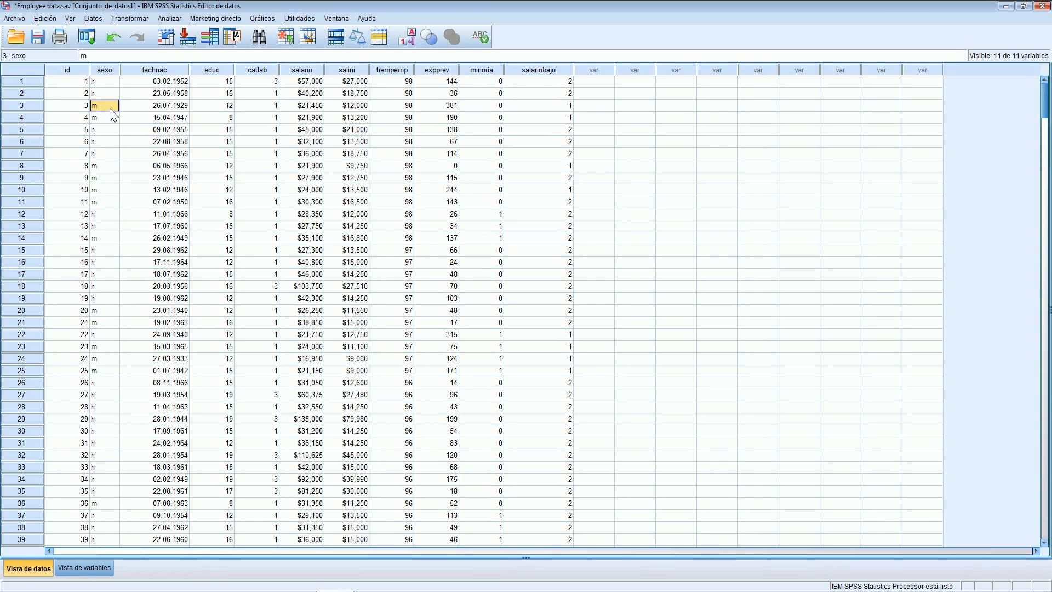
left_click(111, 94)
left_click(114, 106)
left_click(115, 95)
Reset the recode into different variables and assign Sexo to a new output variable named sexo1.
left_click(137, 21)
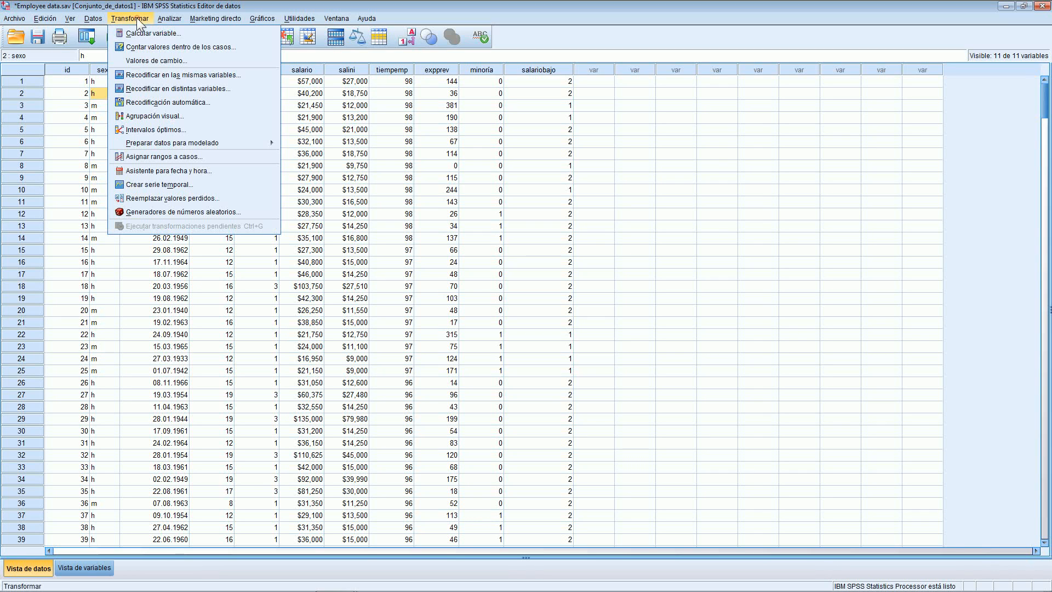
left_click(158, 89)
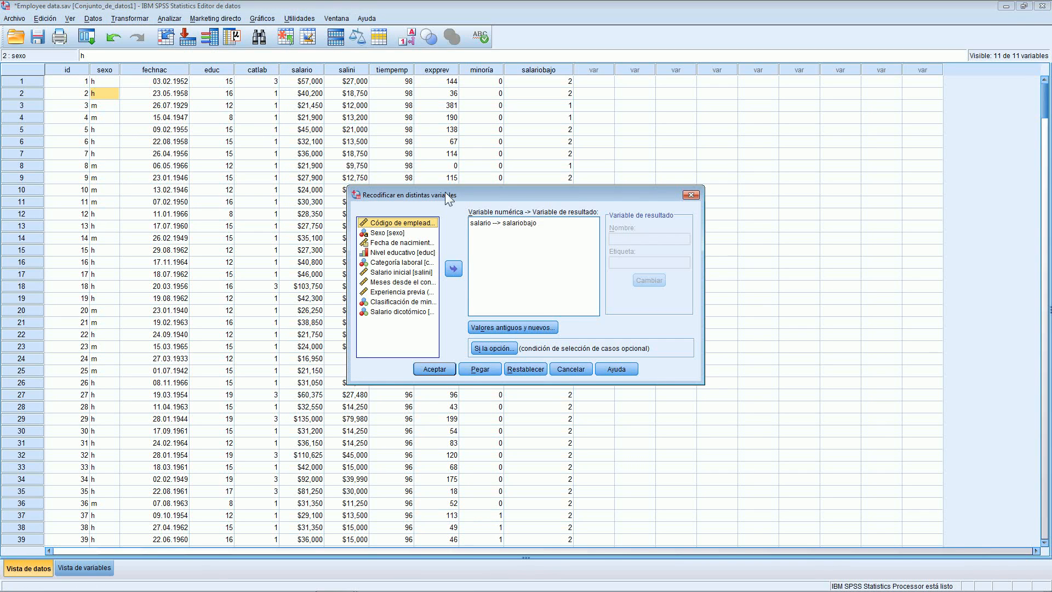
left_click(538, 370)
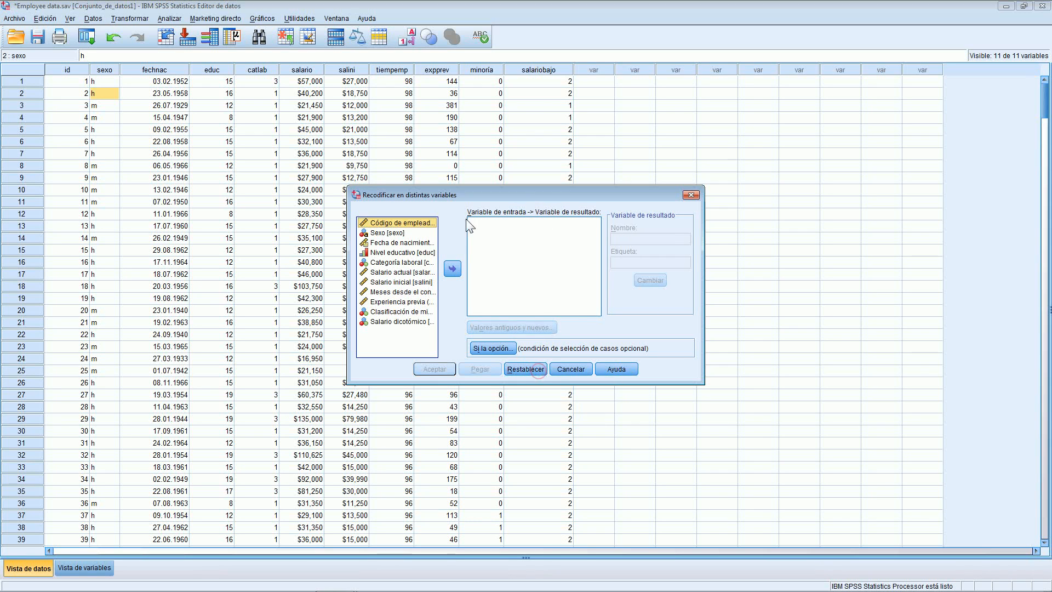
left_click(381, 233)
left_click(458, 269)
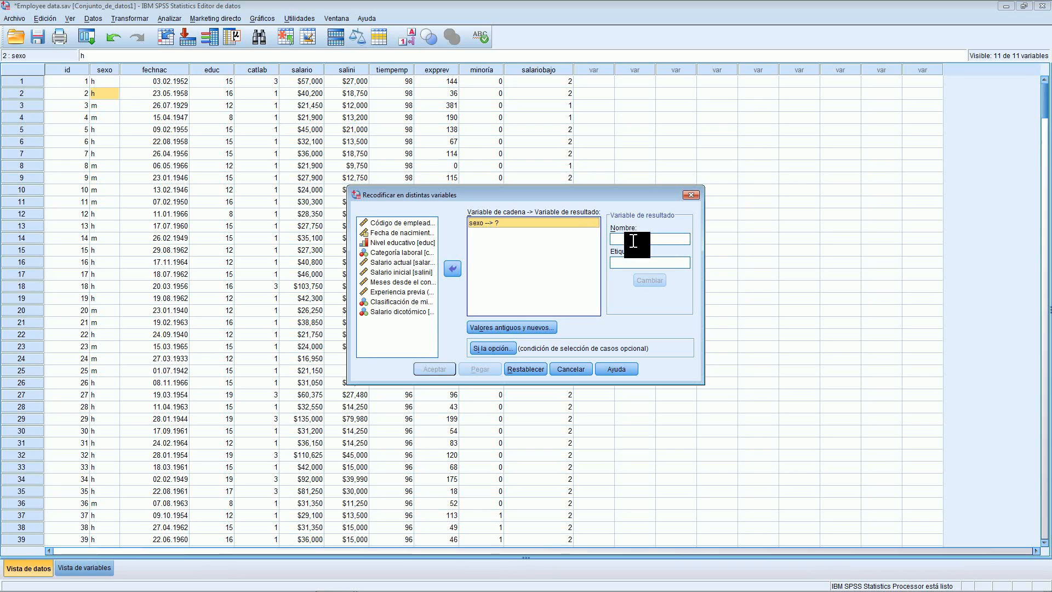
left_click(632, 240)
type("sexo")
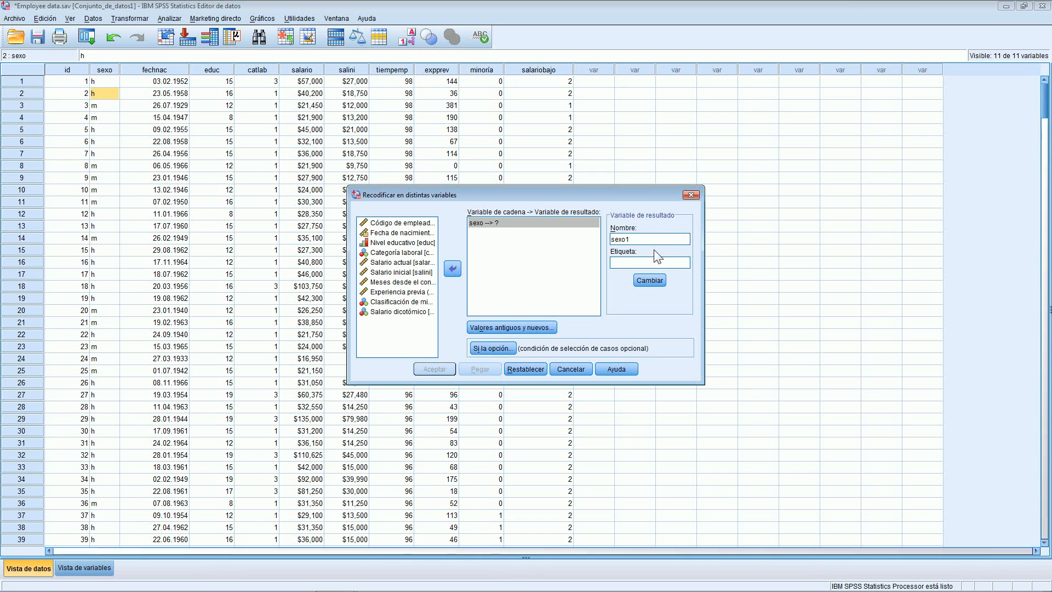
type("1")
left_click(649, 279)
Define the recoding of sexo as m to 1 and h to 2, and run the recode.
left_click(535, 328)
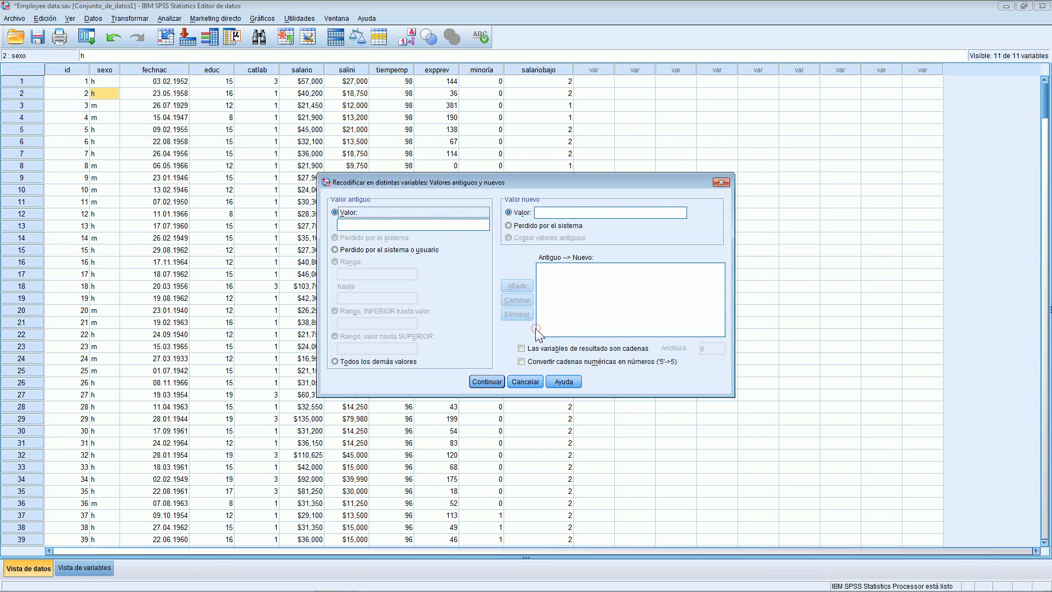
left_click(374, 225)
type("m")
left_click(585, 212)
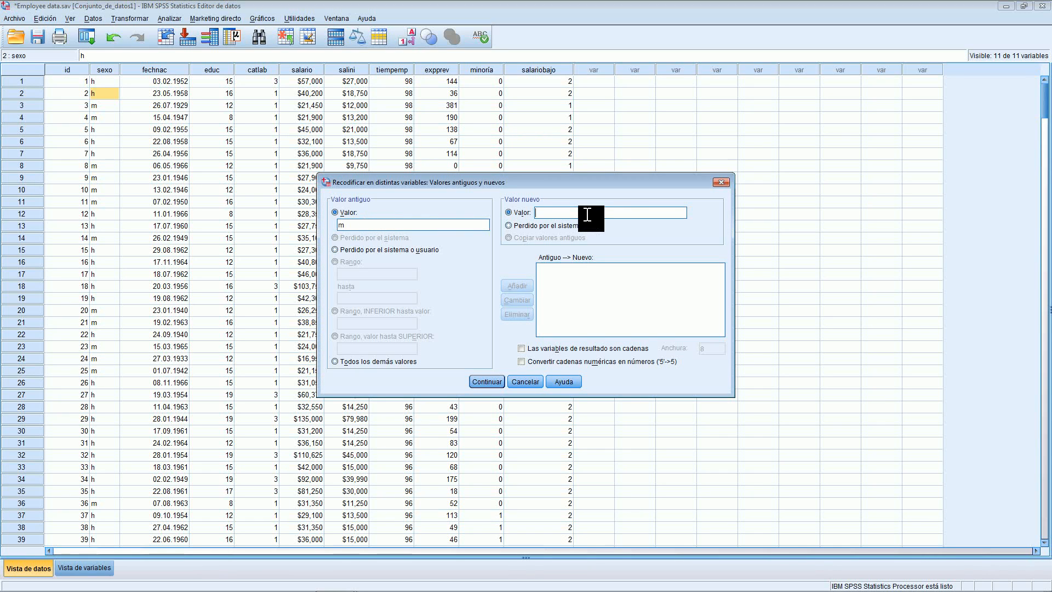
type("1")
left_click(520, 286)
type("2")
left_click(487, 382)
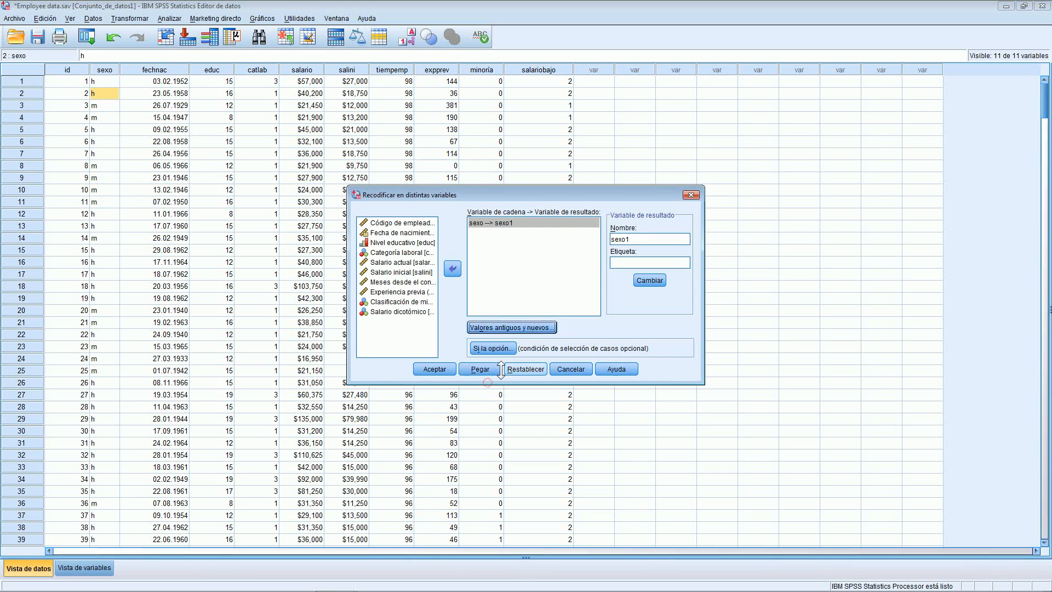
left_click(434, 369)
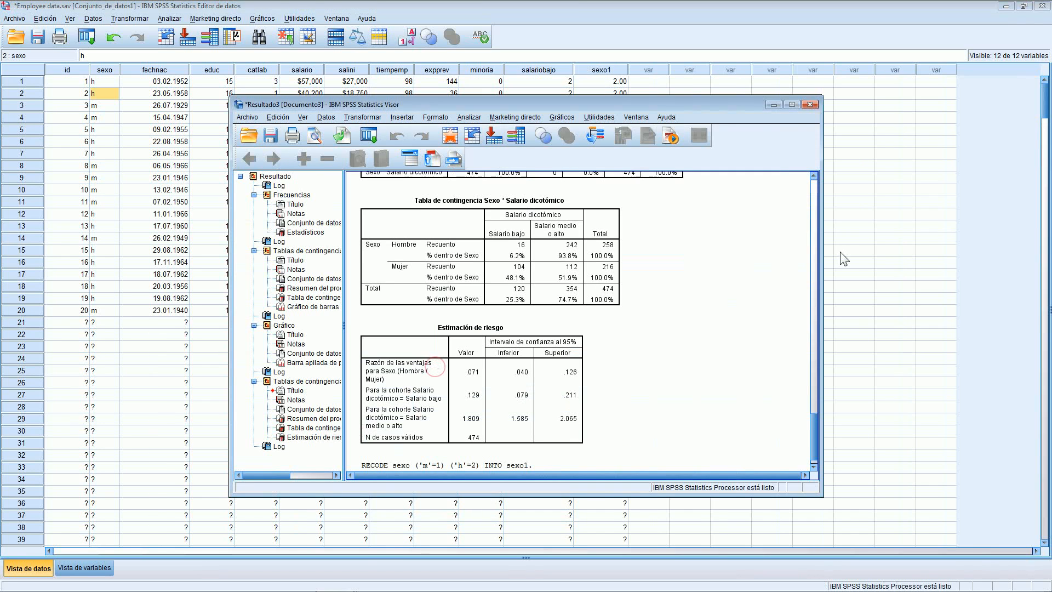
Minimize the output window and give the sexo1 variable the label Sexo in its variable definition.
left_click(773, 105)
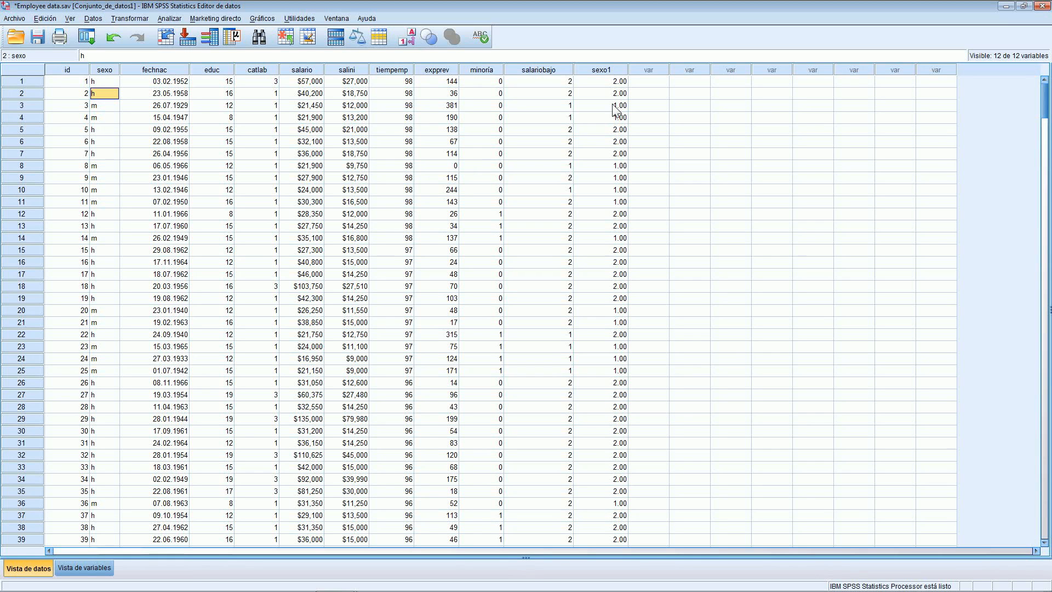
double_click(613, 71)
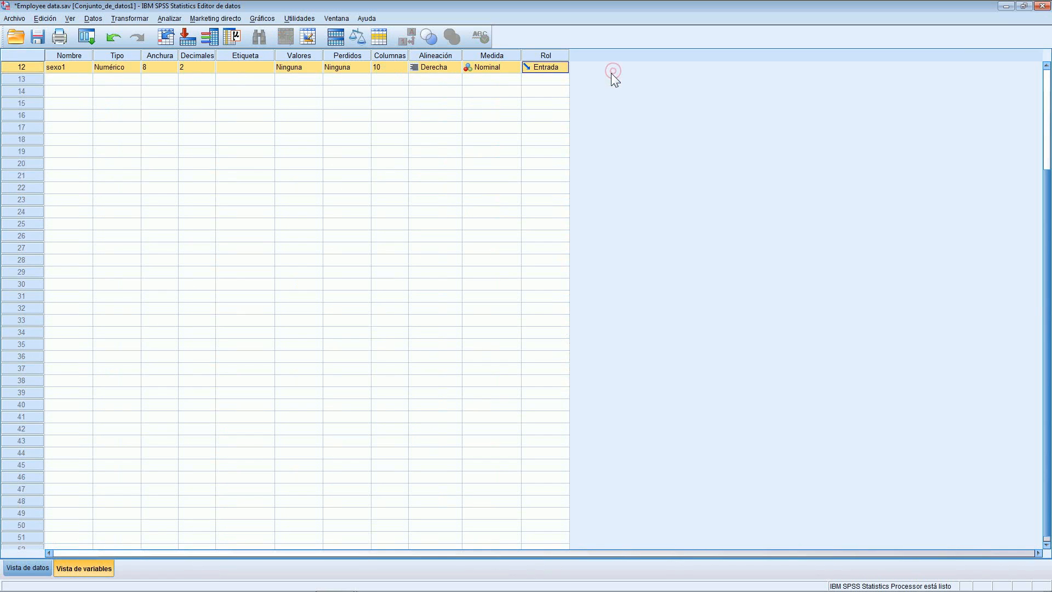
left_click(241, 67)
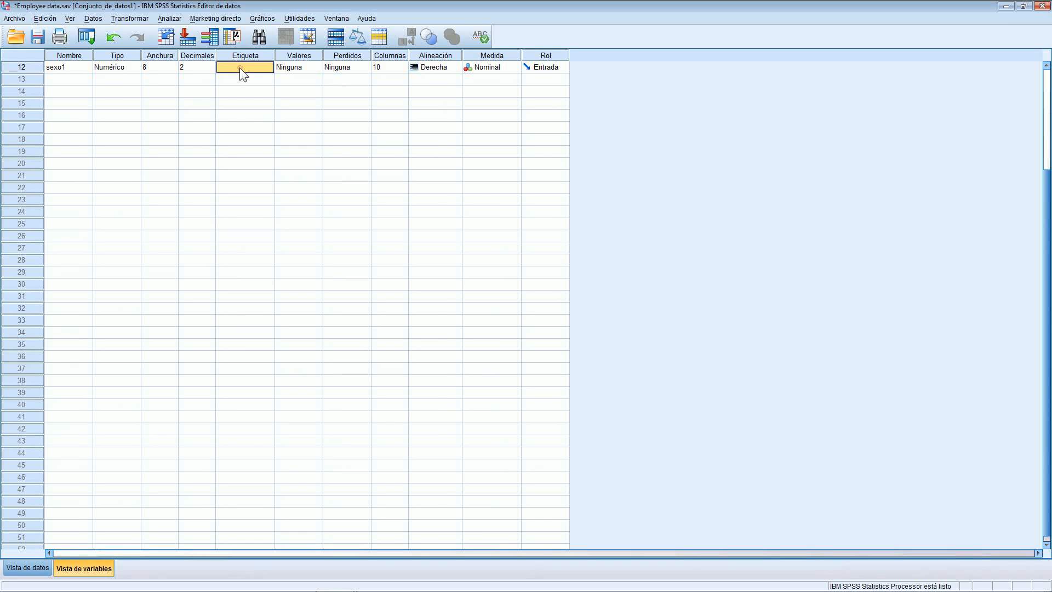
type("Sexo")
Add value labels to sexo1: 1 for Mujeres and 2 for Varones.
left_click(293, 69)
left_click(316, 67)
type("1")
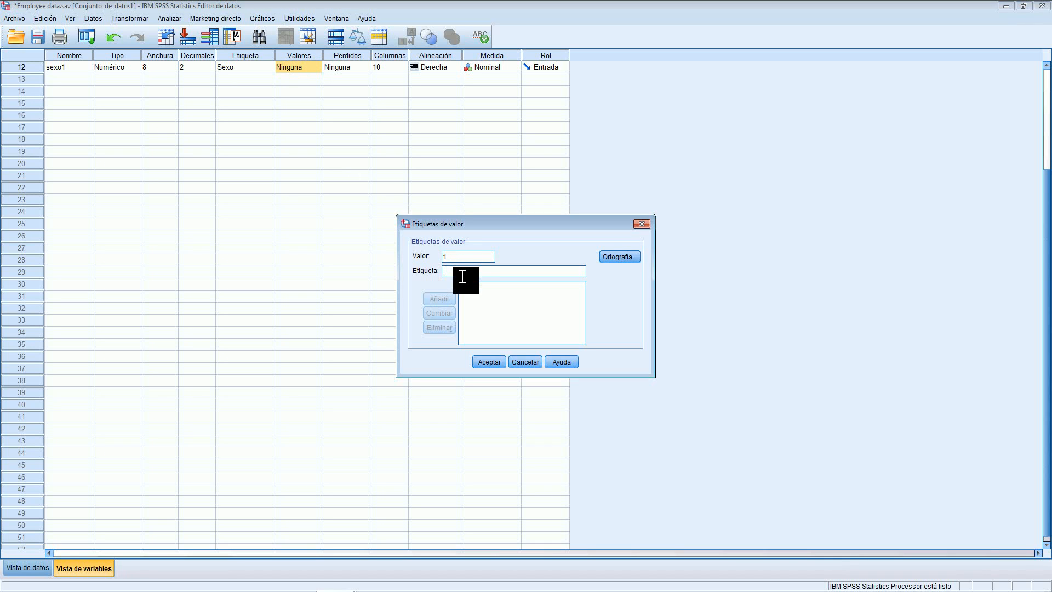
type("Mujeres")
left_click(448, 298)
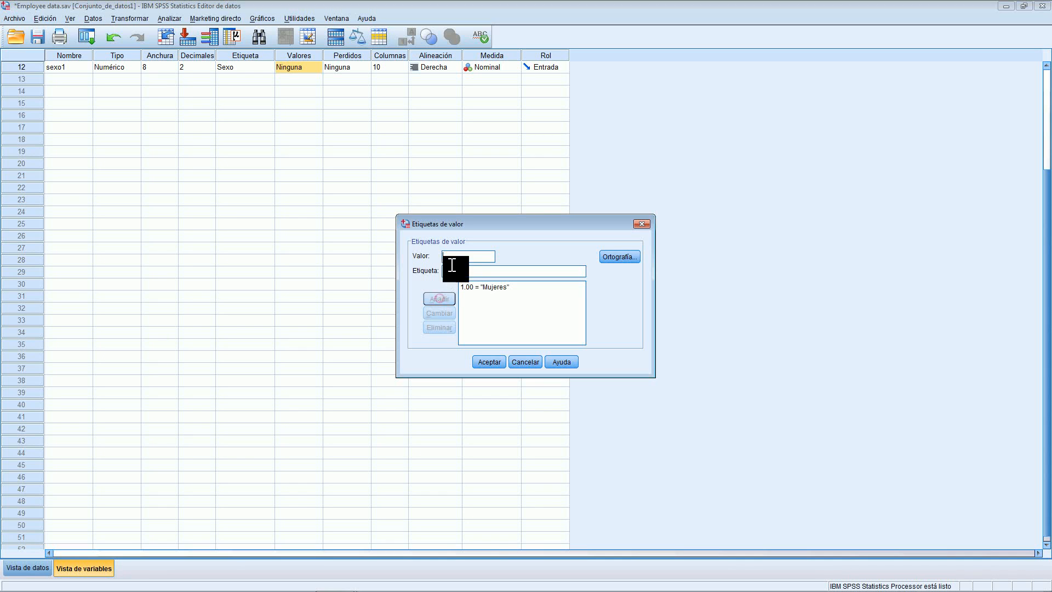
type("2")
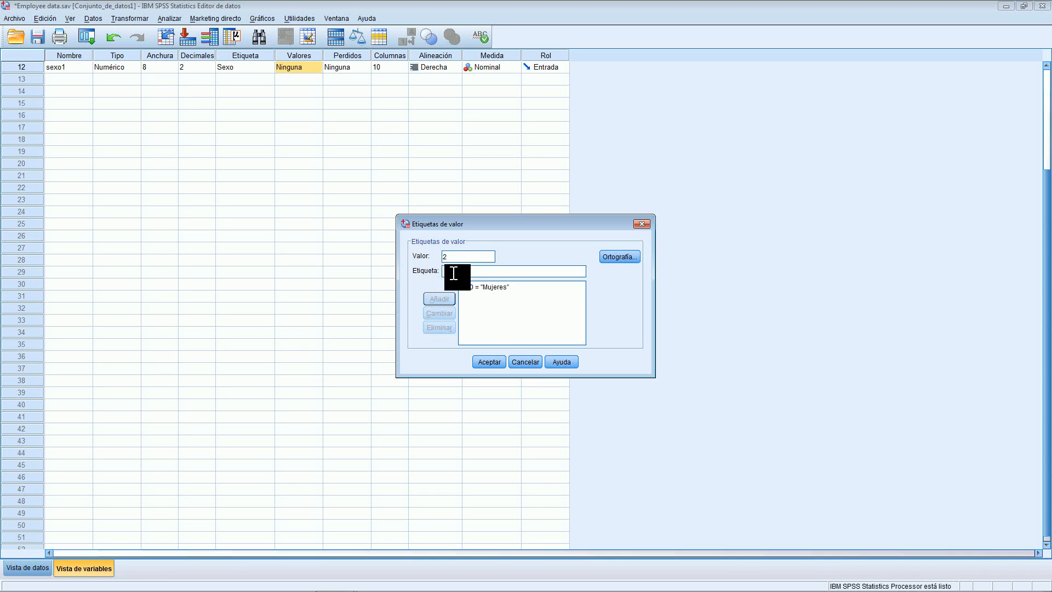
type(".00 = \"Varones")
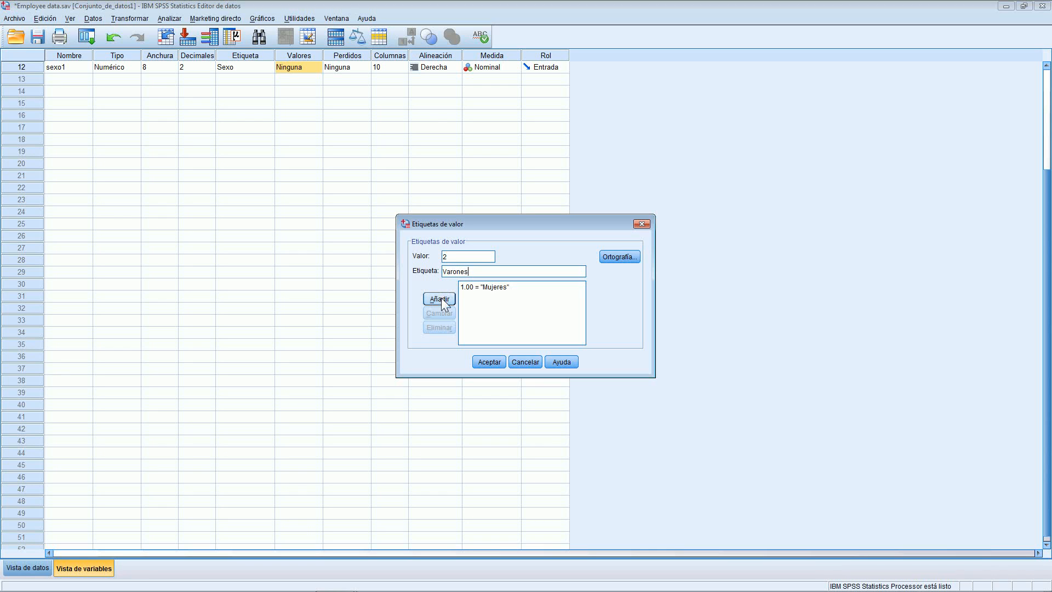
left_click(439, 299)
left_click(499, 363)
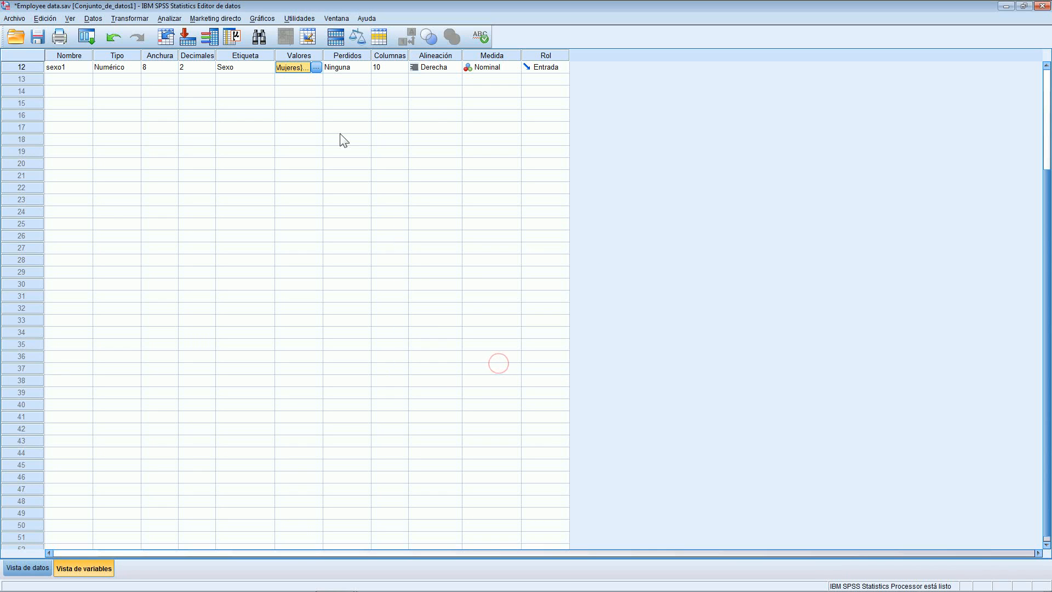
Set the decimals of sexo1 to 0 and return to the data view.
left_click(39, 568)
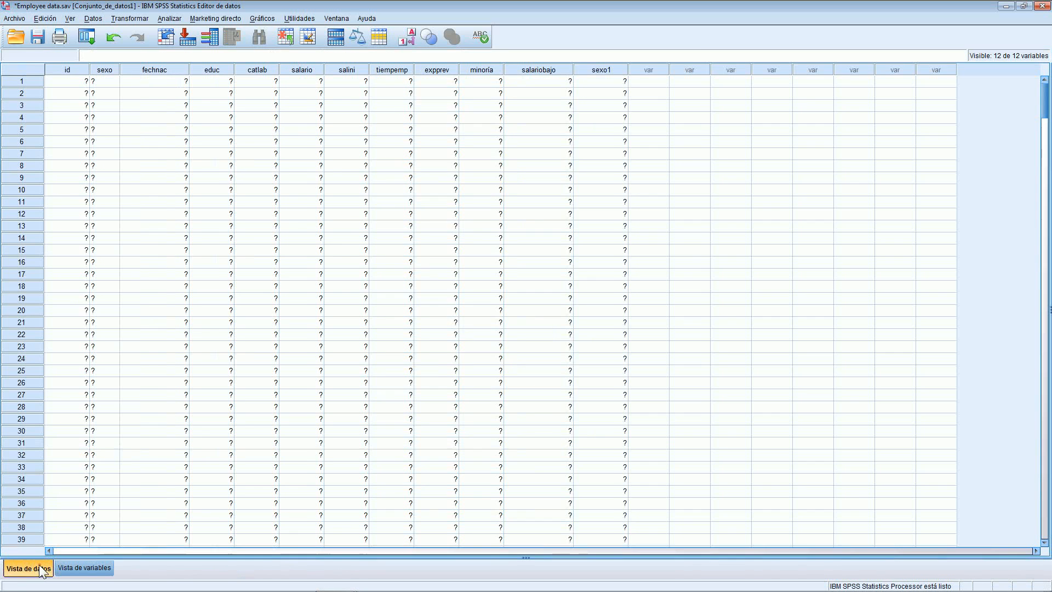
double_click(617, 76)
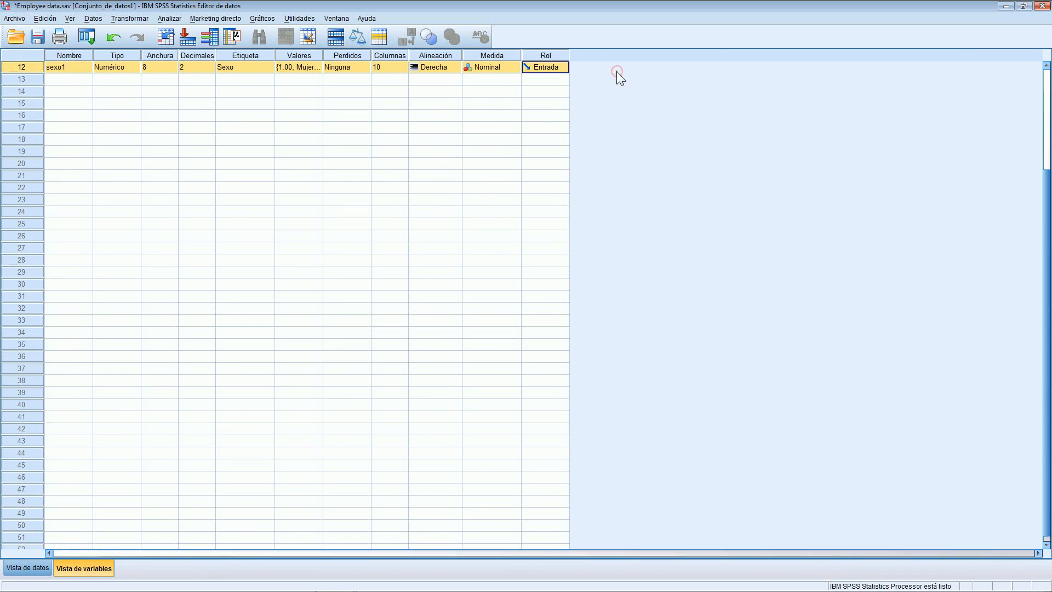
left_click(194, 68)
double_click(211, 69)
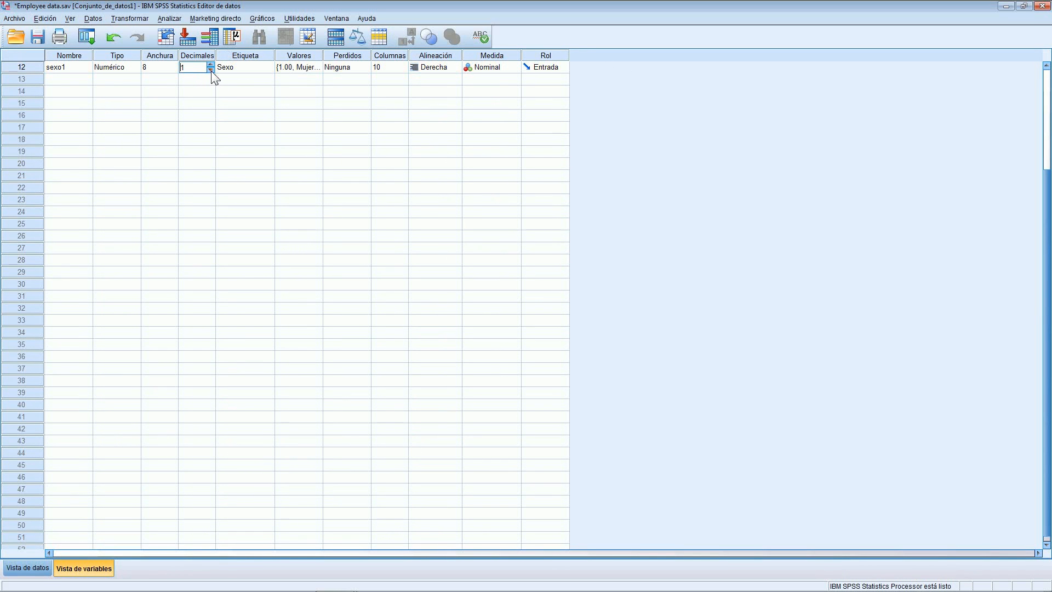
left_click(28, 568)
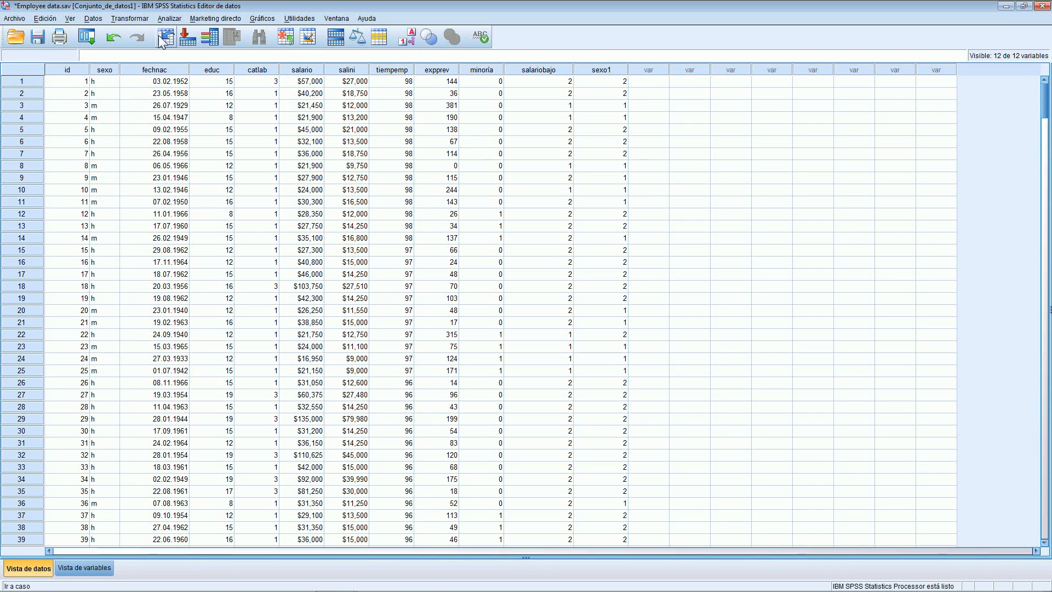
In the contingency table setup, replace Sexo [sexo] with Sexo [sexo1] as the row variable, keeping Salario dicotómico in the columns.
left_click(168, 18)
mouse_move(172, 42)
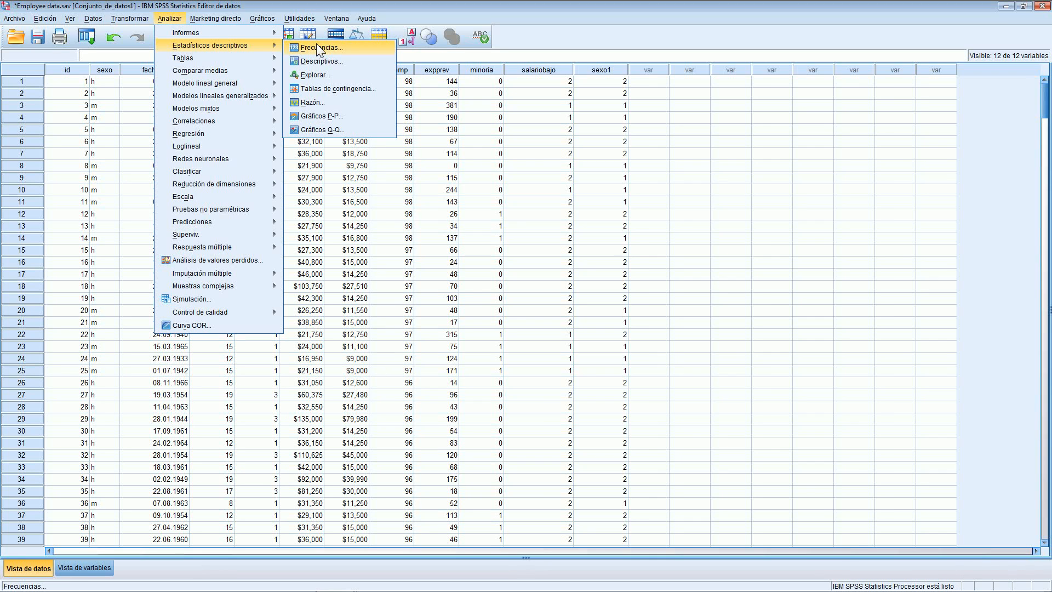
left_click(326, 89)
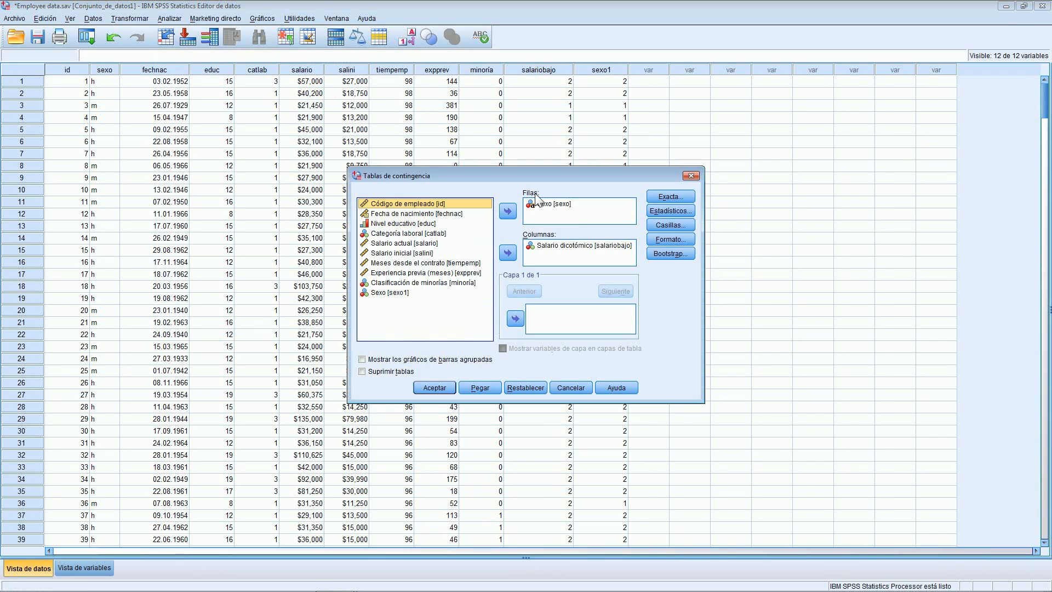
left_click(548, 205)
left_click(552, 249)
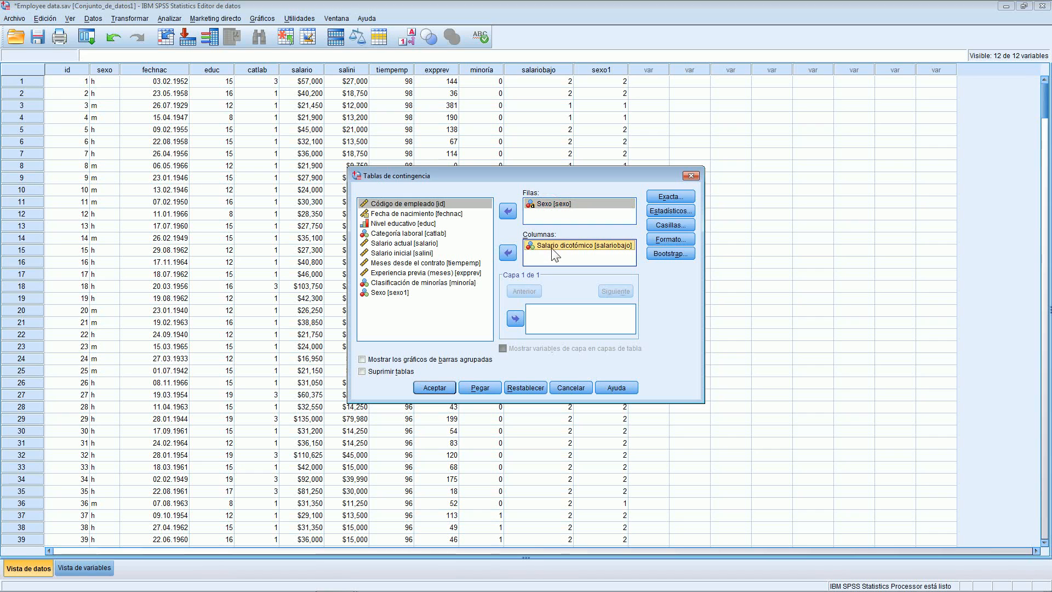
left_click(556, 206)
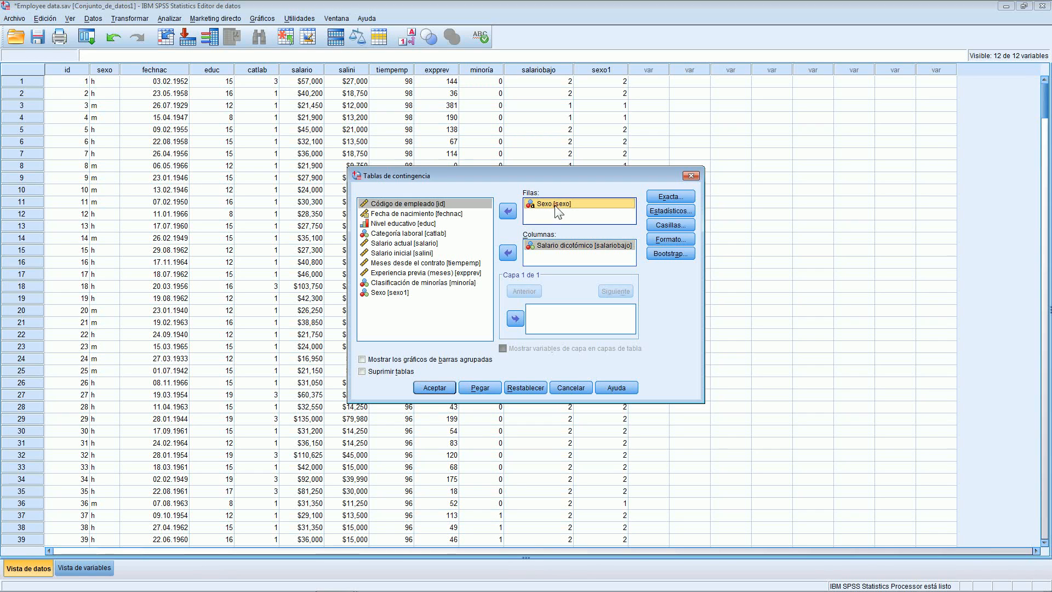
left_click(508, 211)
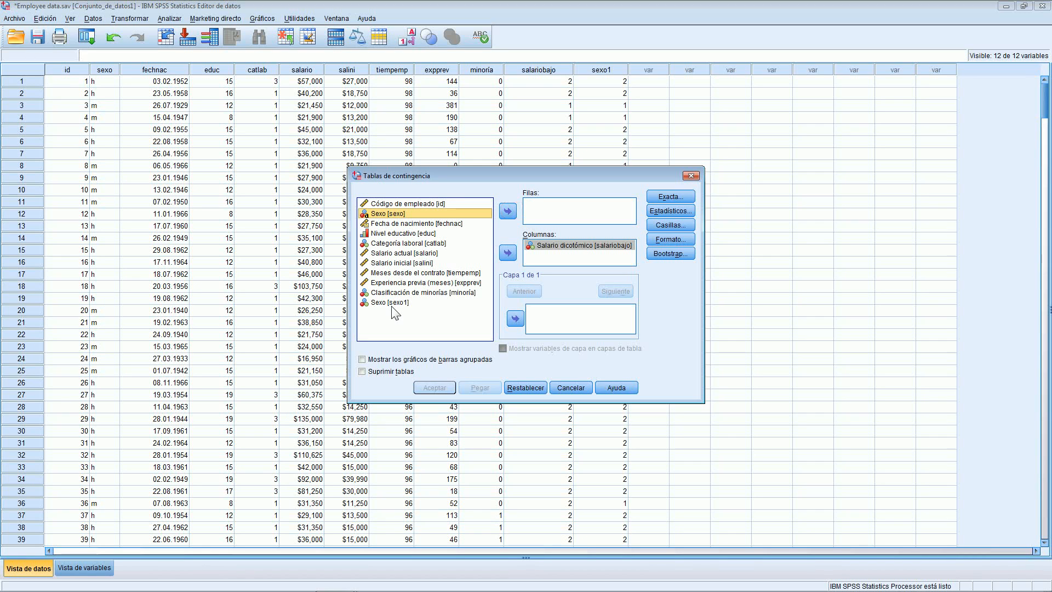
left_click(390, 303)
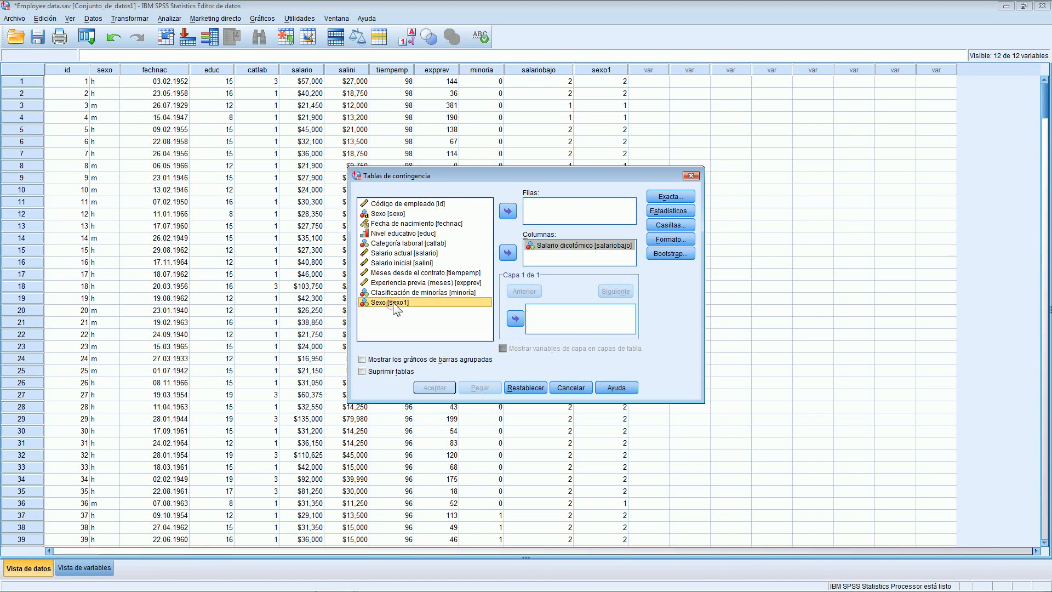
left_click(508, 213)
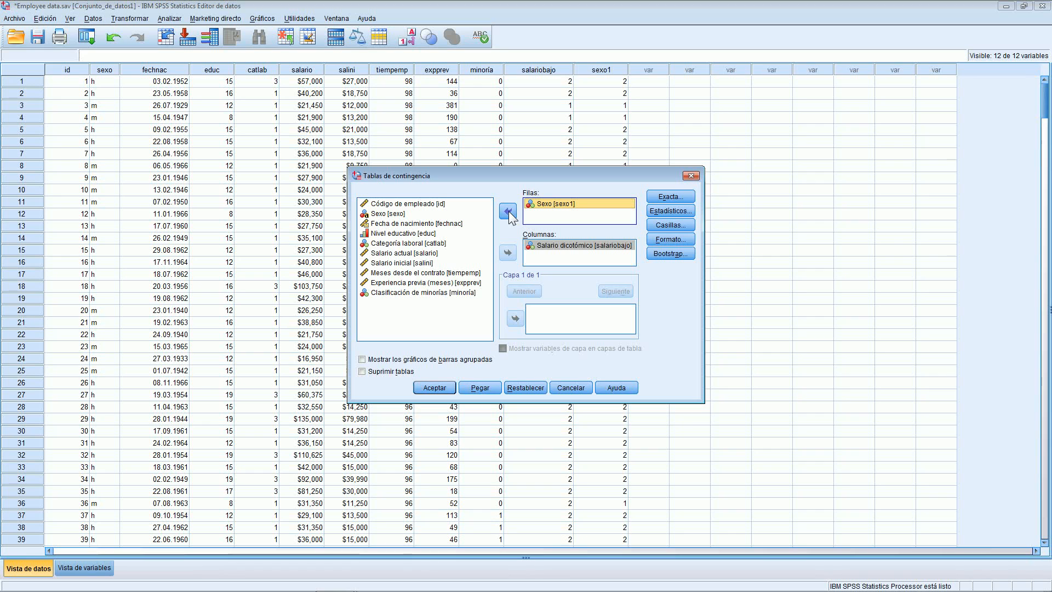
Run the contingency table with the Riesgo statistic and maximize the output window to view the risk estimates.
left_click(669, 208)
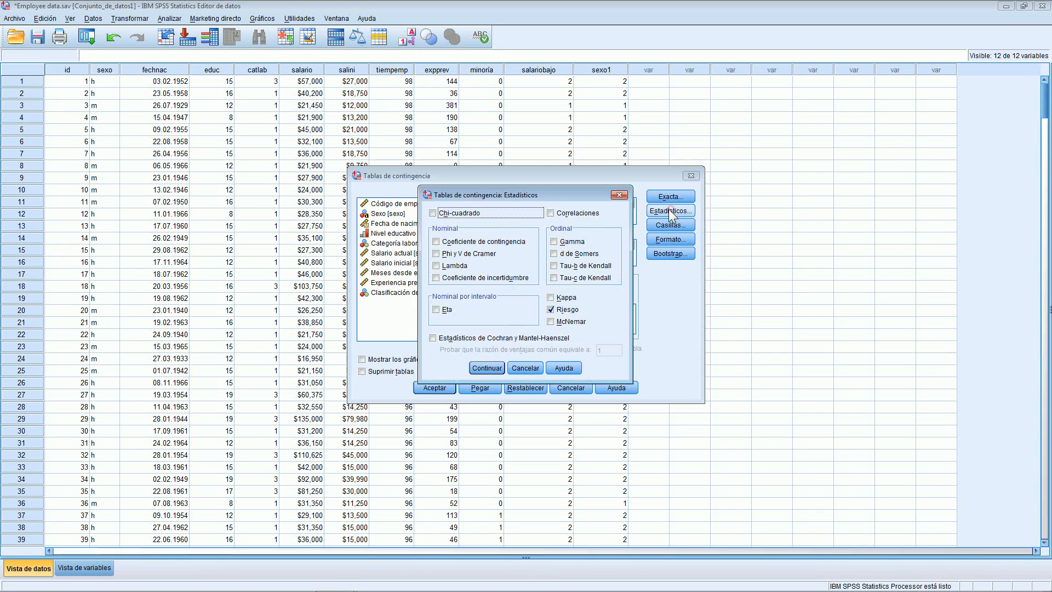
left_click(567, 310)
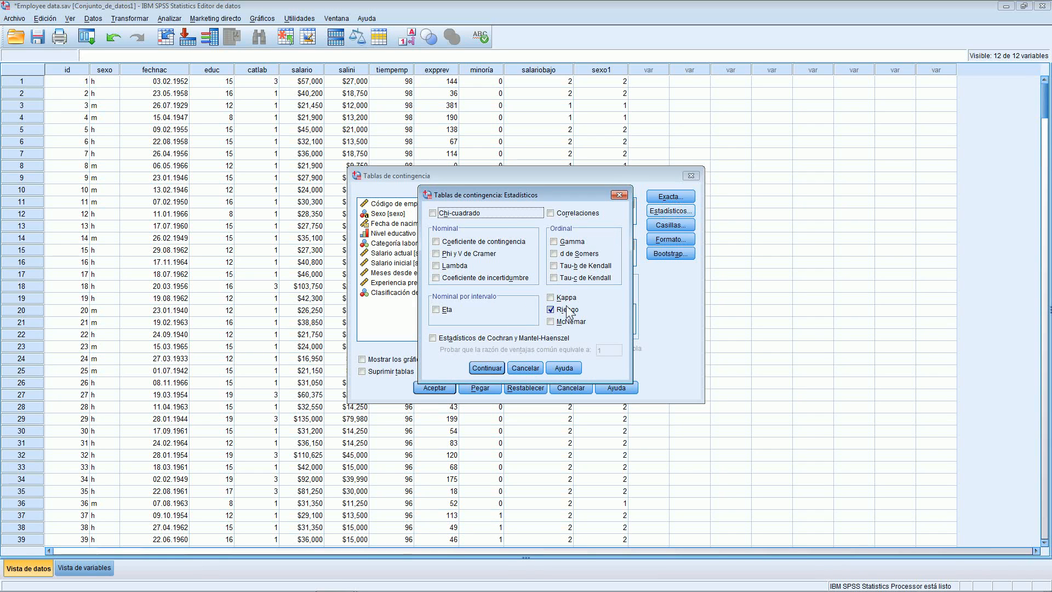
left_click(485, 365)
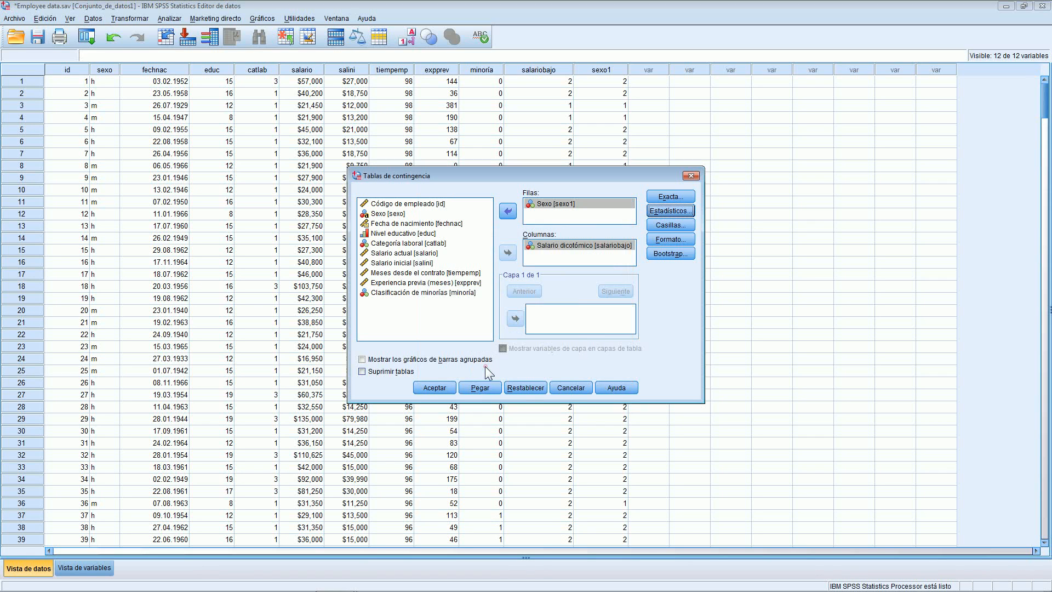
left_click(436, 388)
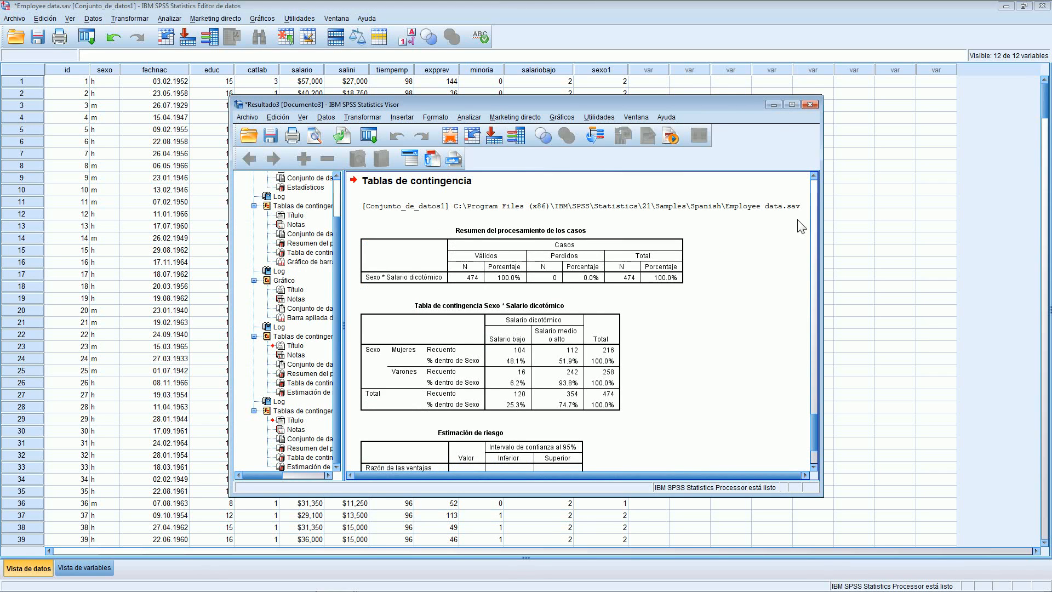
left_click(792, 106)
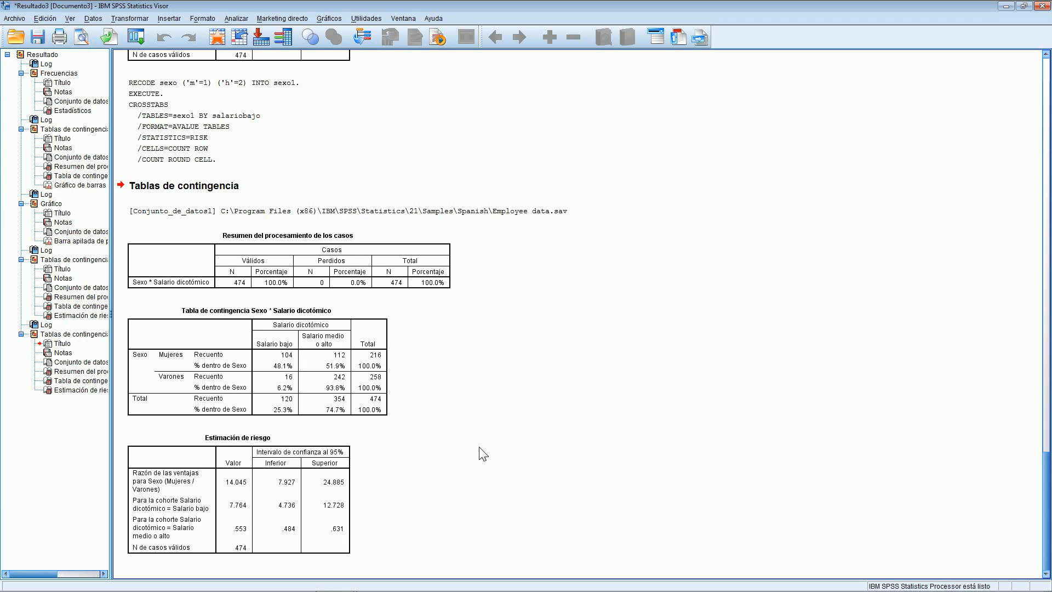
mouse_move(832, 590)
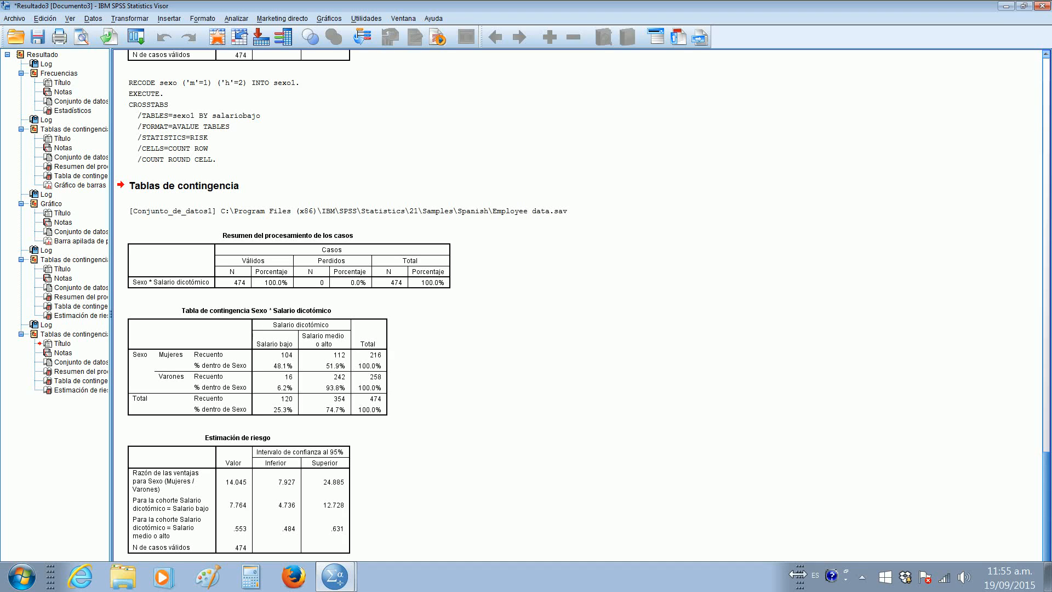
left_click(862, 576)
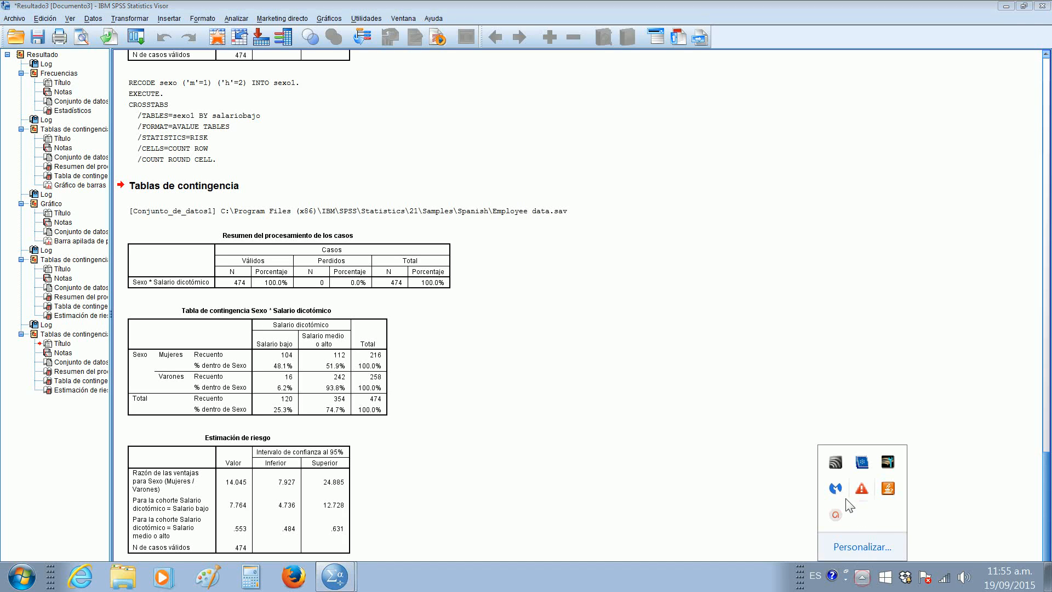